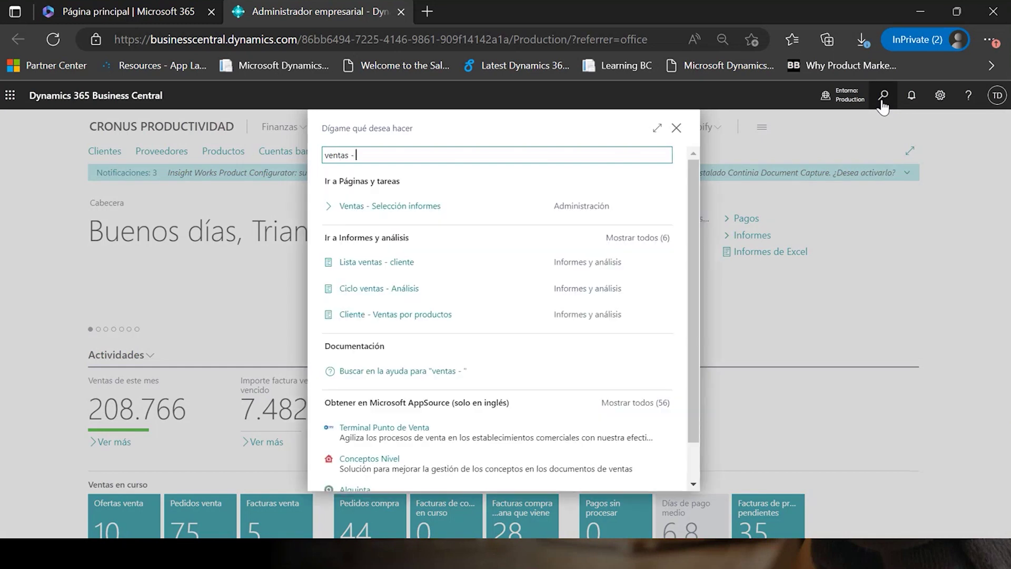
Step: Open the Ventas - Selección informes page and check the reports assigned to the Oferta and Factura uses
click(469, 207)
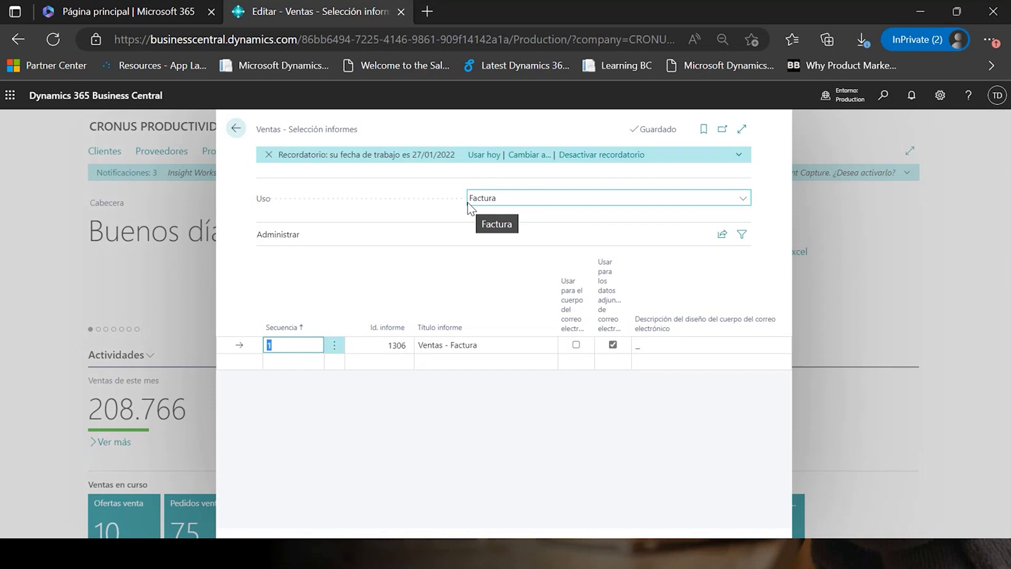
click(666, 198)
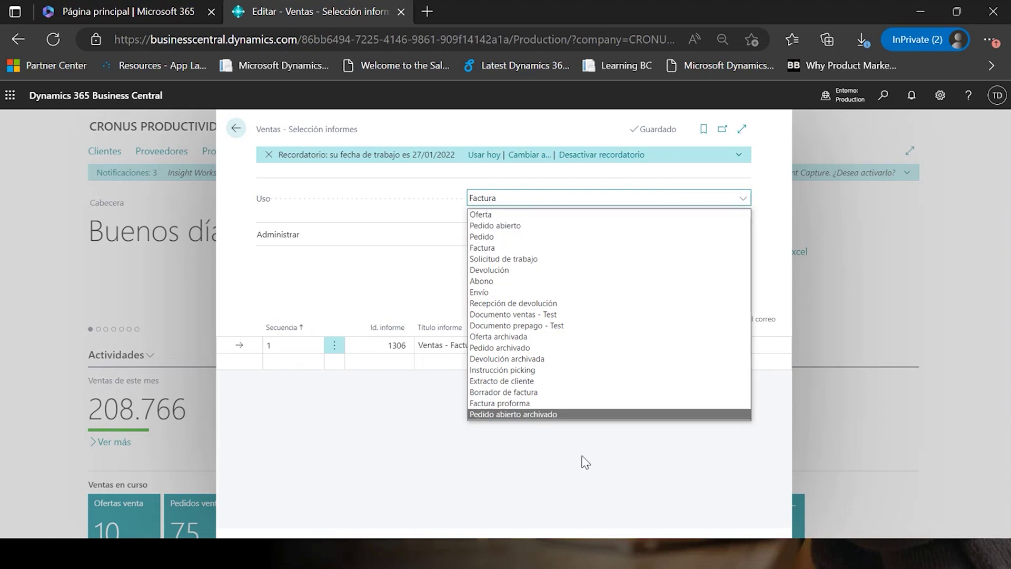
click(528, 215)
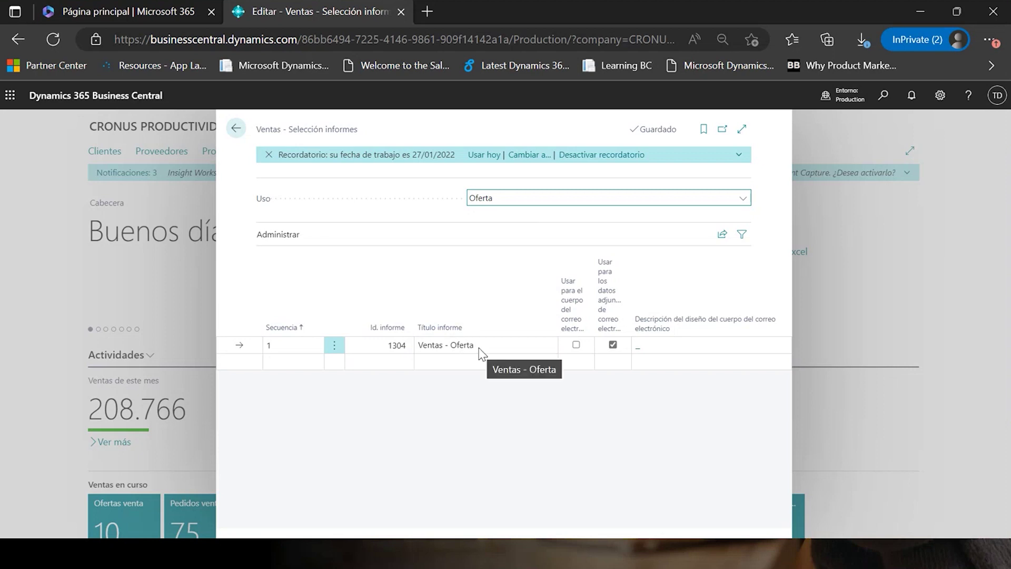
click(526, 198)
click(529, 245)
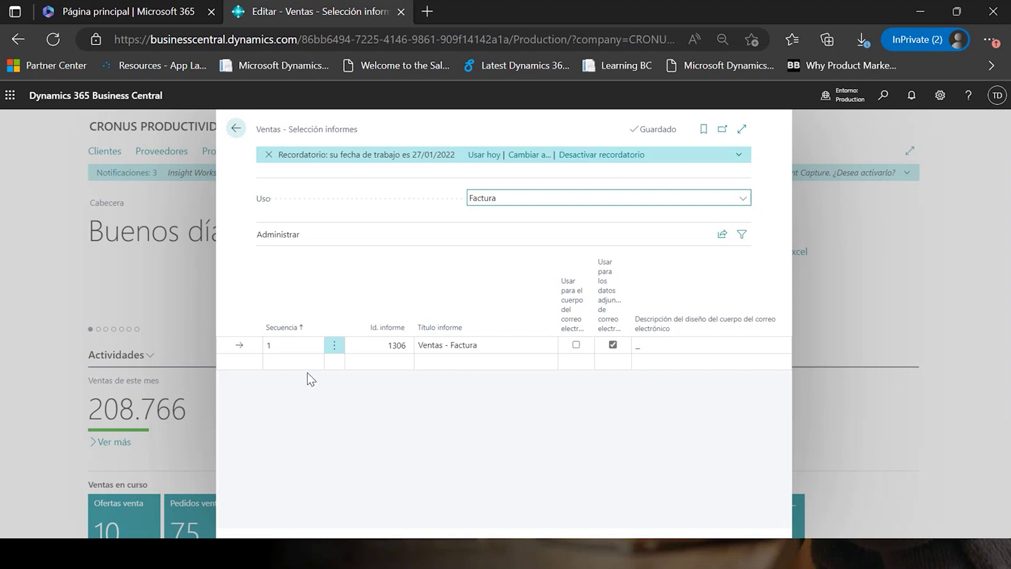
Step: Try adding a second report line for the Factura use and browse the available report IDs, discarding the empty line
click(289, 361)
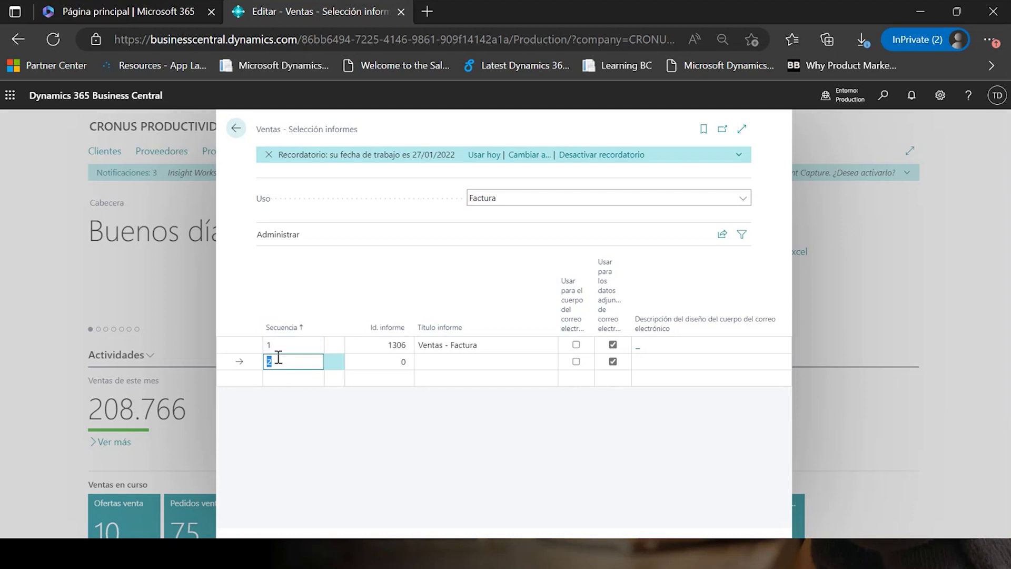
click(388, 361)
click(405, 362)
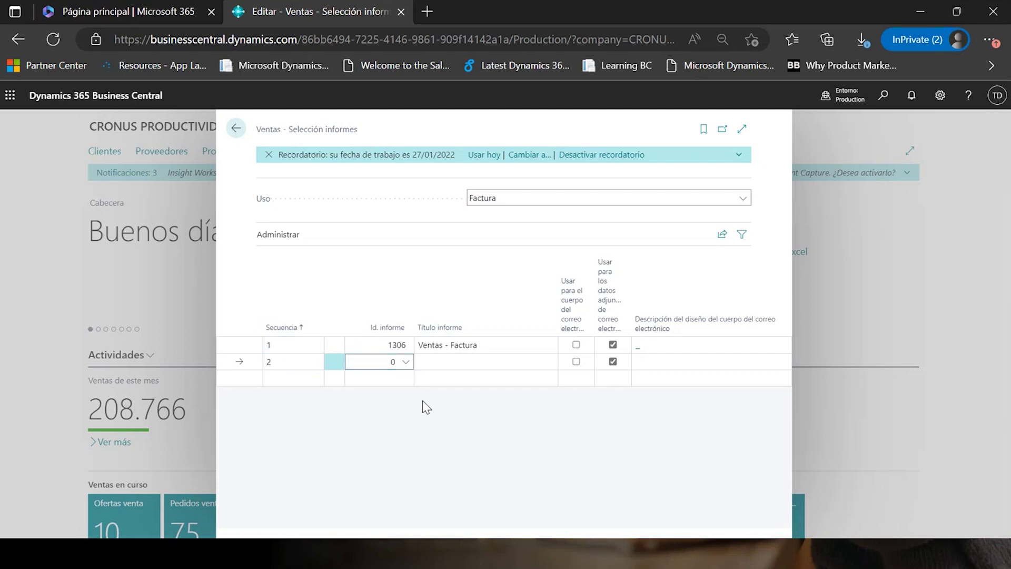
scroll(525, 449, down, 3)
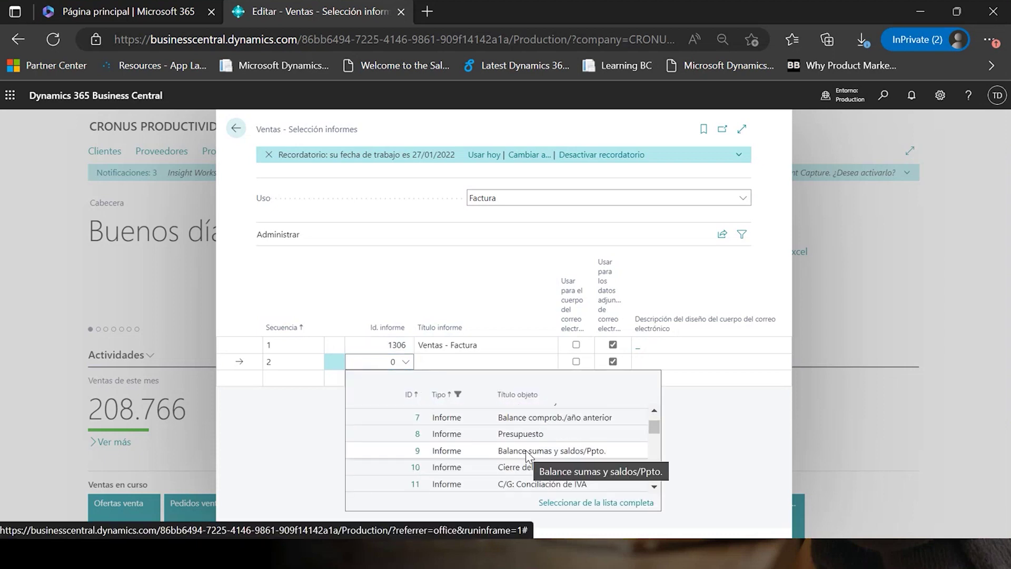
click(284, 363)
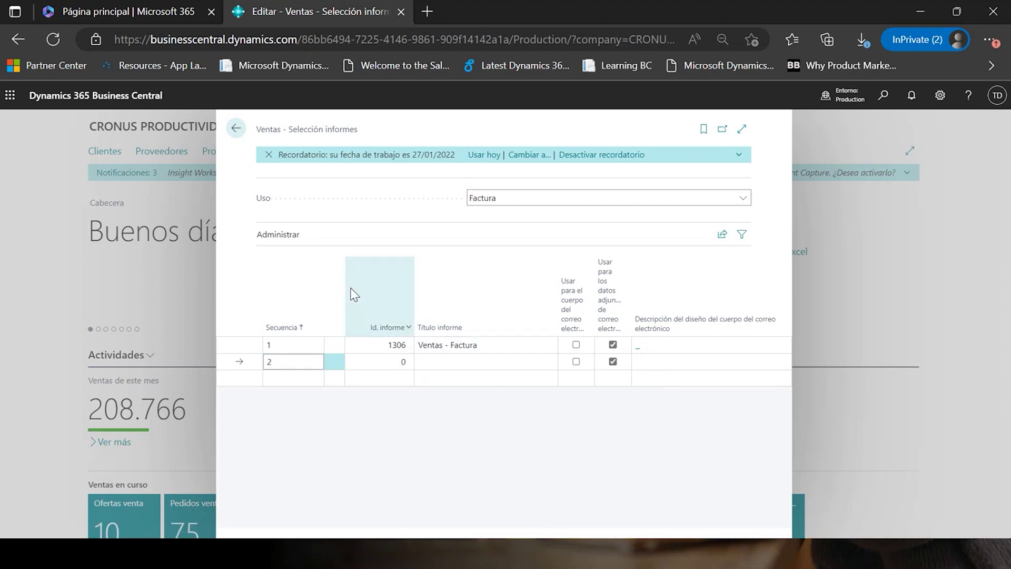
click(345, 304)
click(279, 442)
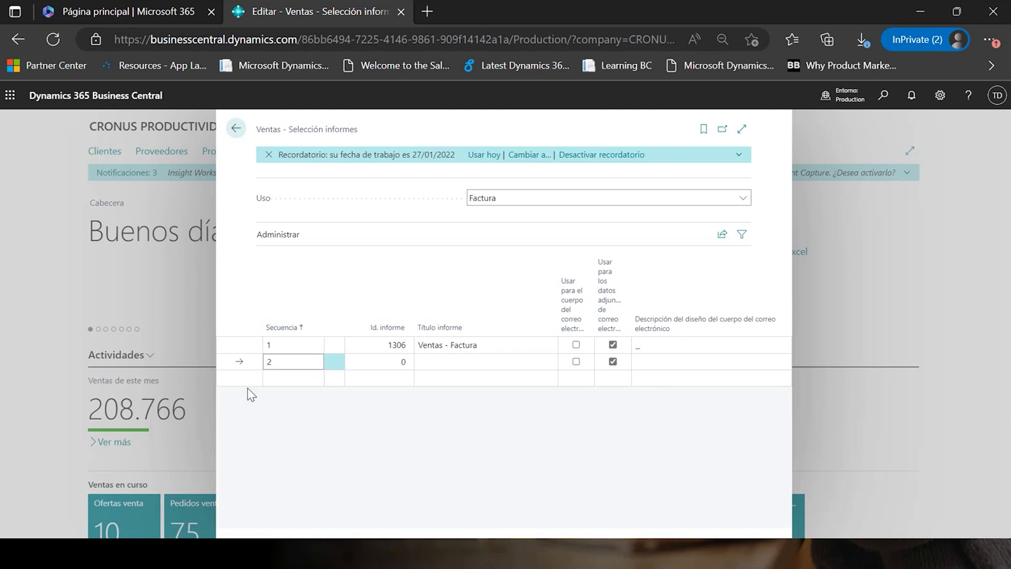
click(458, 356)
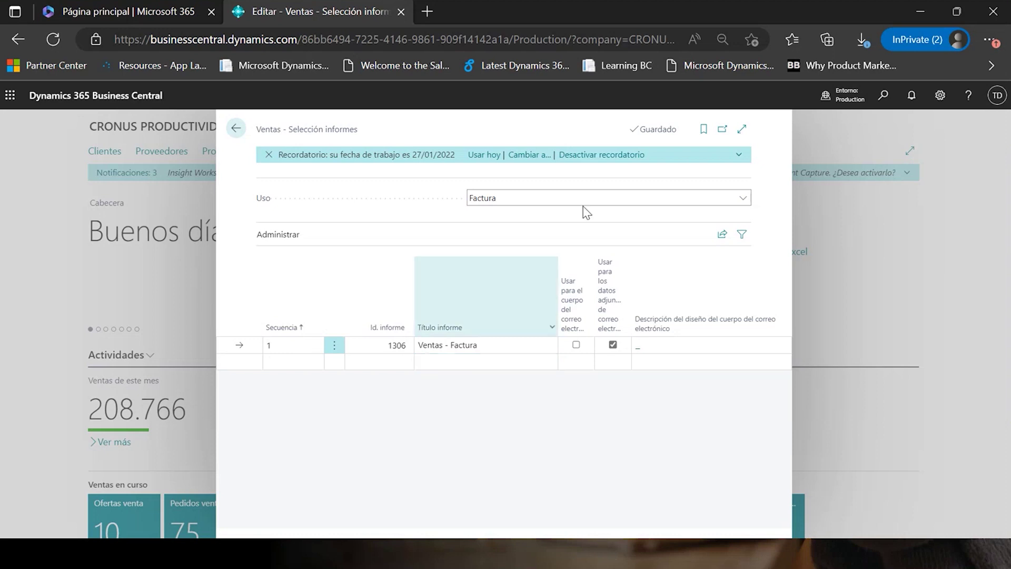
Step: Search for "selección de diseño" and open the Selección de diseño de informes page
click(883, 96)
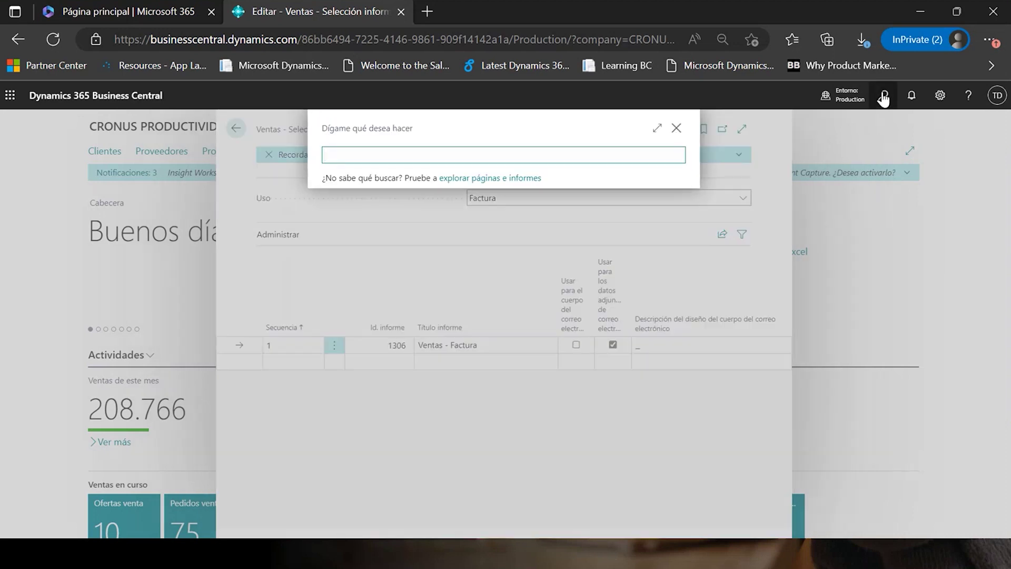
text(selección de diseño)
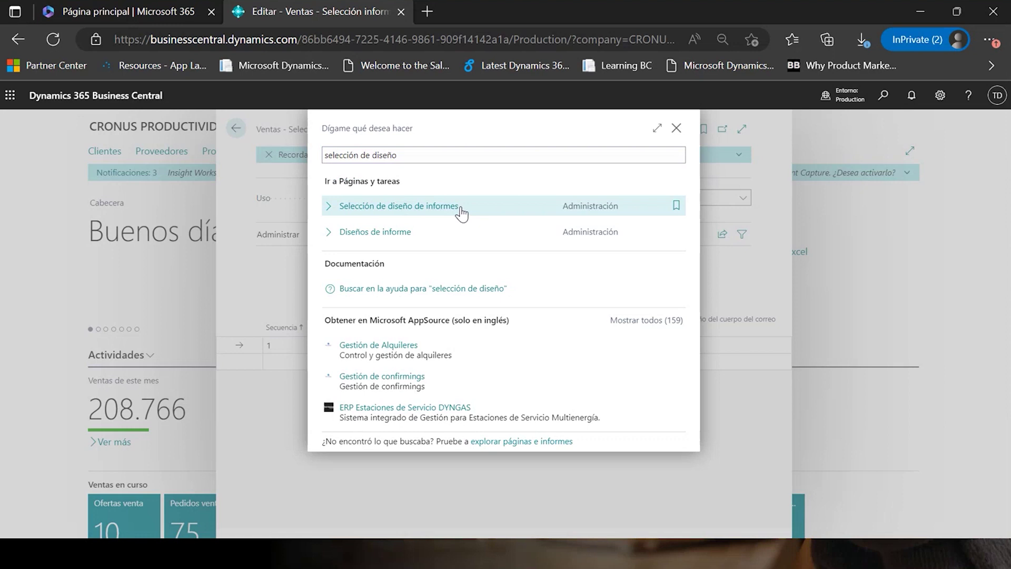
click(459, 207)
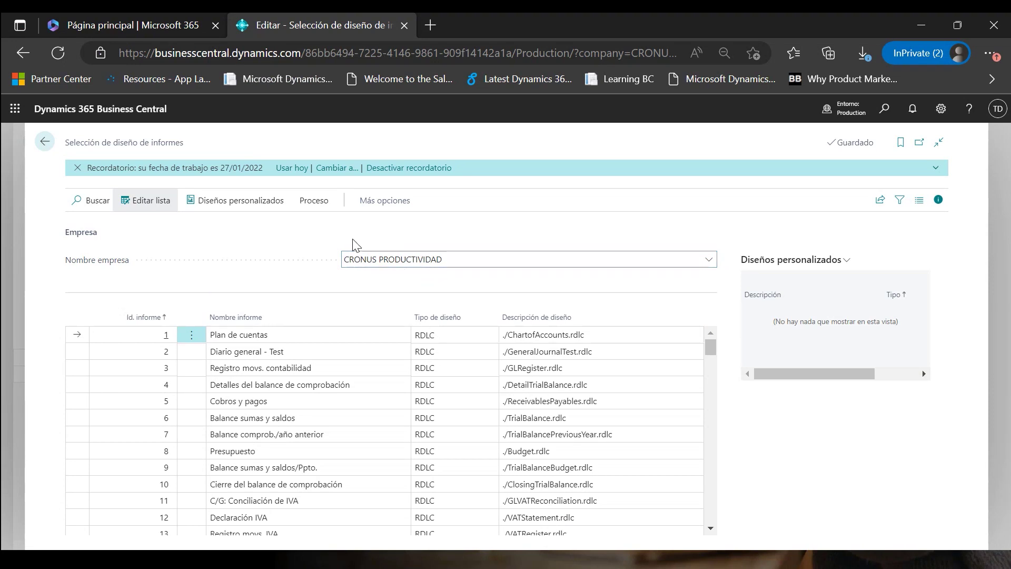
Step: Filter the report layout list by 1306 and open that report's custom layouts in the expanded view
click(97, 196)
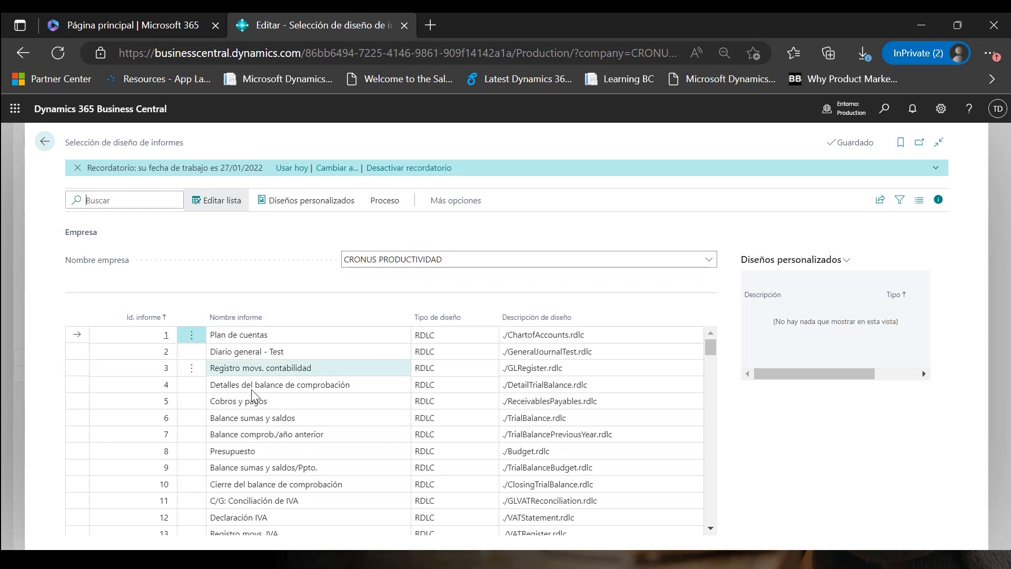
click(133, 200)
text(1306)
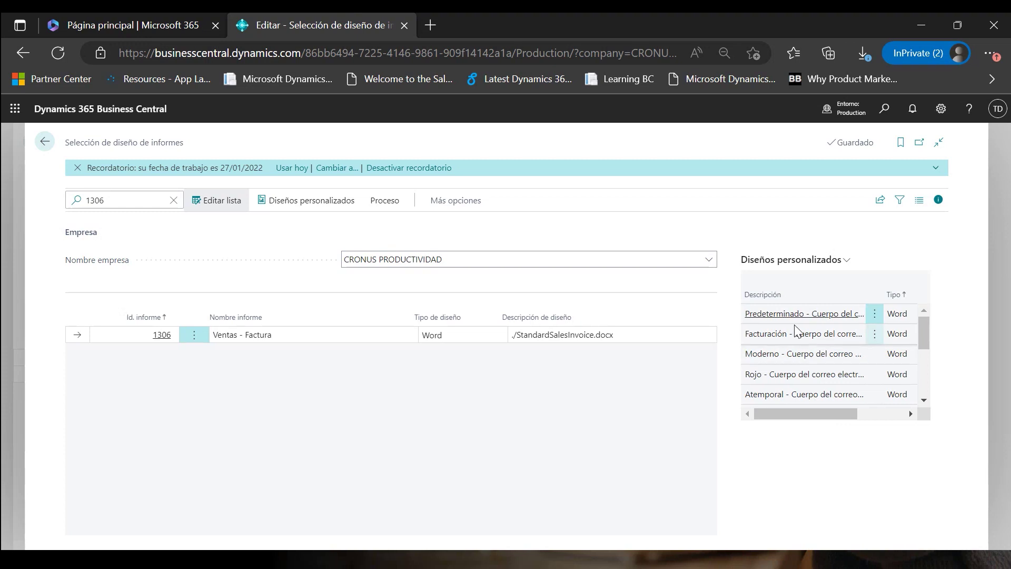
scroll(814, 337, down, 3)
scroll(811, 336, down, 4)
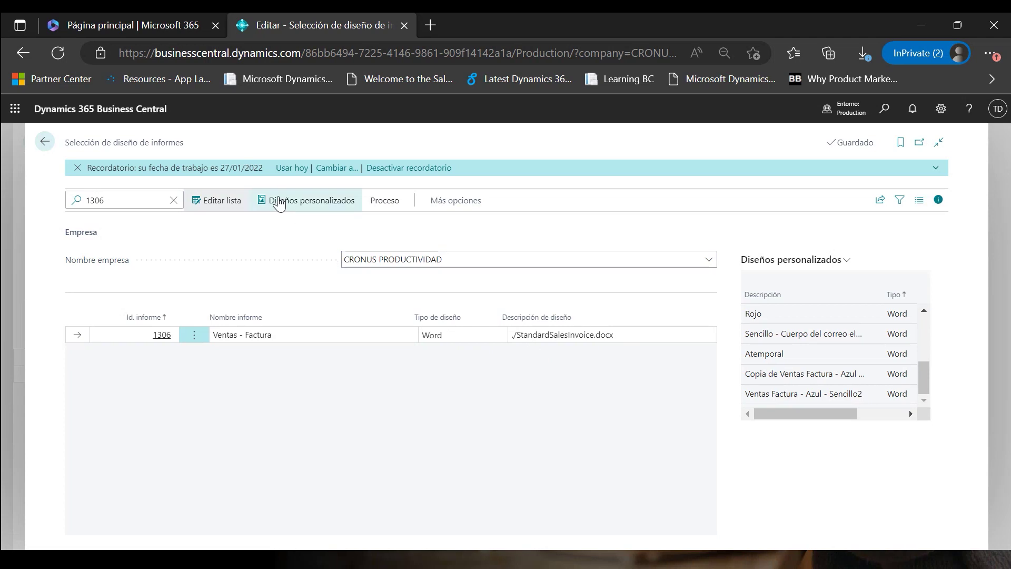
click(299, 202)
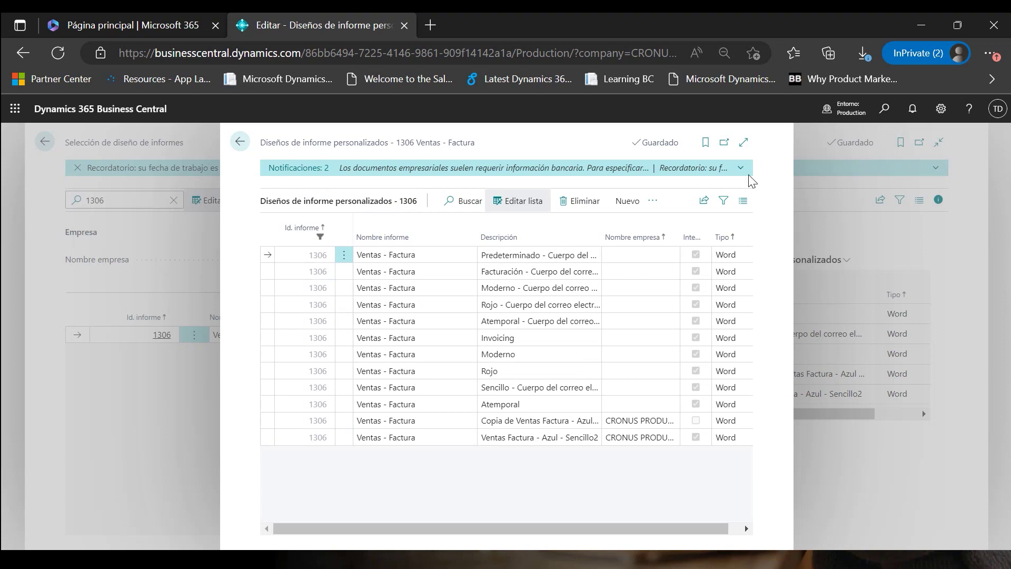
click(743, 143)
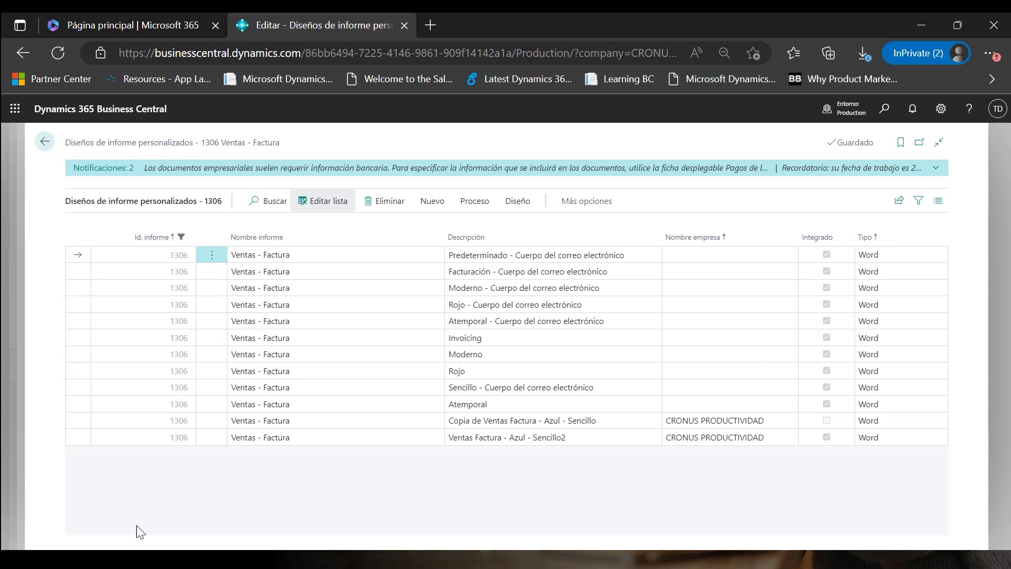
Step: Run the Ventas - Factura report with the Atemporal layout and filter it to posted sales invoice 103034
click(480, 404)
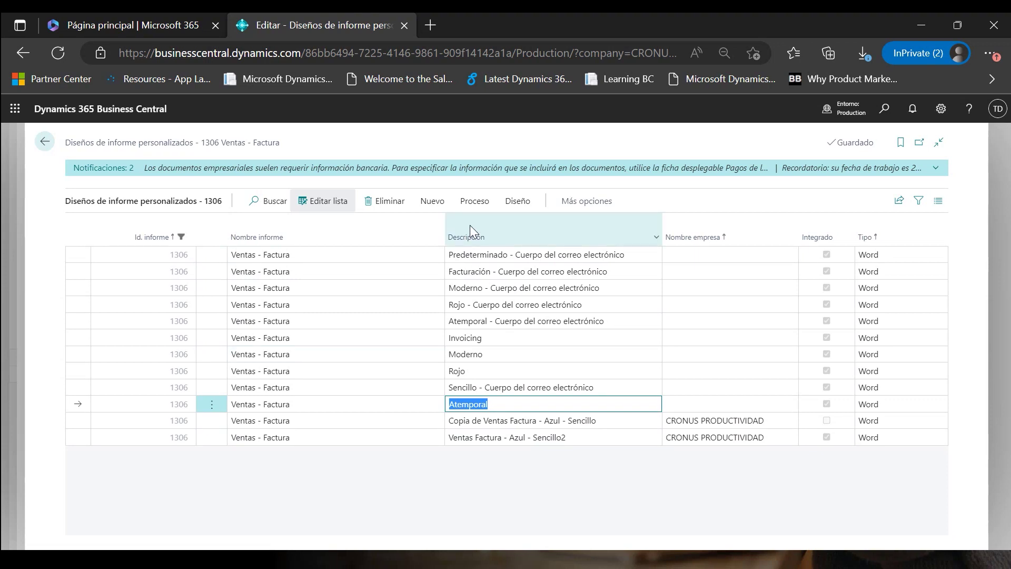
click(469, 205)
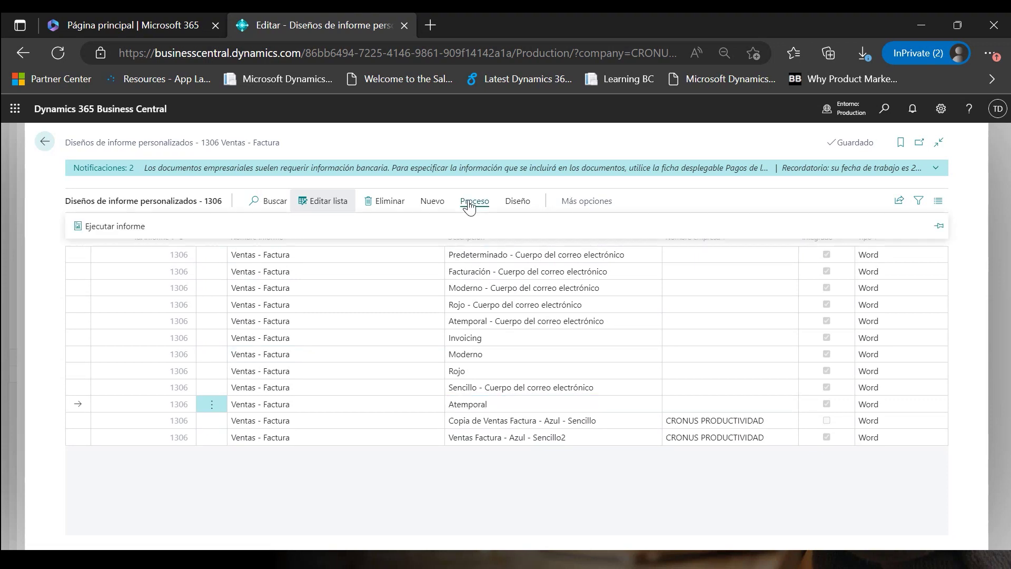
click(130, 226)
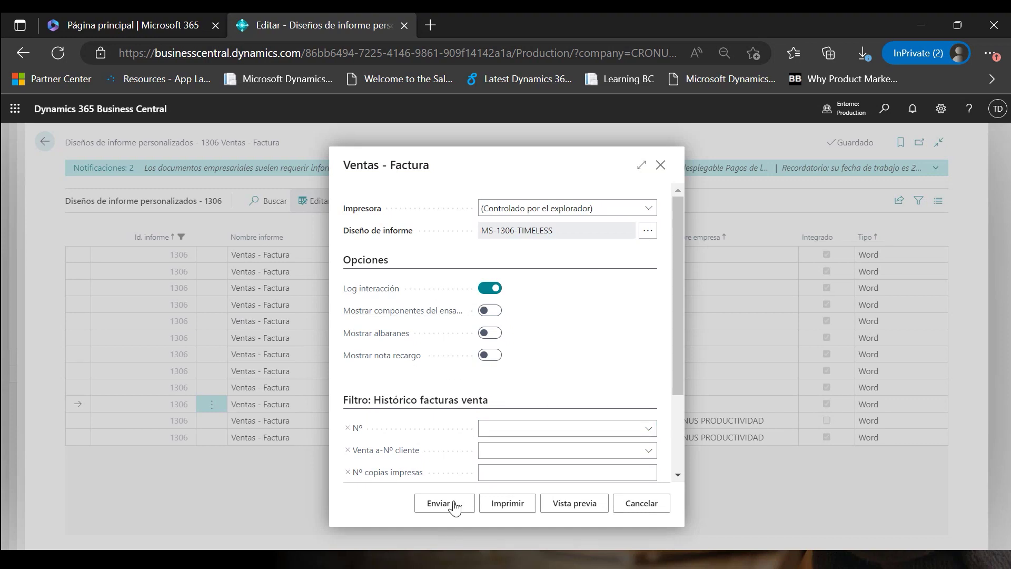
click(559, 428)
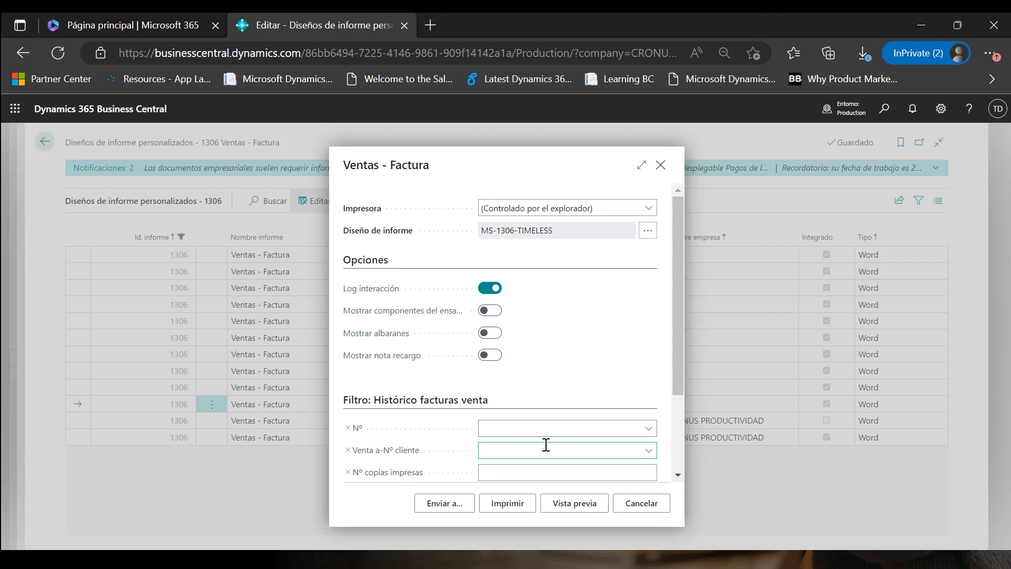
click(518, 427)
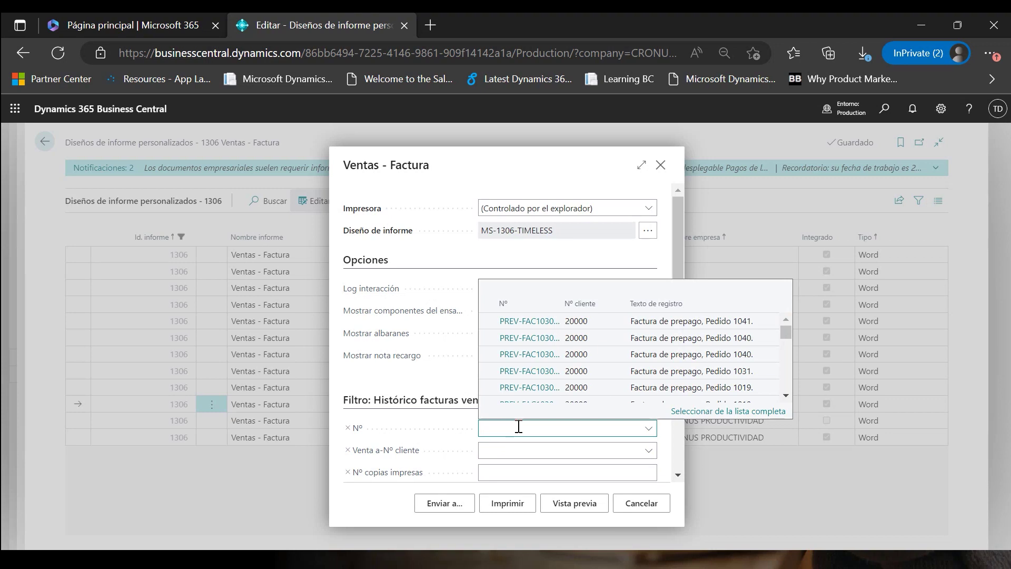
text(1)
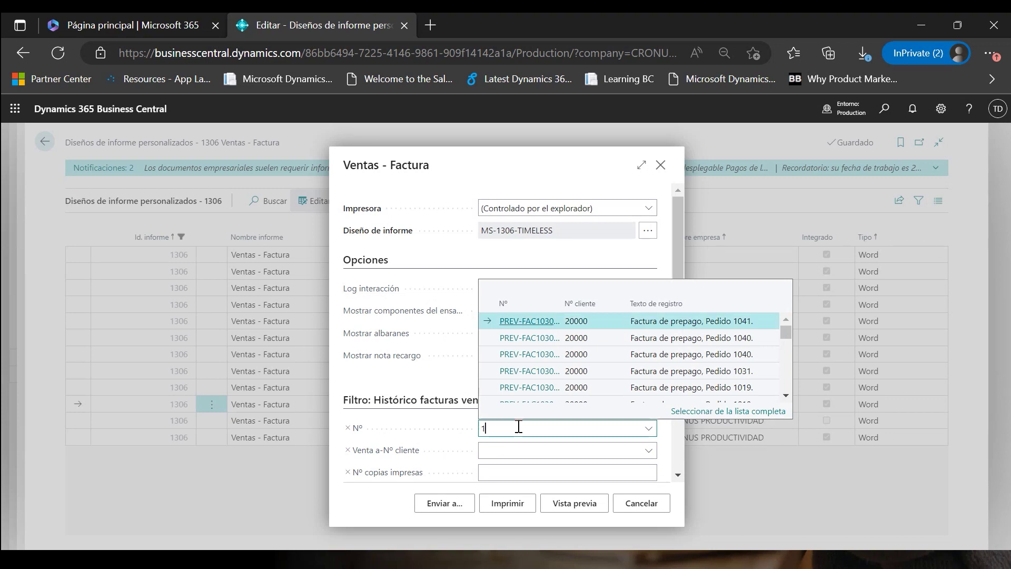
text(03034)
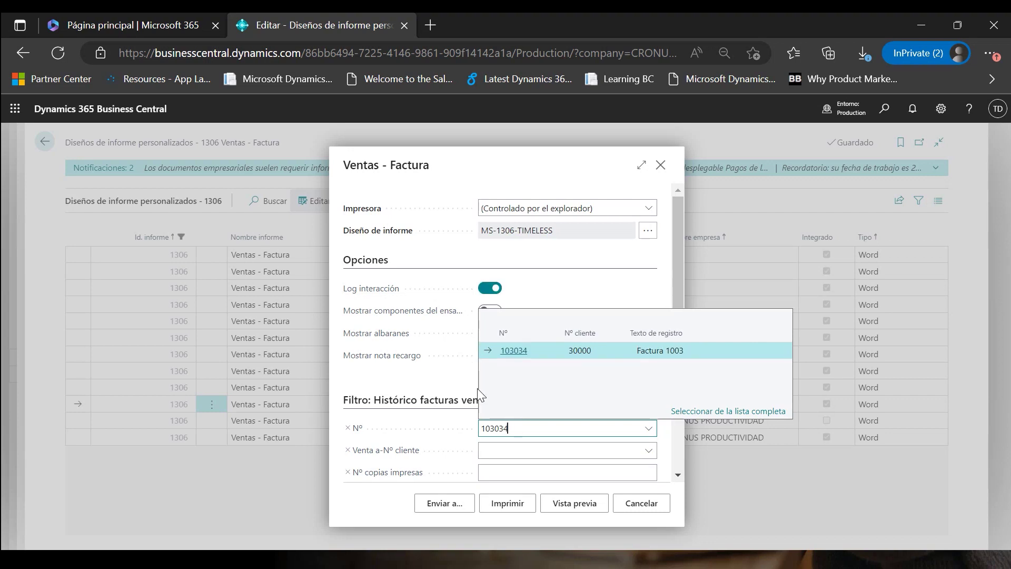
click(460, 386)
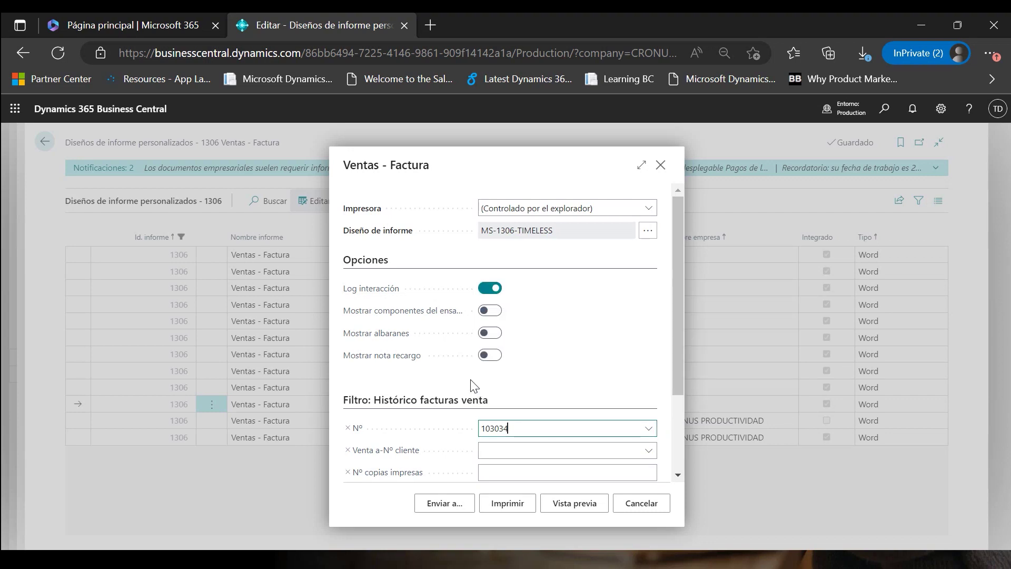
Step: Preview the invoice in the Atemporal layout and return to the custom layouts list
click(573, 506)
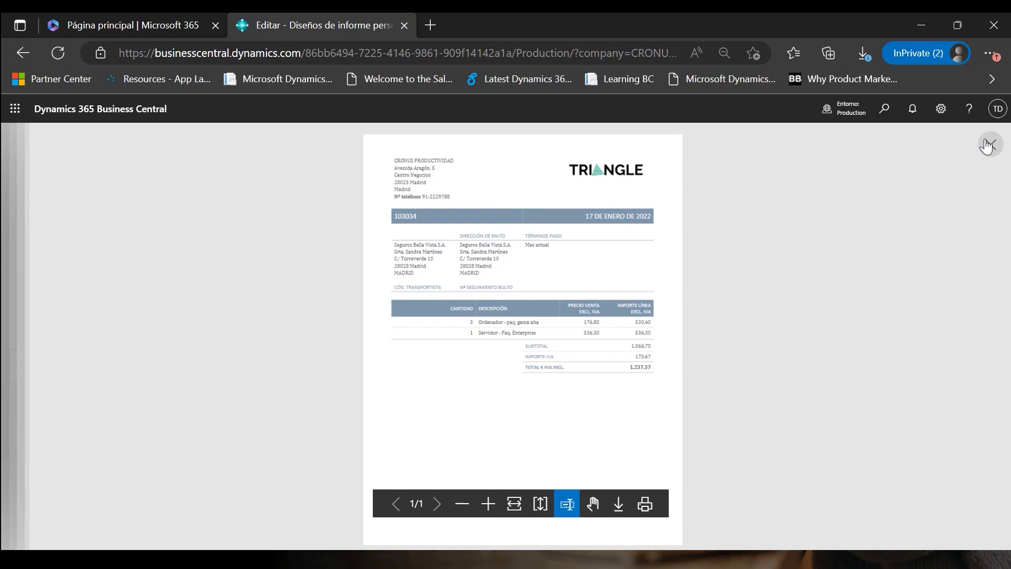
click(988, 146)
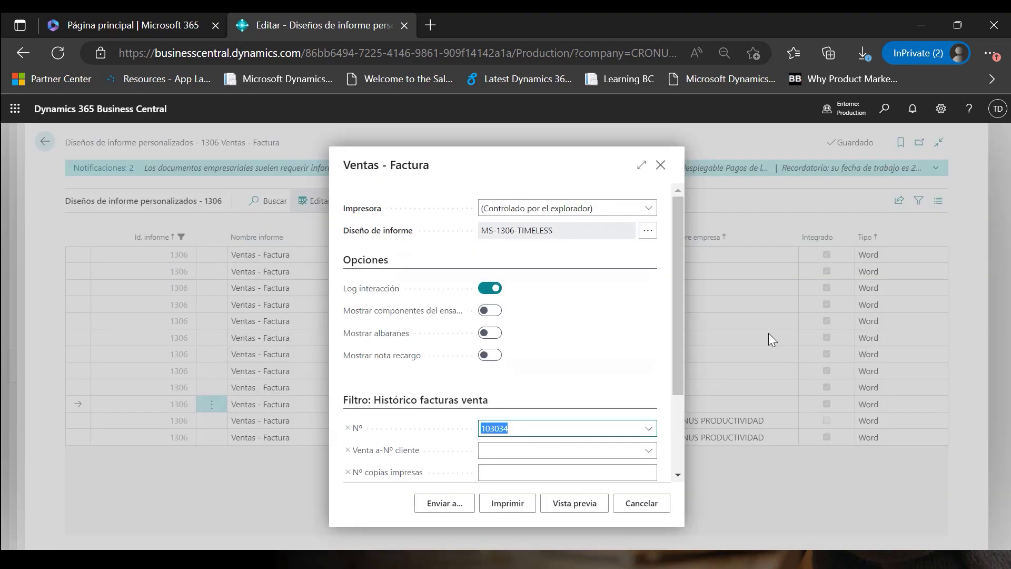
click(491, 505)
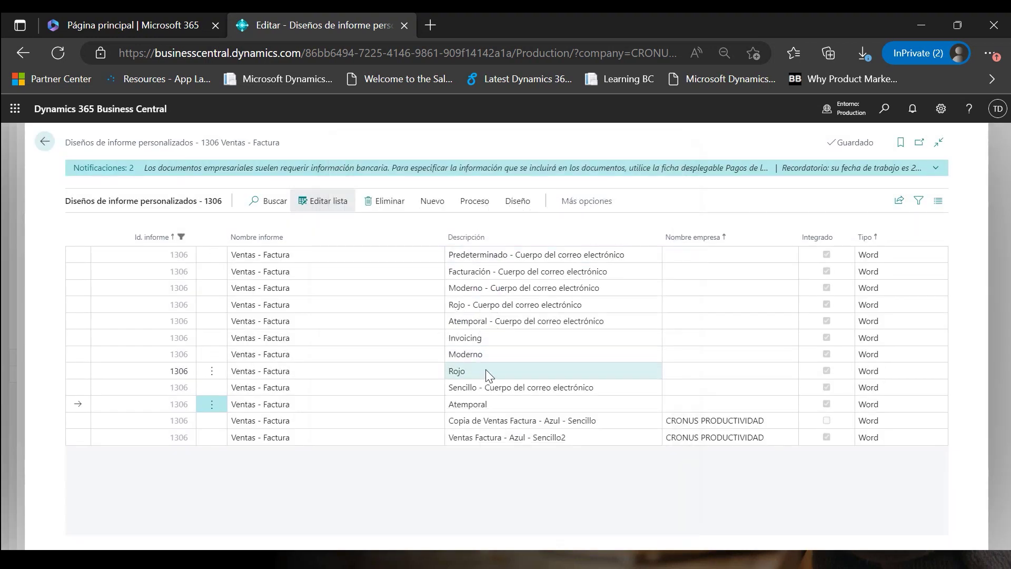
Step: Open the Ventas - Factura report request with the Rojo layout and filter it to posted sales invoice 103034
click(487, 372)
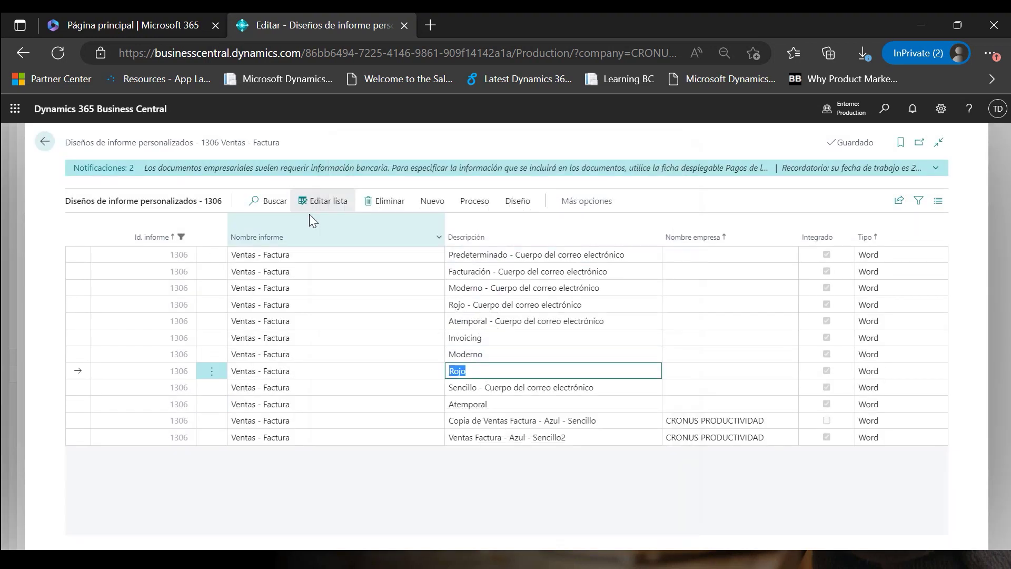
click(478, 205)
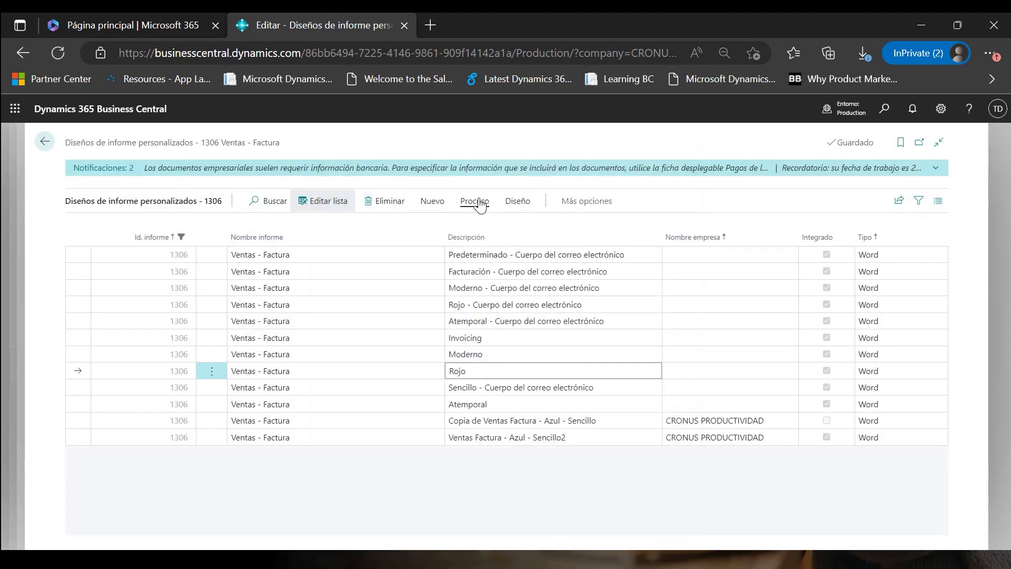
click(128, 229)
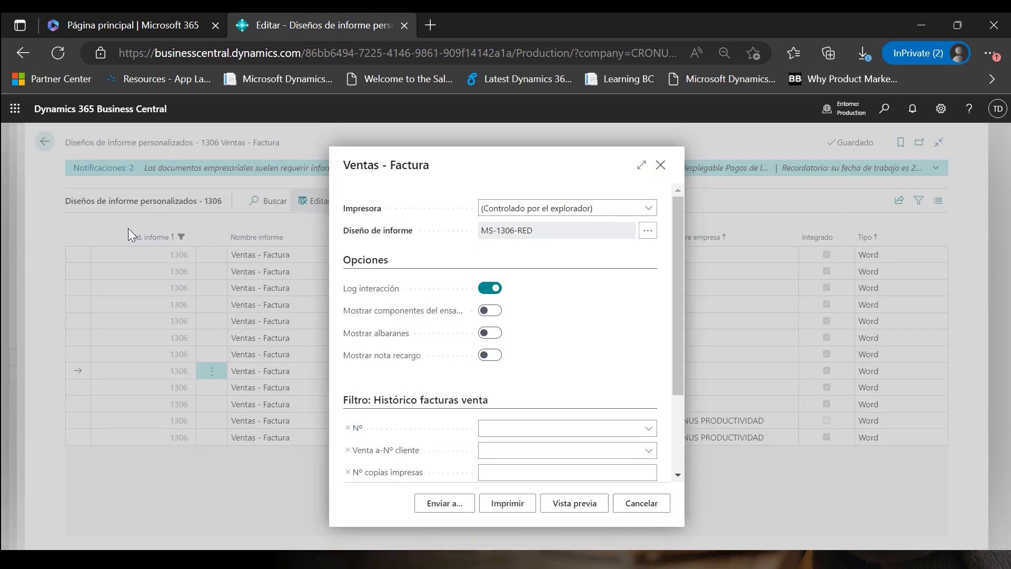
click(481, 428)
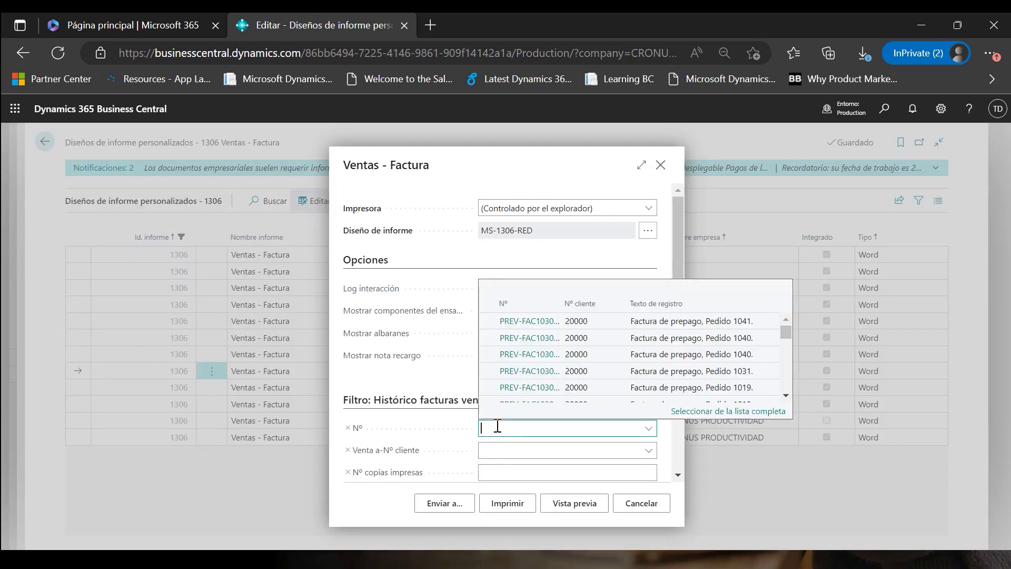
text(103034)
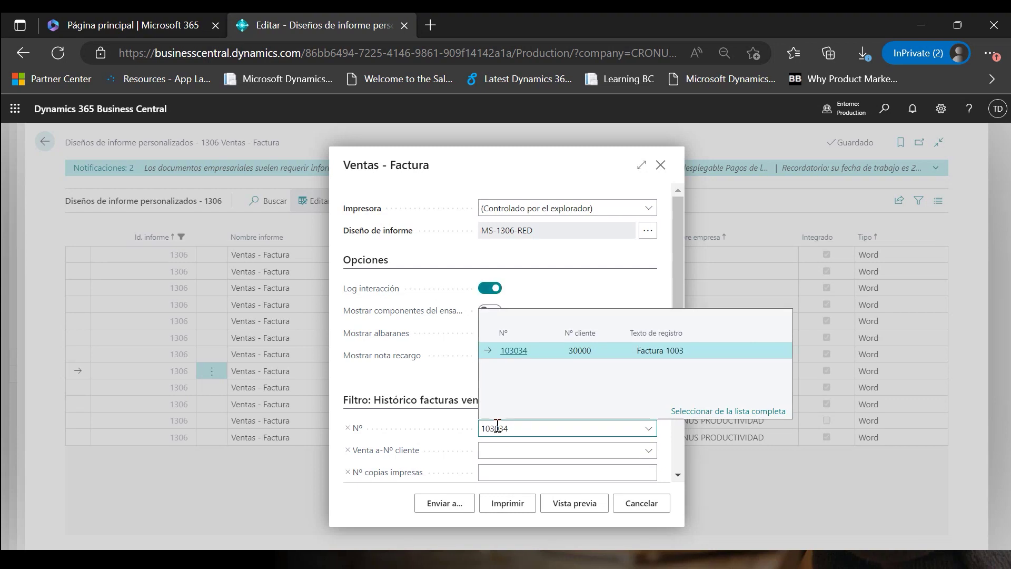
key(Escape)
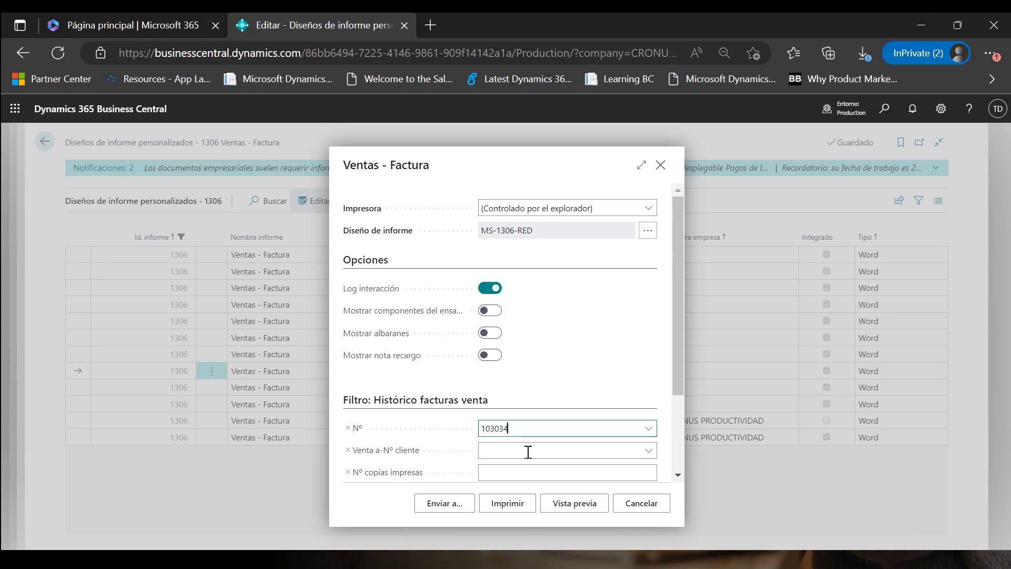
Step: Preview the posted sales invoice in the Rojo layout, examine its vertical invoice title, and return to the custom layouts list
click(562, 504)
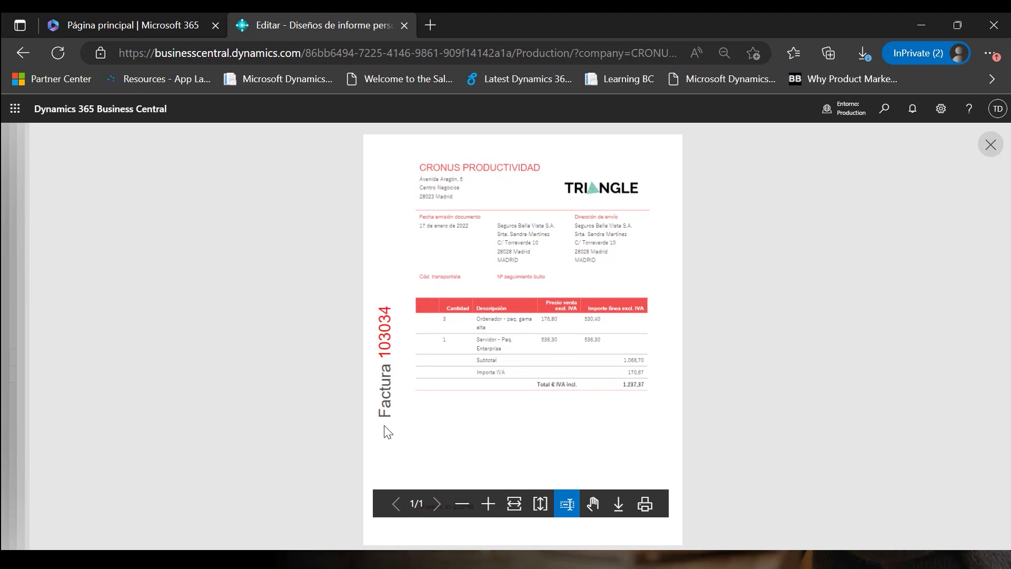
drag(384, 419, 387, 305)
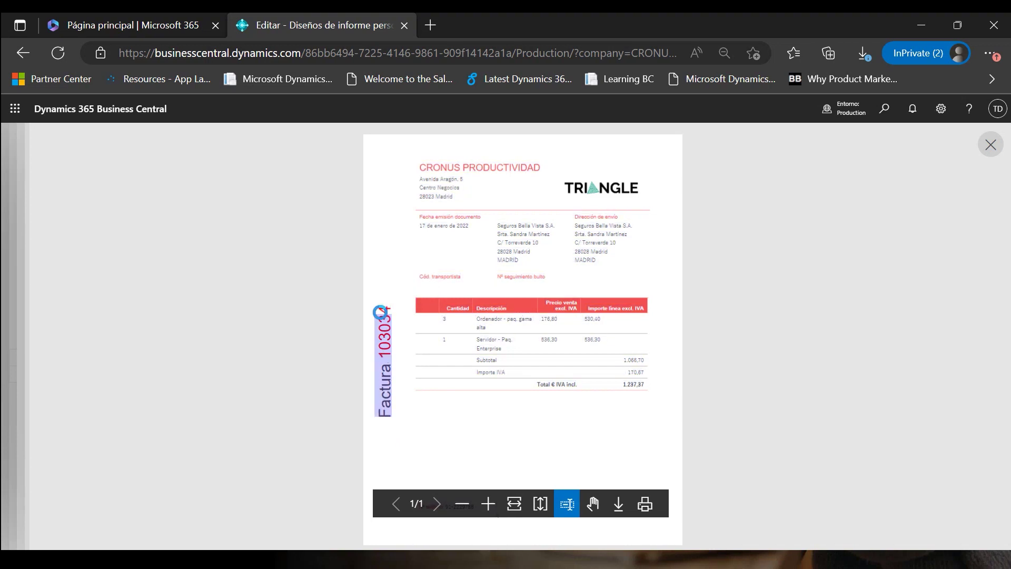
click(422, 332)
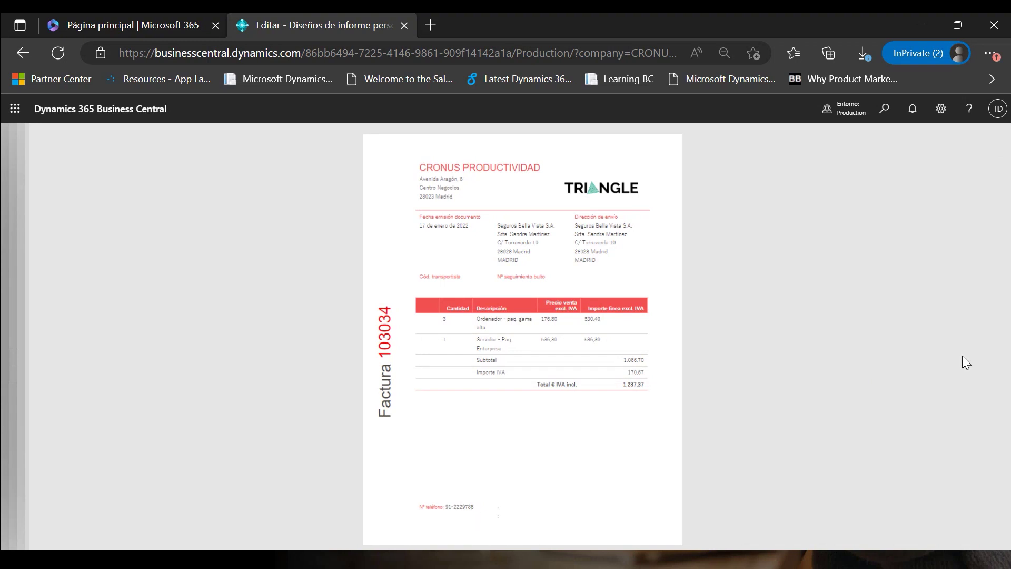
click(982, 141)
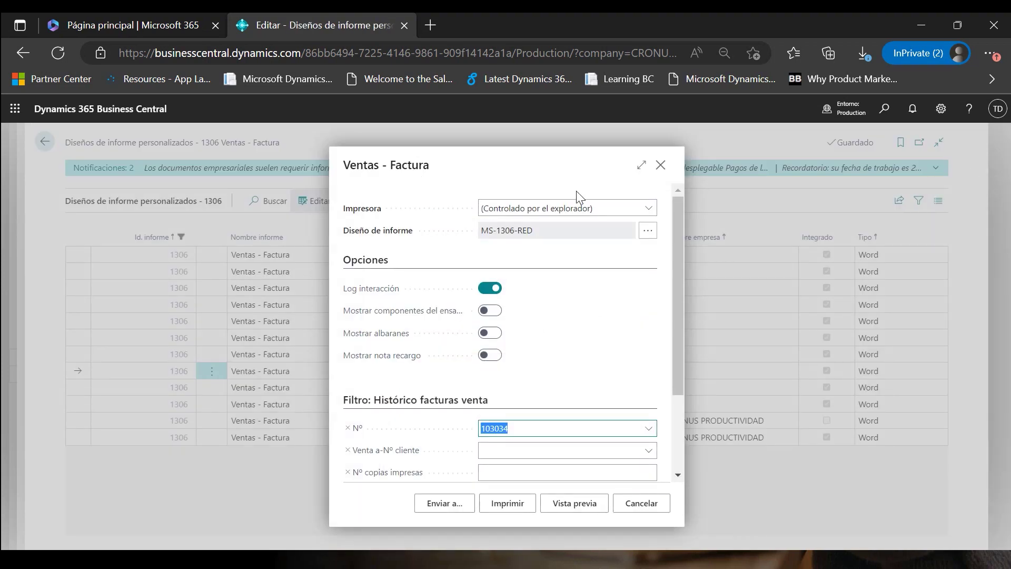
click(660, 165)
Step: Export the Atemporal layout of the Ventas - Factura report and open the downloaded Genérico.docx in Word
click(546, 403)
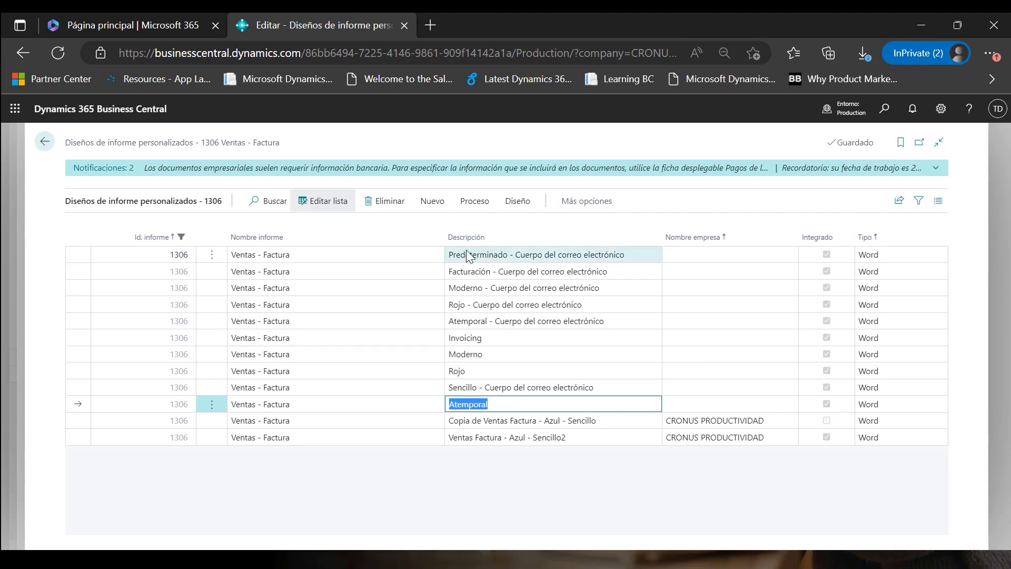
click(518, 201)
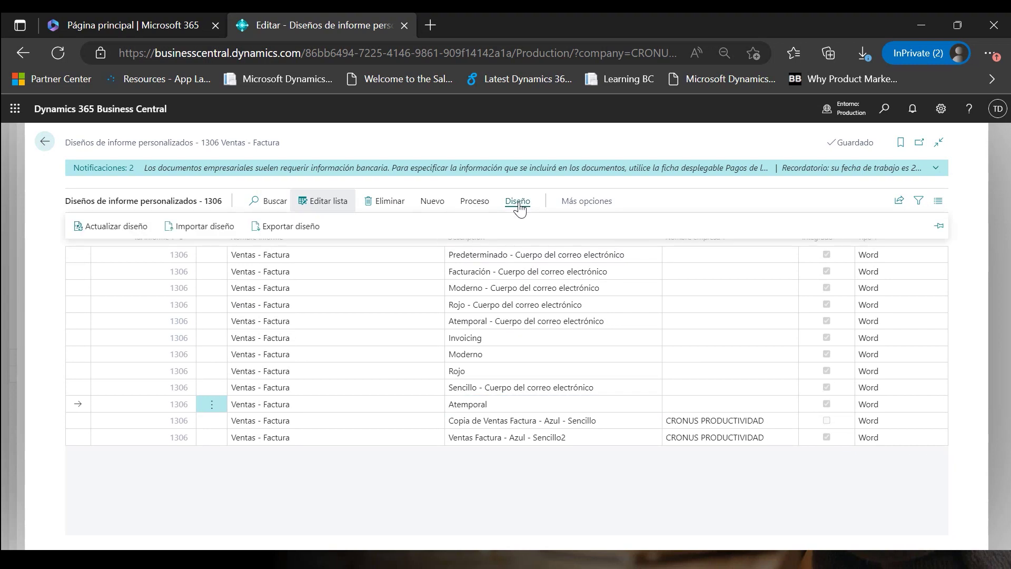
click(270, 225)
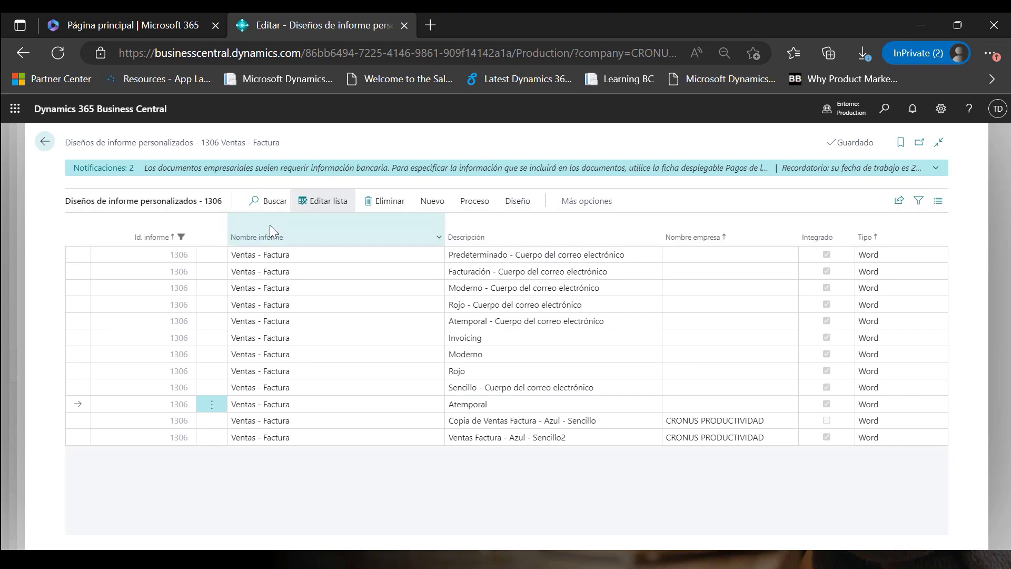
click(664, 126)
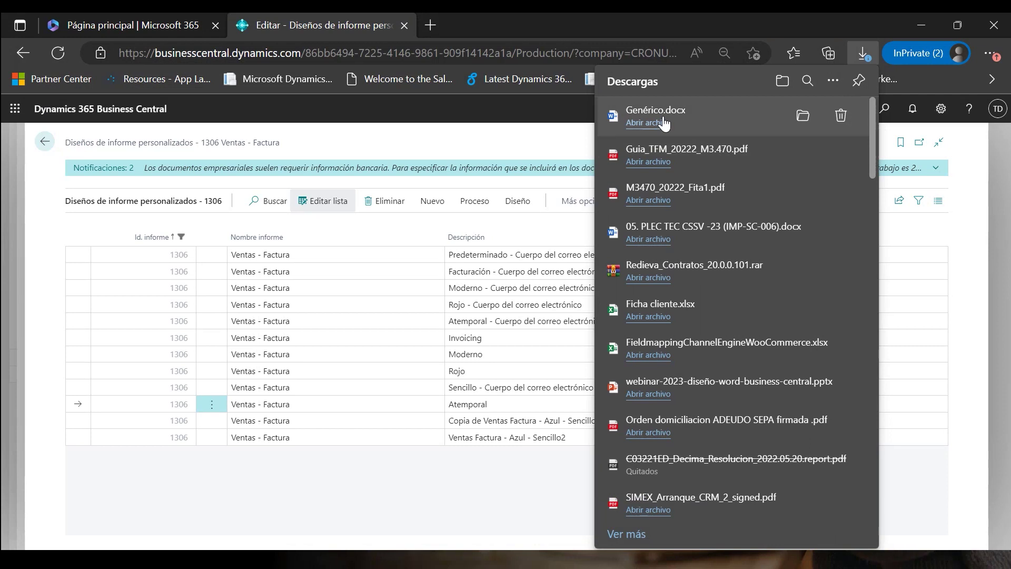
click(664, 122)
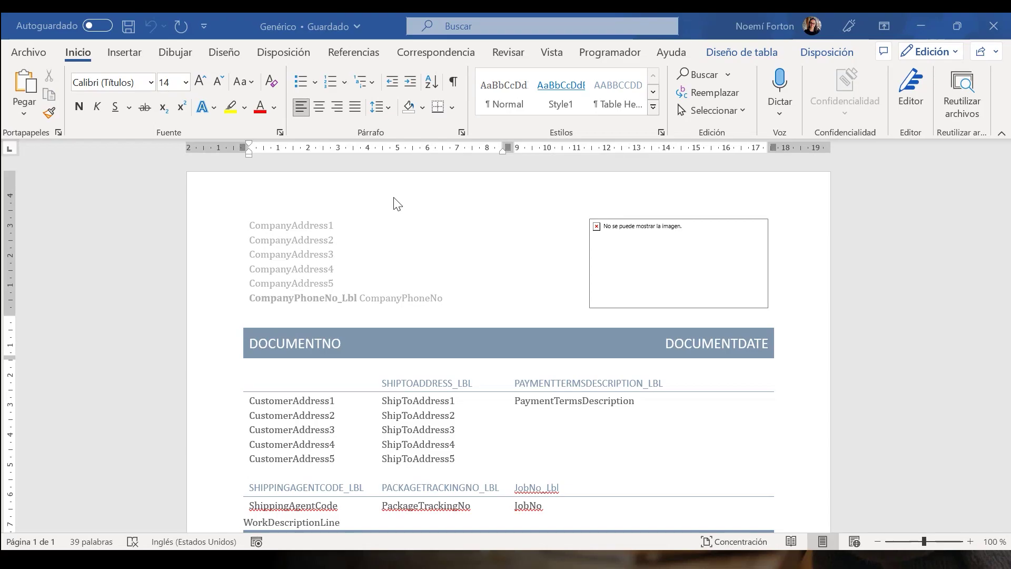
Step: Examine the field placeholders throughout the exported invoice layout at 90 % zoom
scroll(395, 267, down, 5)
scroll(448, 356, up, 1)
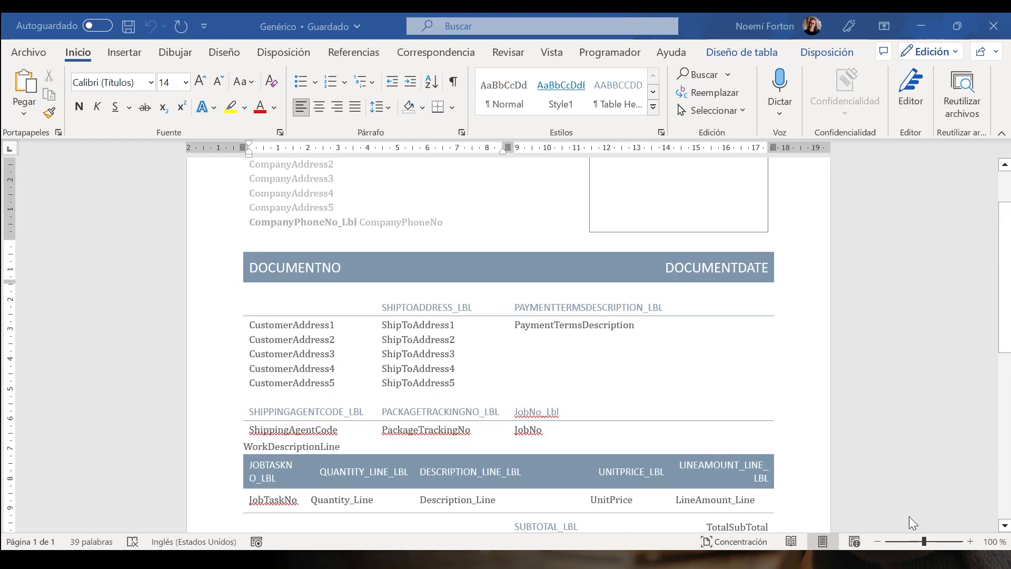
click(877, 541)
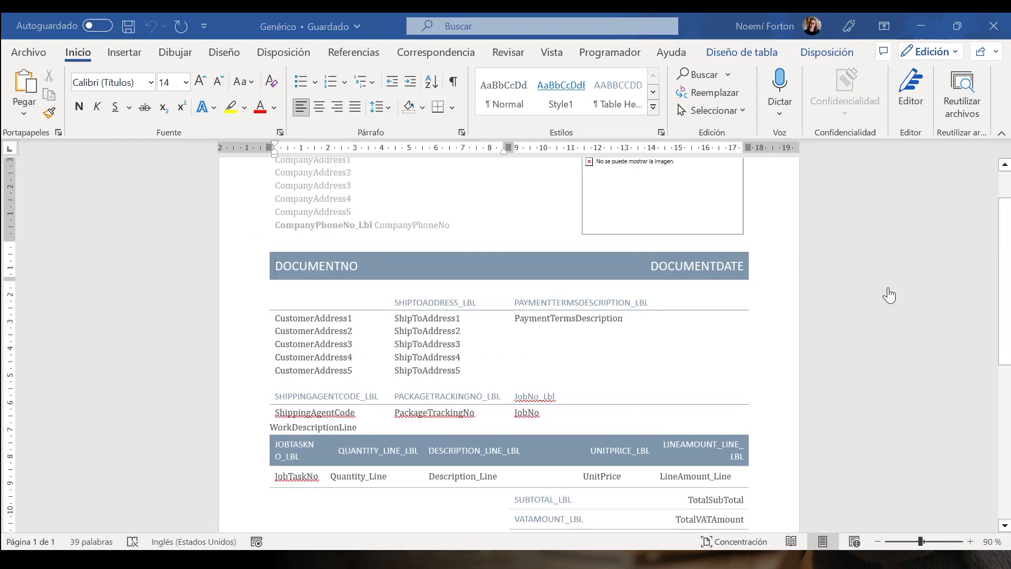
scroll(870, 365, up, 2)
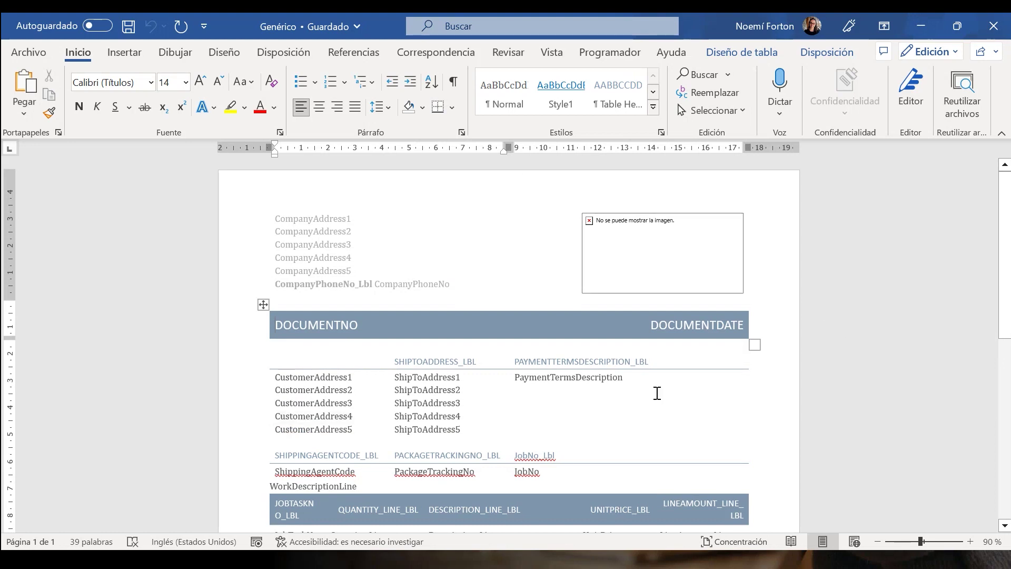
scroll(337, 269, down, 1)
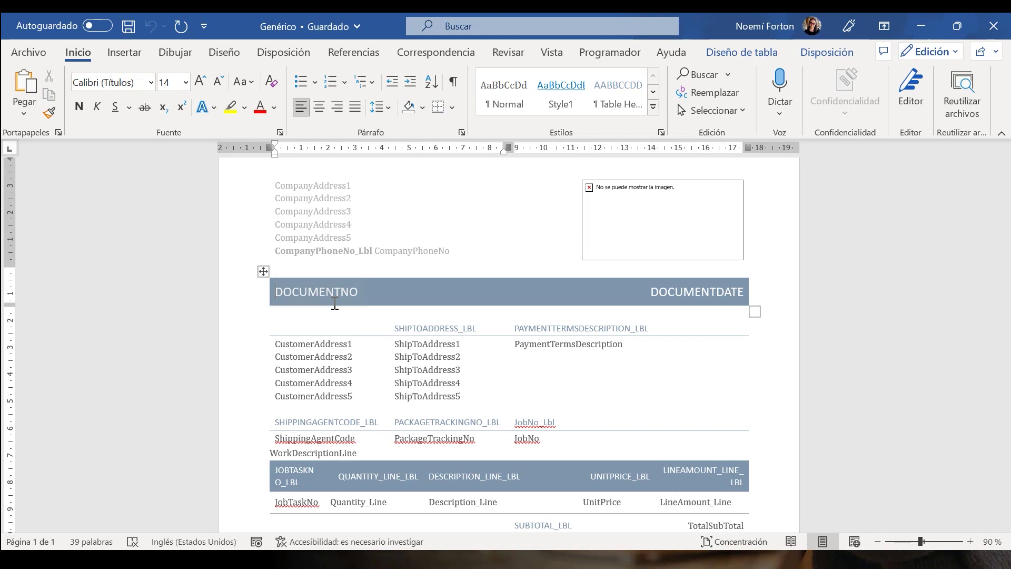
scroll(836, 289, up, 2)
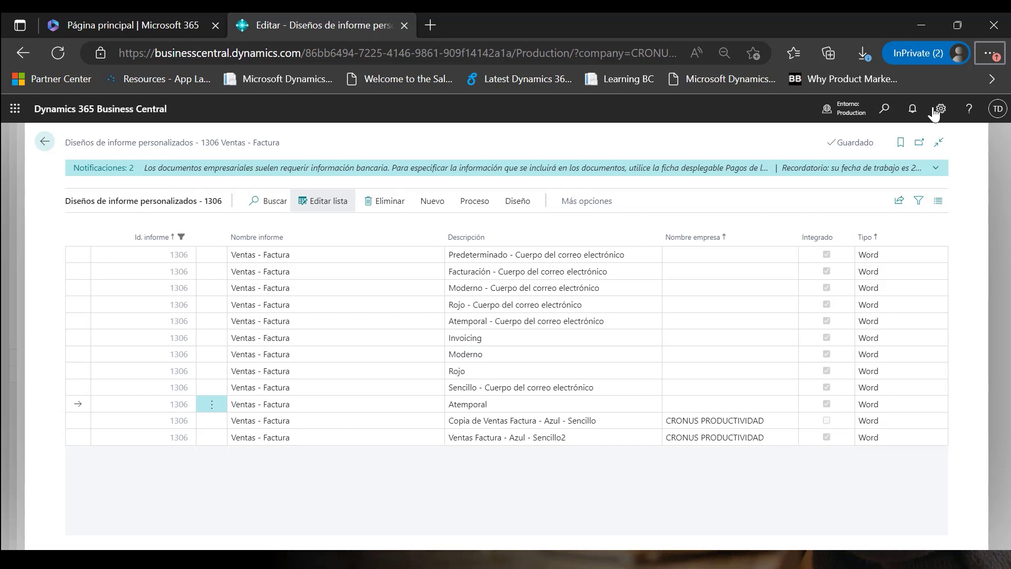
Step: Open the company information in Business Central and review its general, communication and payment data and the company image
click(941, 108)
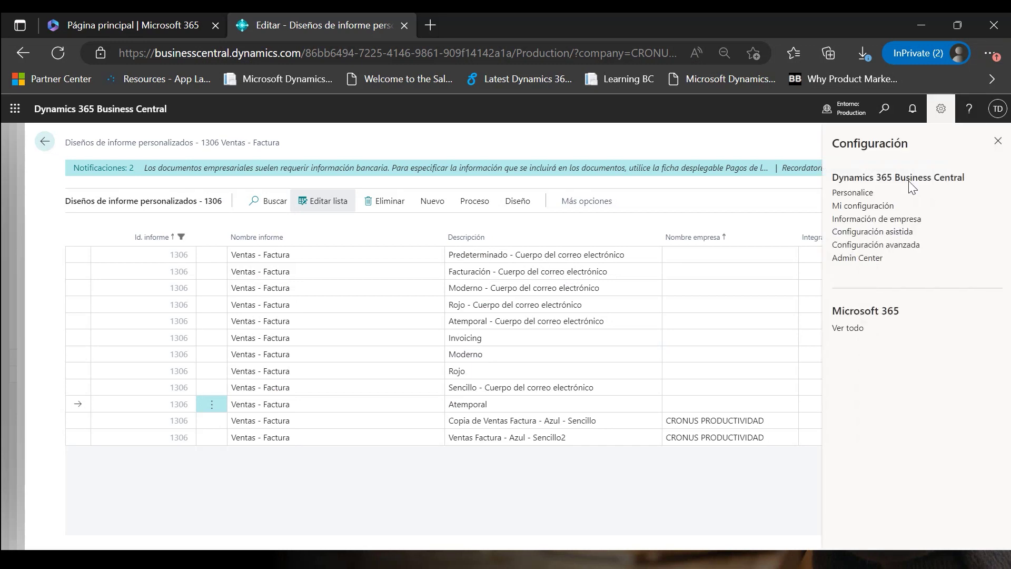
click(875, 220)
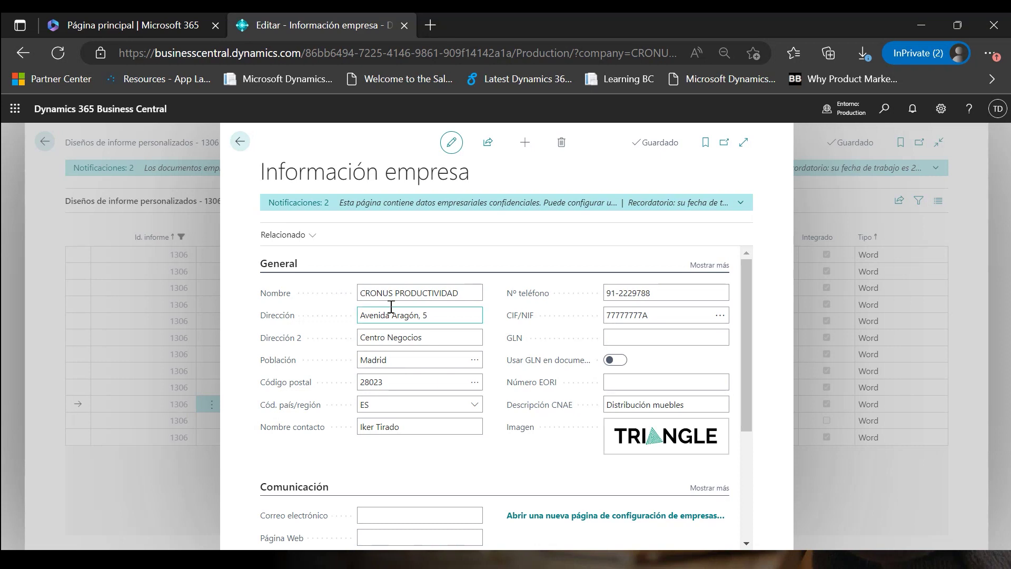
scroll(499, 391, down, 1)
scroll(499, 390, down, 3)
click(305, 389)
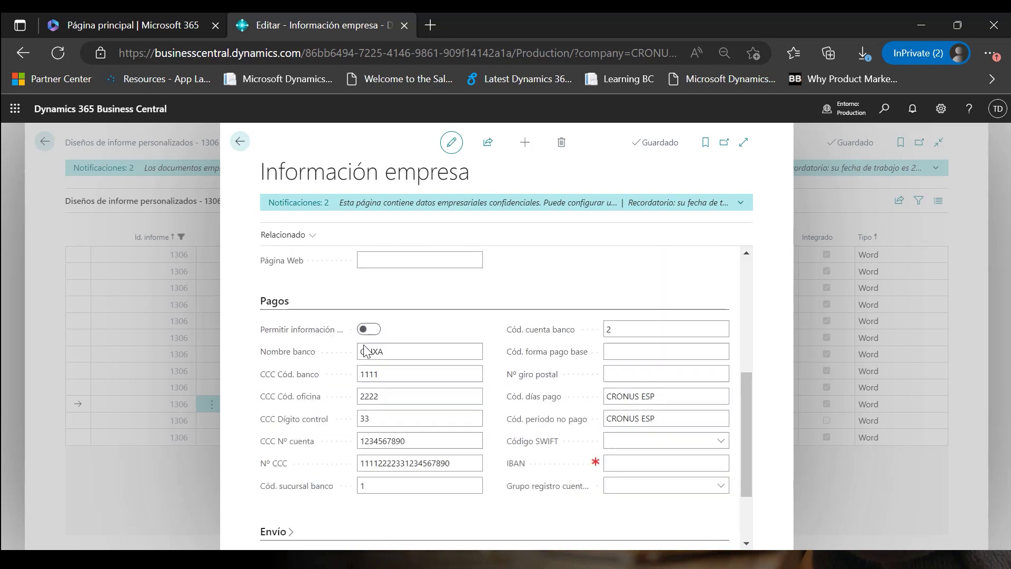
click(279, 302)
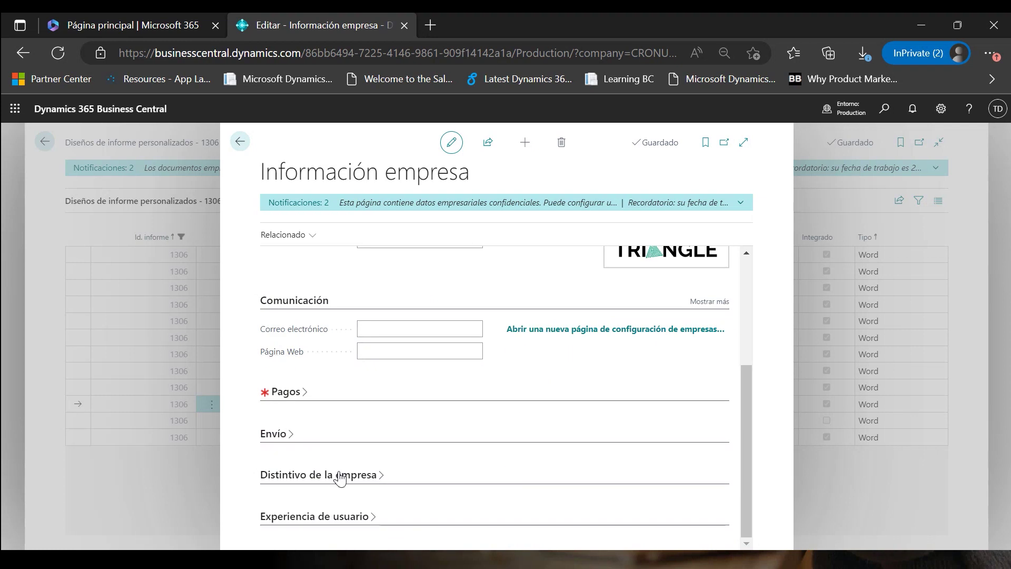
click(462, 351)
scroll(546, 546, up, 1)
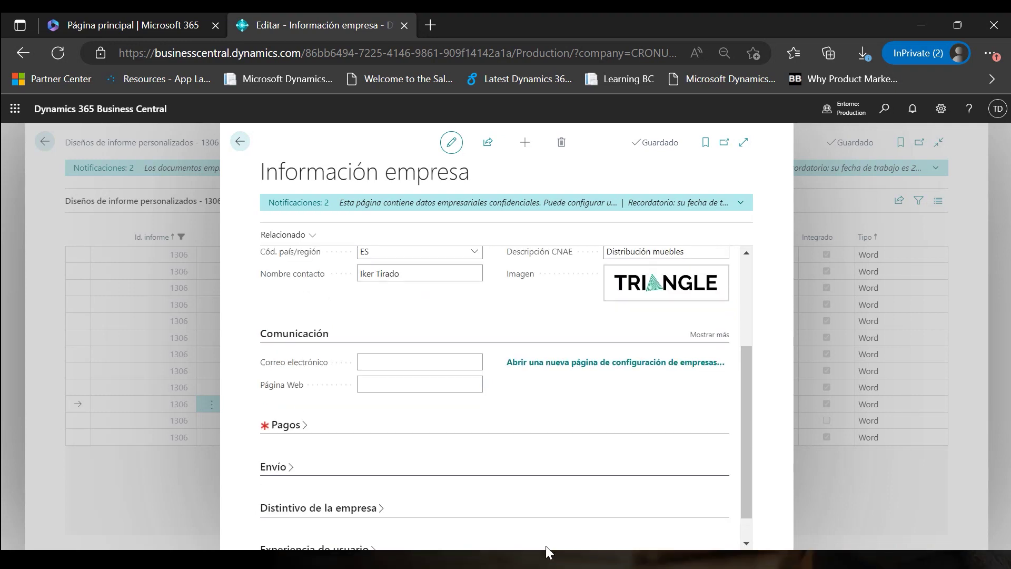
scroll(545, 546, up, 4)
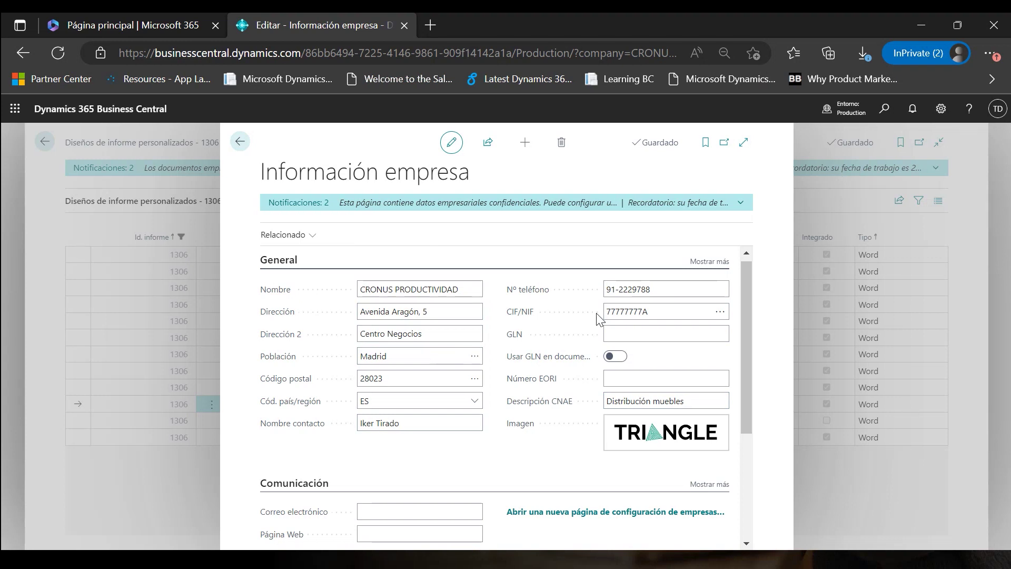
Step: Switch to Word and check in the ribbon customization options that the Programador tab is enabled, closing the options without saving
key(alt+Tab)
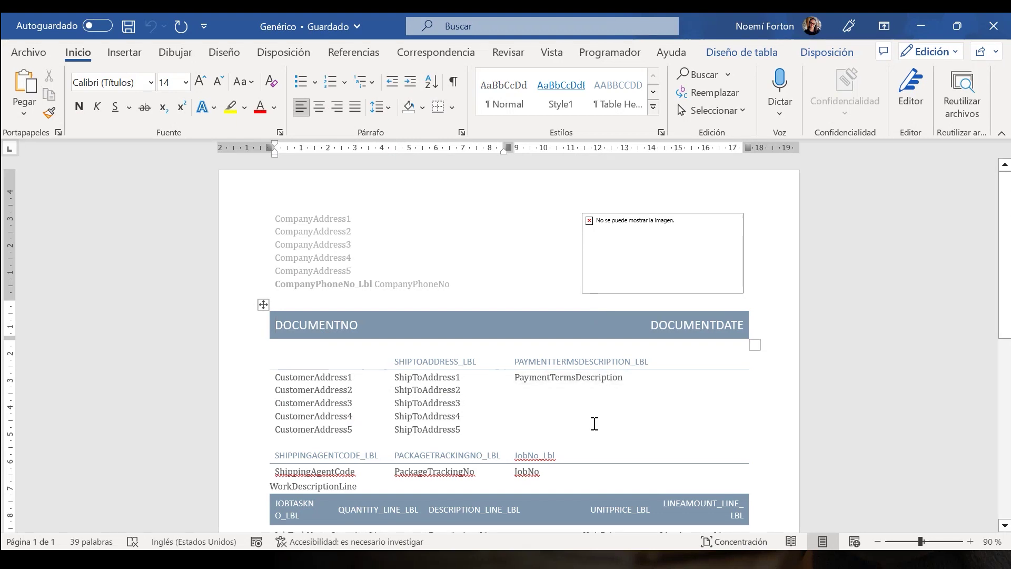
click(606, 54)
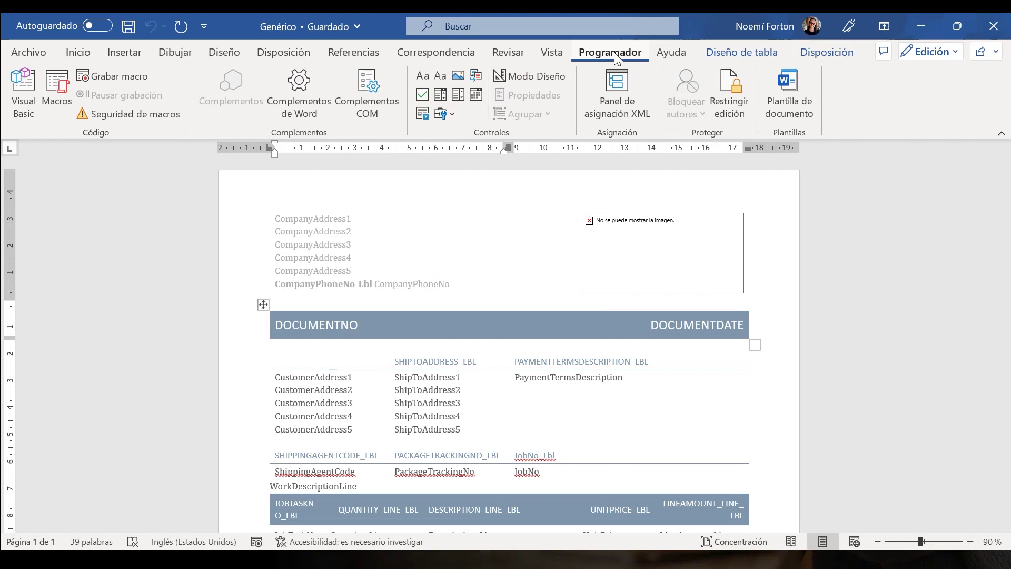
click(30, 51)
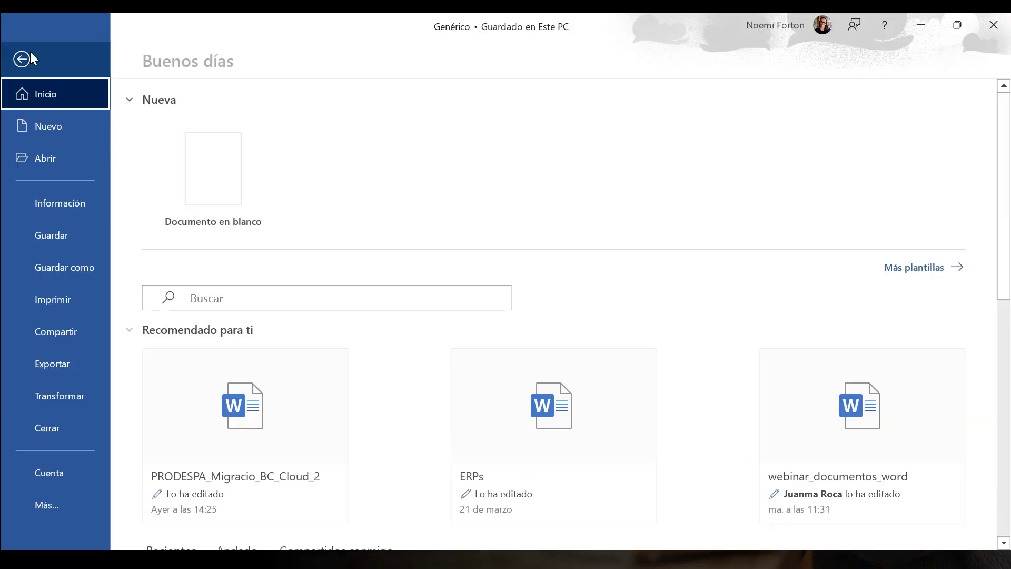
click(50, 504)
click(156, 507)
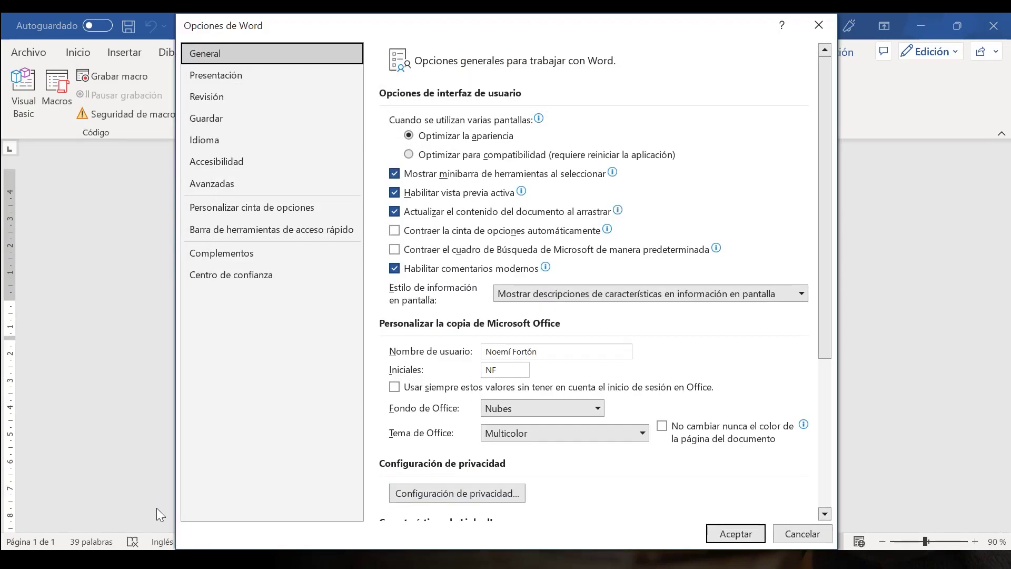
click(226, 207)
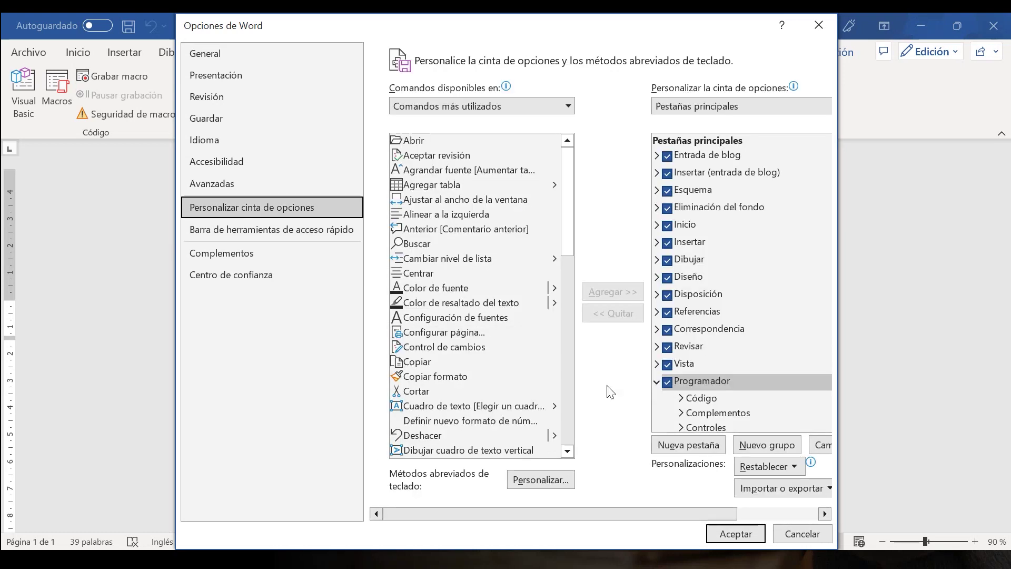
click(657, 382)
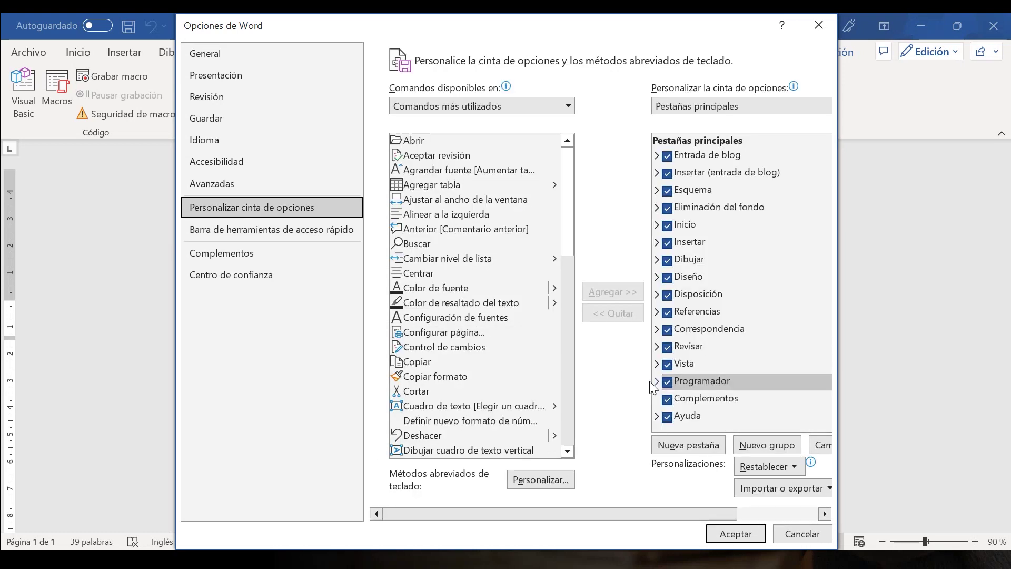
click(665, 383)
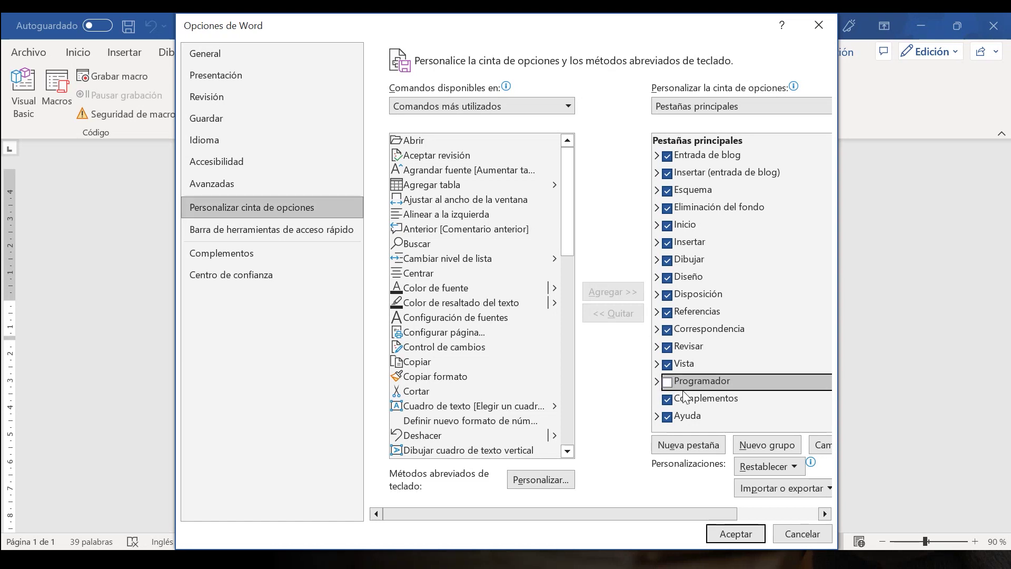
click(667, 382)
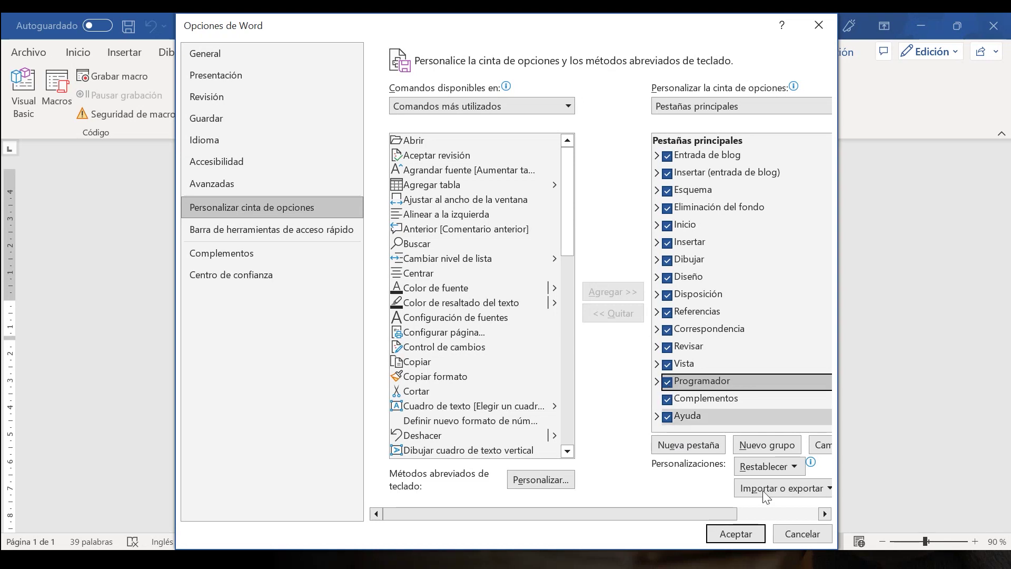
click(802, 534)
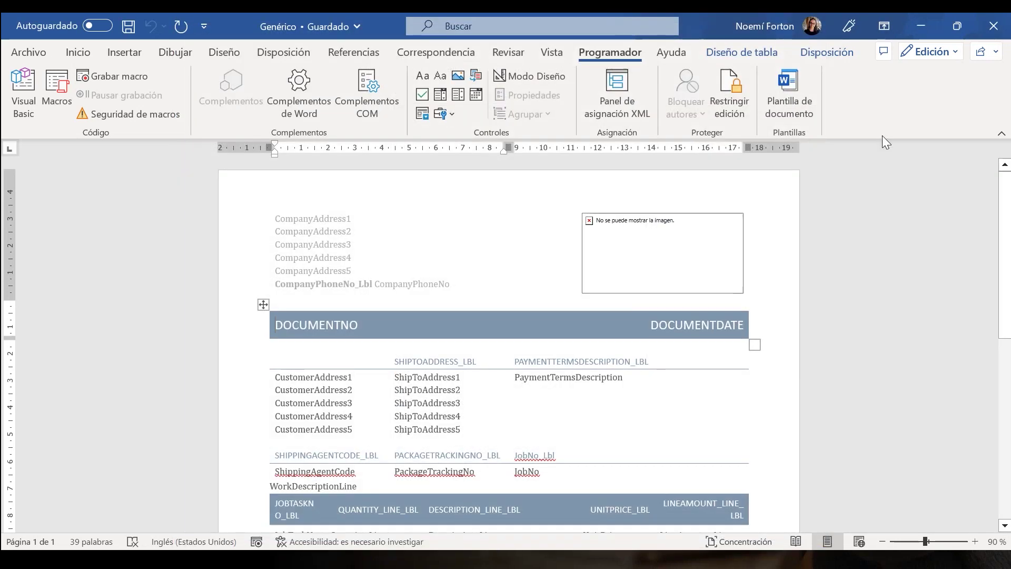
Step: Reopen the ribbon customization directly from the ribbon to view the groups under Programador, and cancel it
right_click(862, 96)
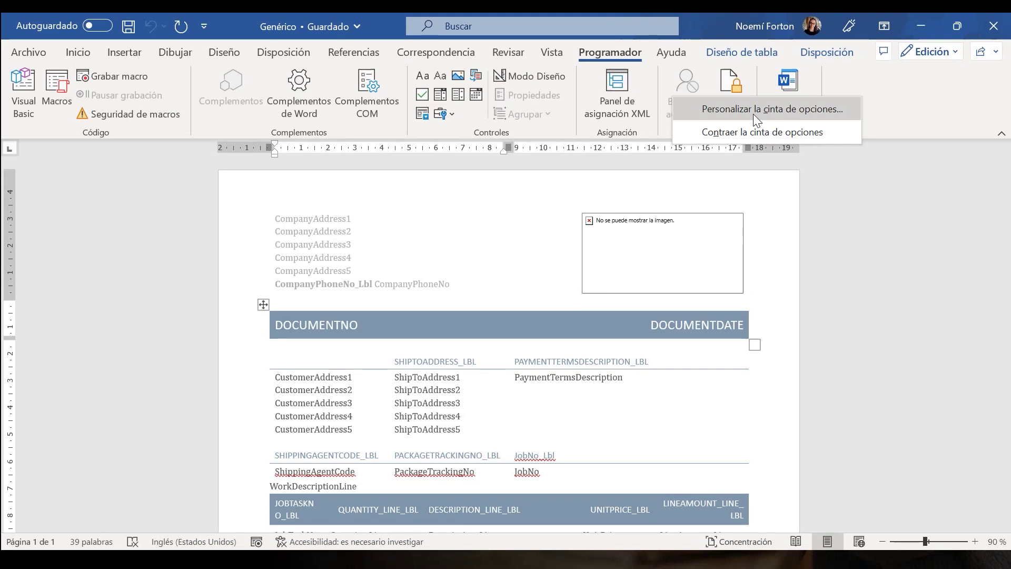
click(712, 109)
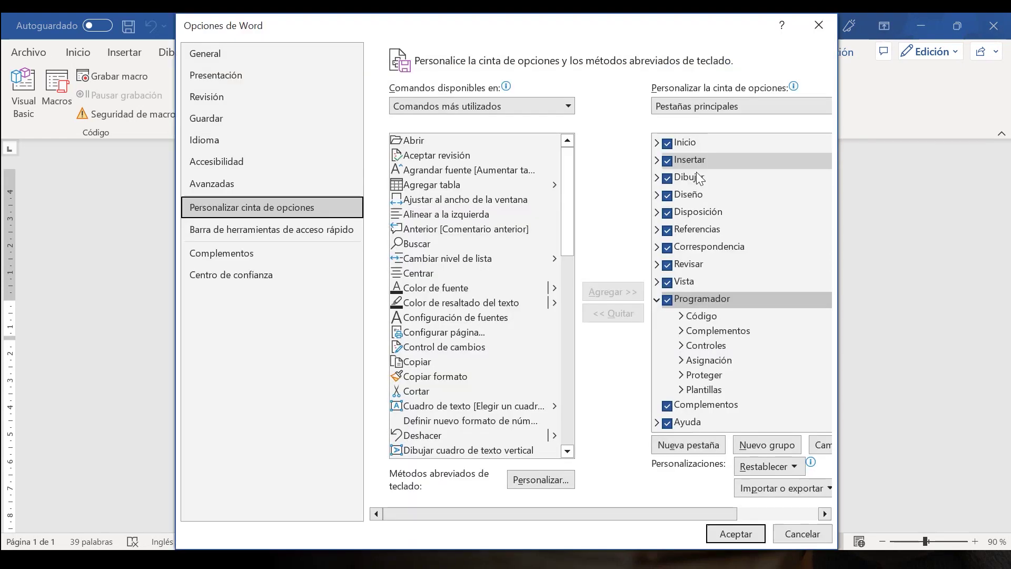
click(785, 533)
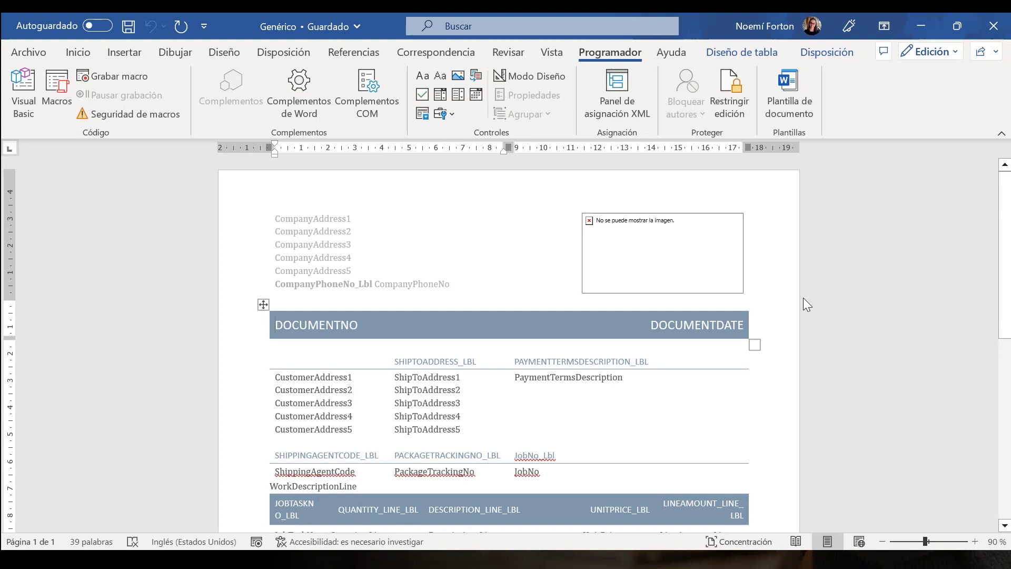
click(873, 336)
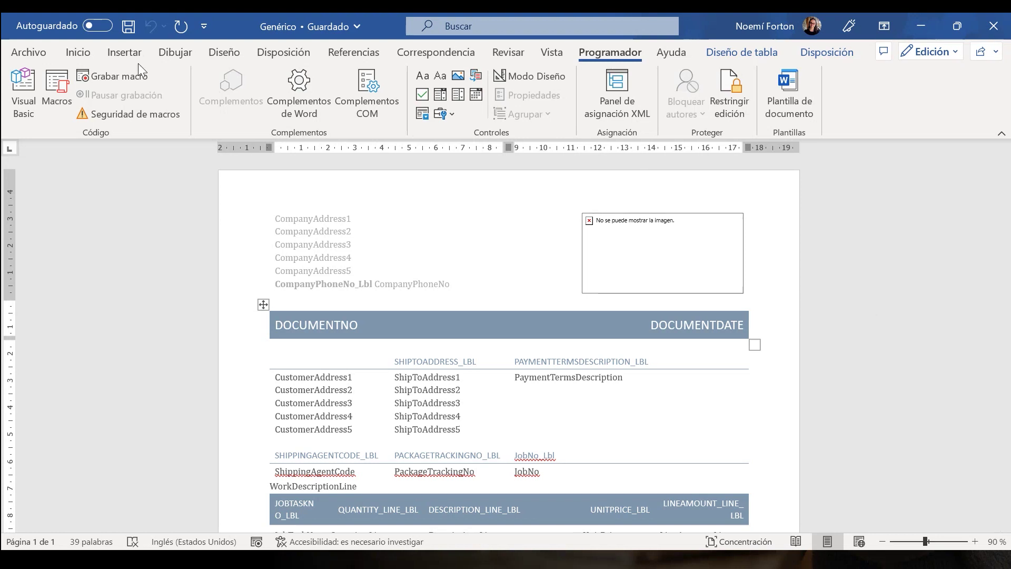
Step: Show the table gridlines throughout the invoice layout and check the gridline option among the border settings
click(77, 51)
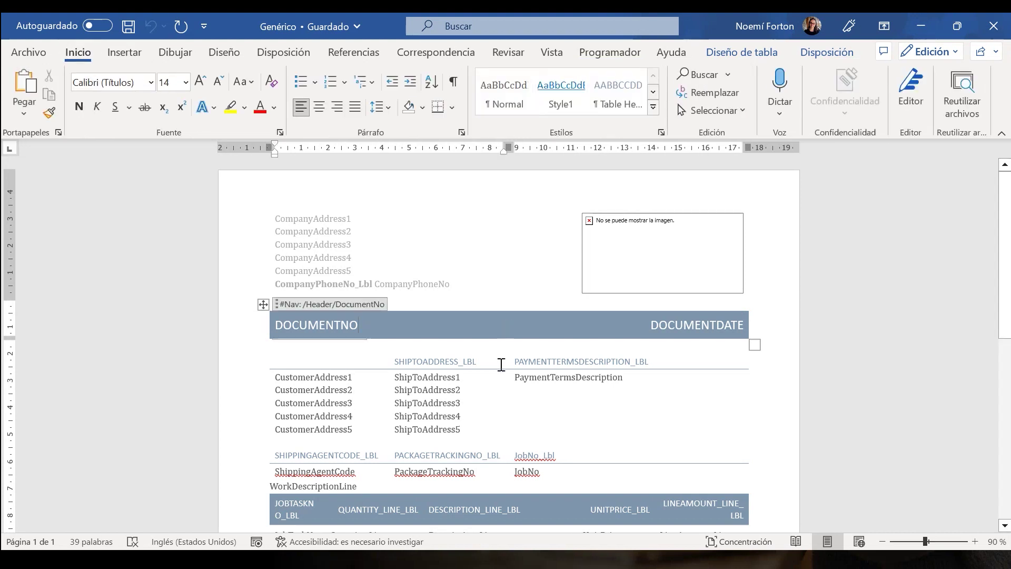
click(488, 378)
click(452, 108)
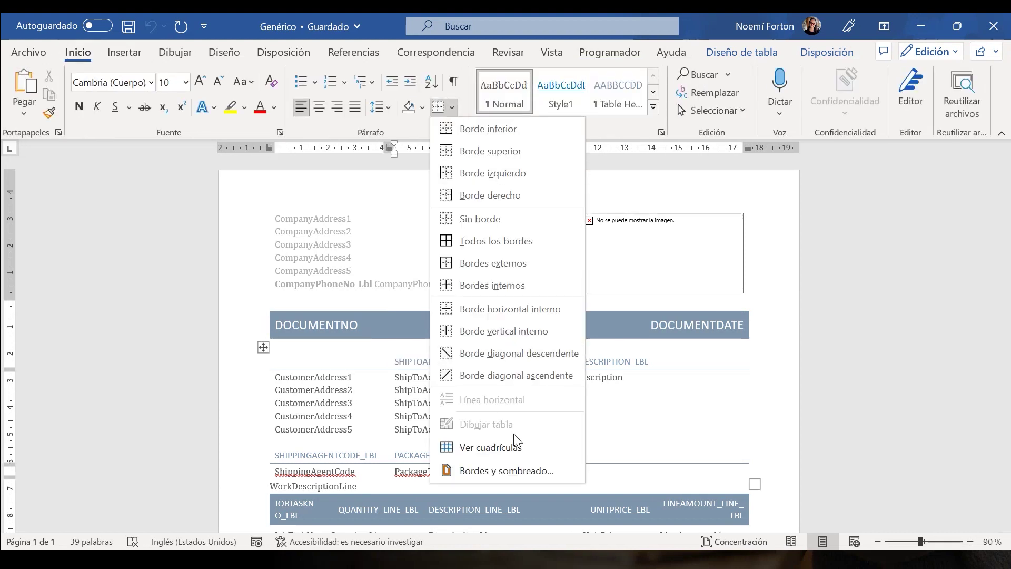
click(523, 448)
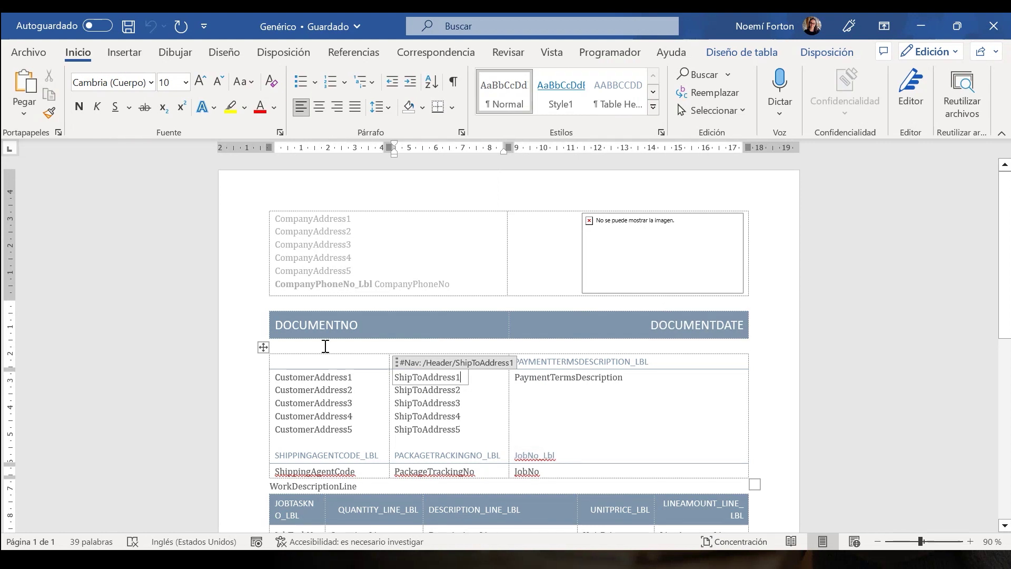
click(575, 415)
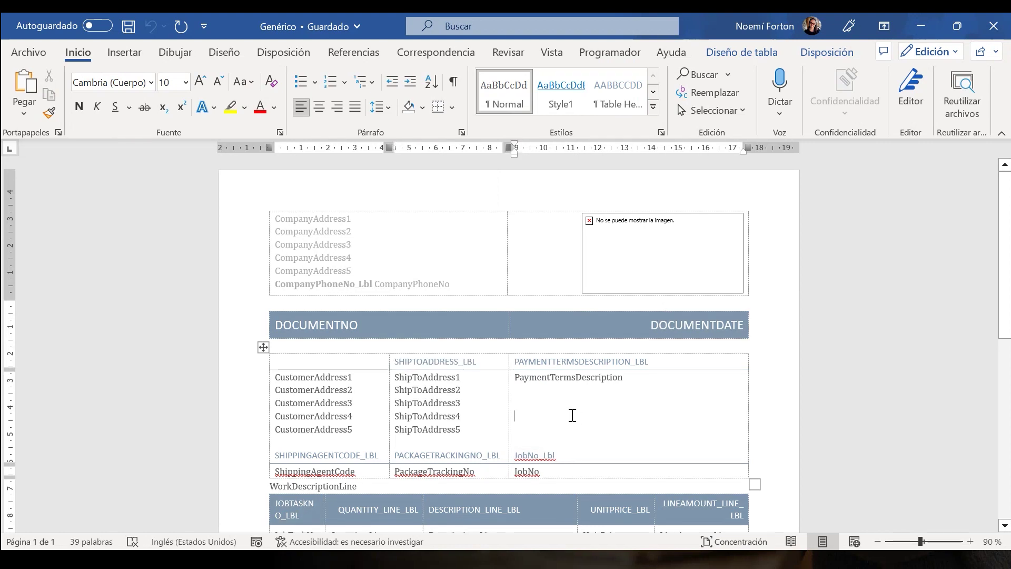
click(422, 107)
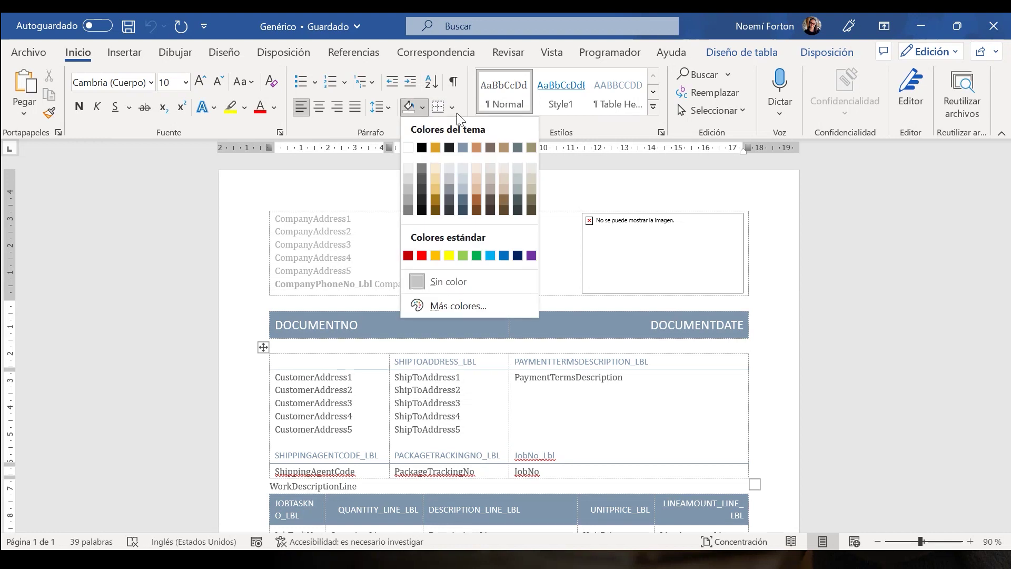
click(453, 109)
click(453, 109)
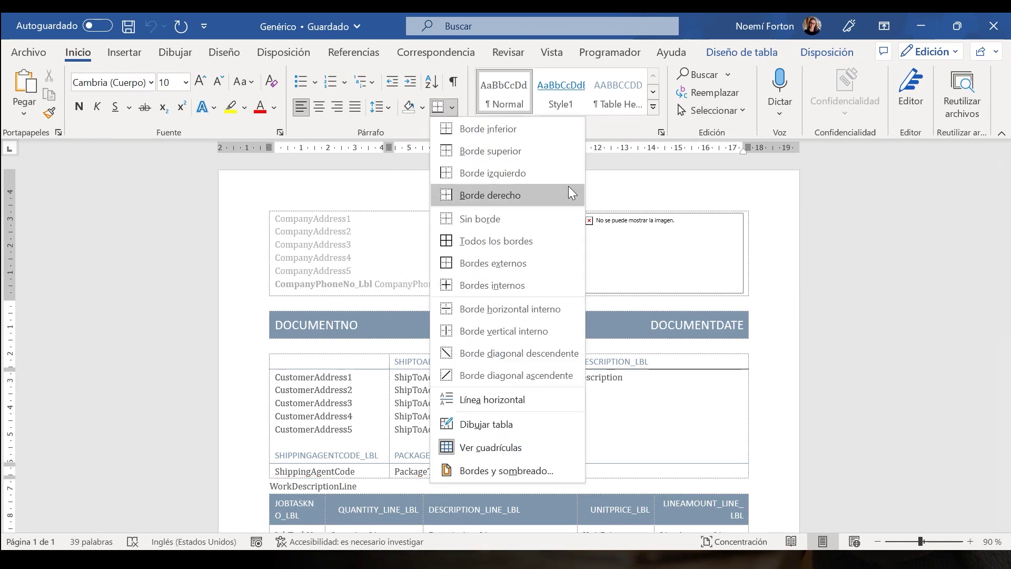
click(865, 297)
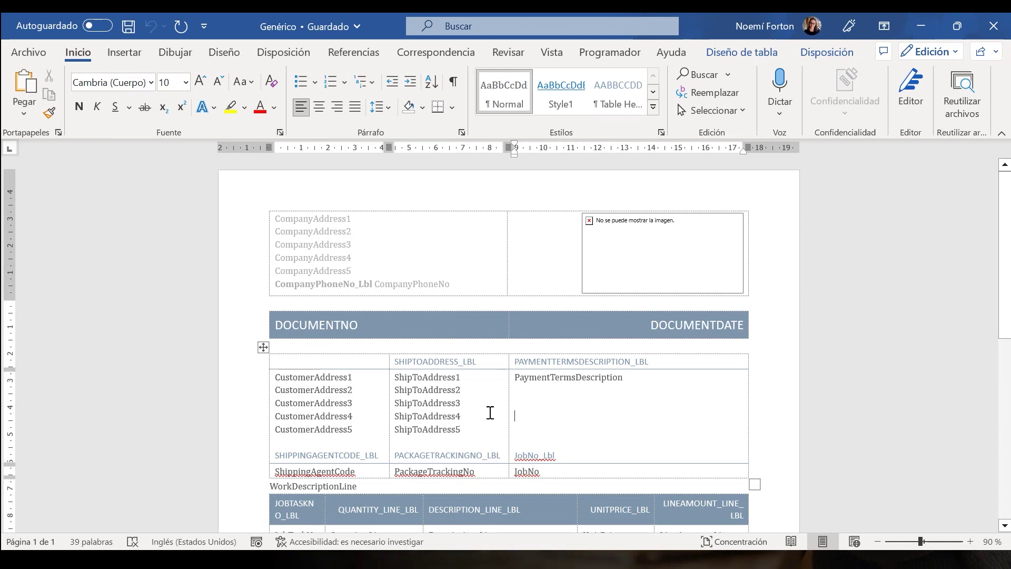
Step: Examine the table structure of the invoice layout with its gridlines, from the address block to the totals and the footer image
scroll(490, 413, down, 3)
scroll(479, 393, down, 8)
scroll(517, 323, up, 8)
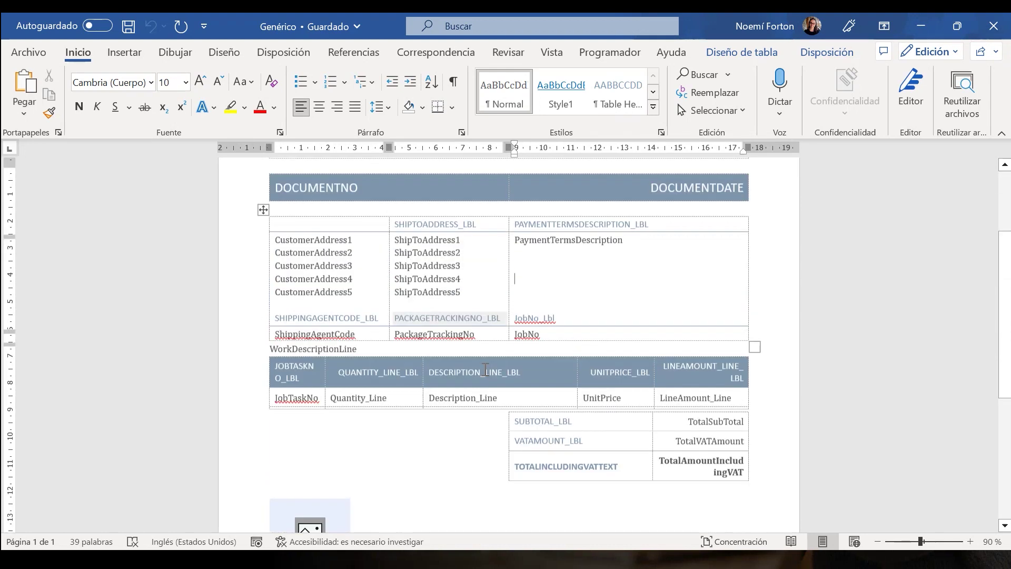
scroll(484, 395, up, 3)
click(349, 362)
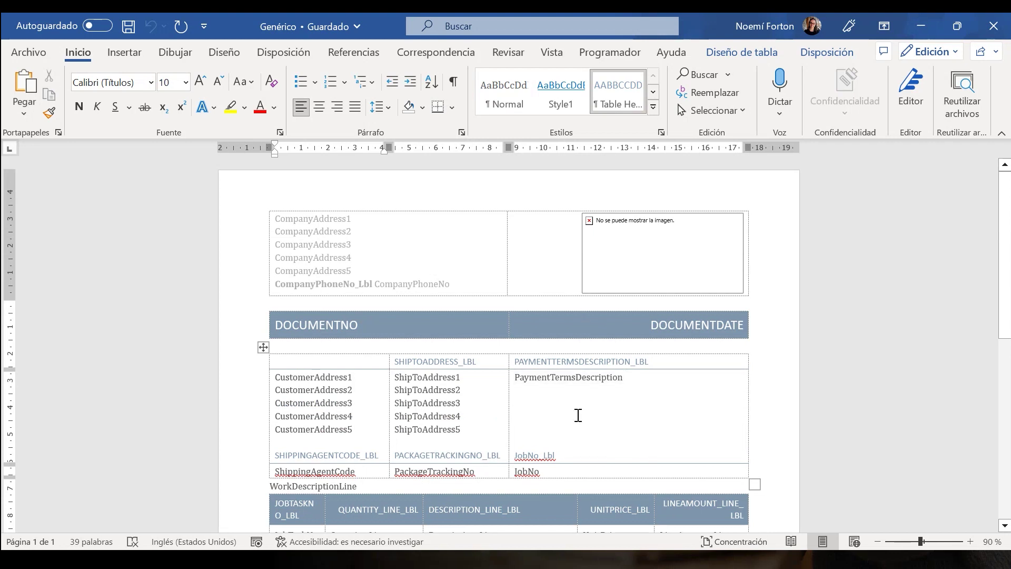
click(453, 108)
click(454, 109)
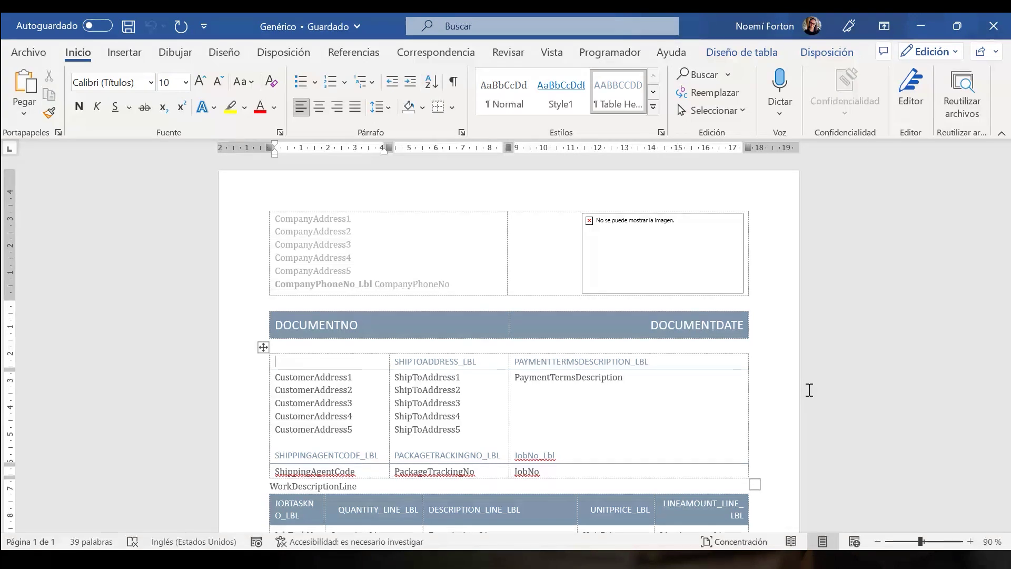
Step: Show the XML mapping pane and select the custom XML part urn:microsoft-dynamics-nav/reports/Standard_Sales_Invoice/1306/
click(609, 52)
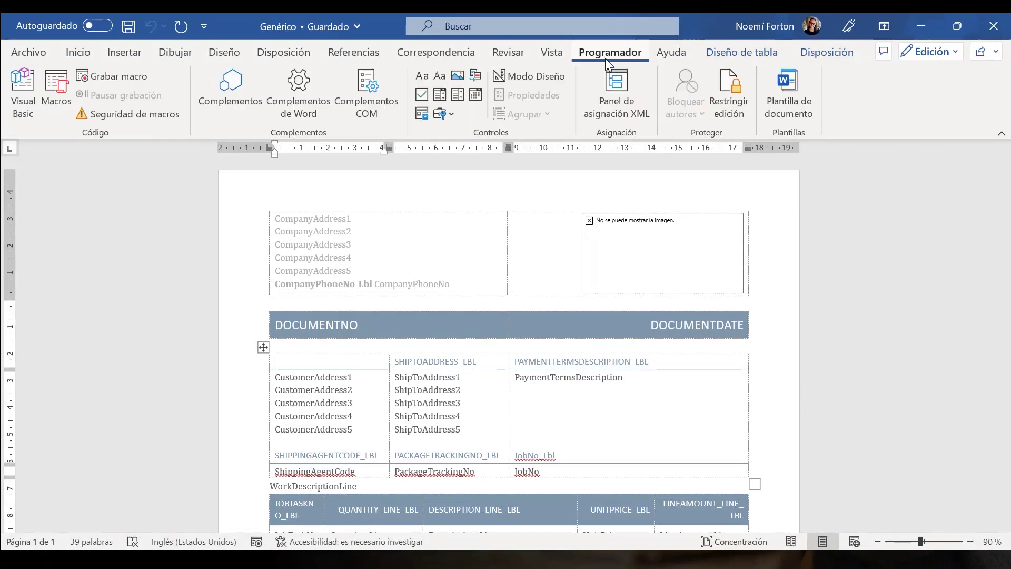
click(625, 96)
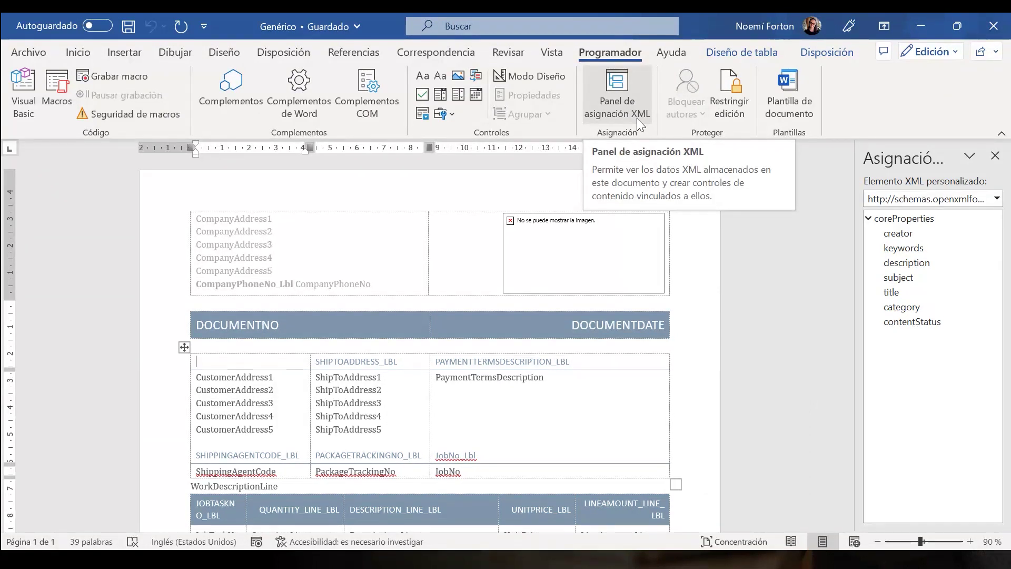
click(997, 198)
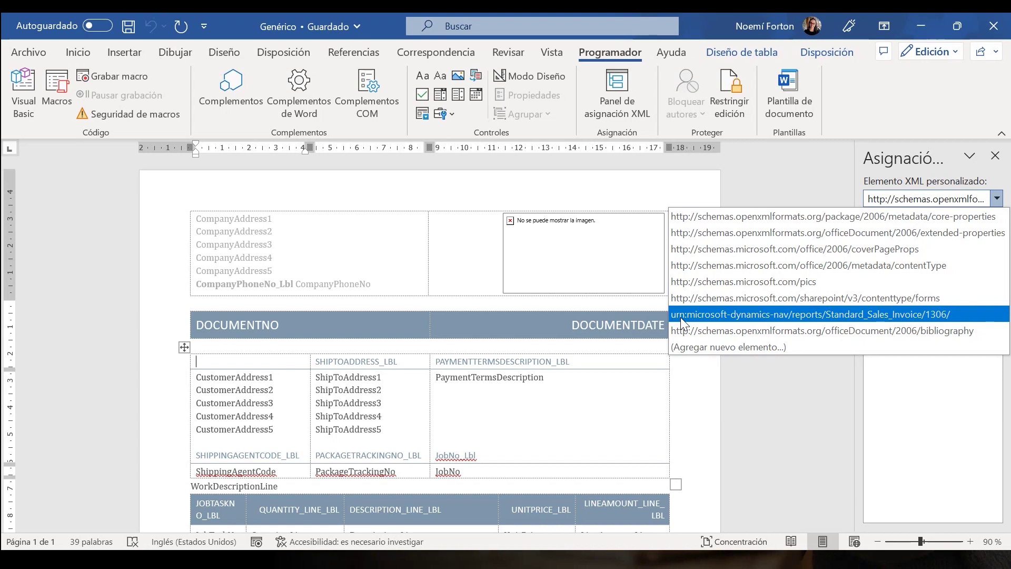
click(934, 317)
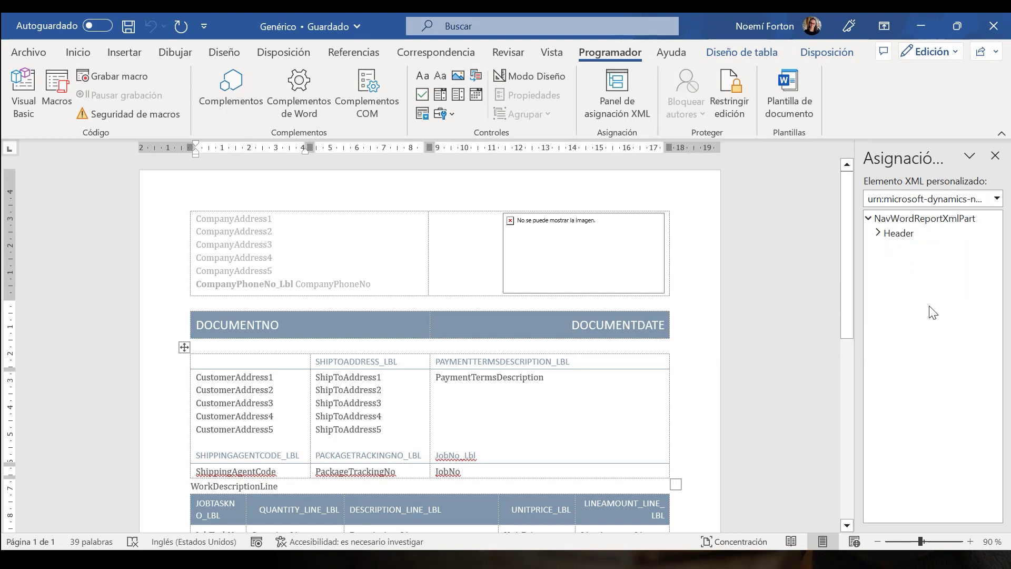
Step: Expand the Header node of the report's XML part and examine its fields and the subgroups from Line to Totals
click(877, 233)
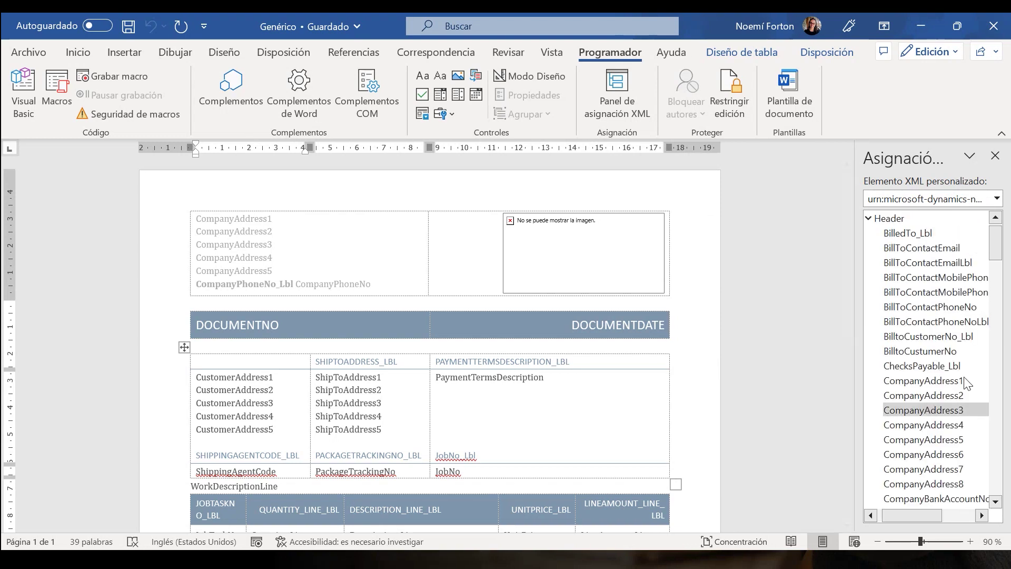
drag(996, 243, 1003, 478)
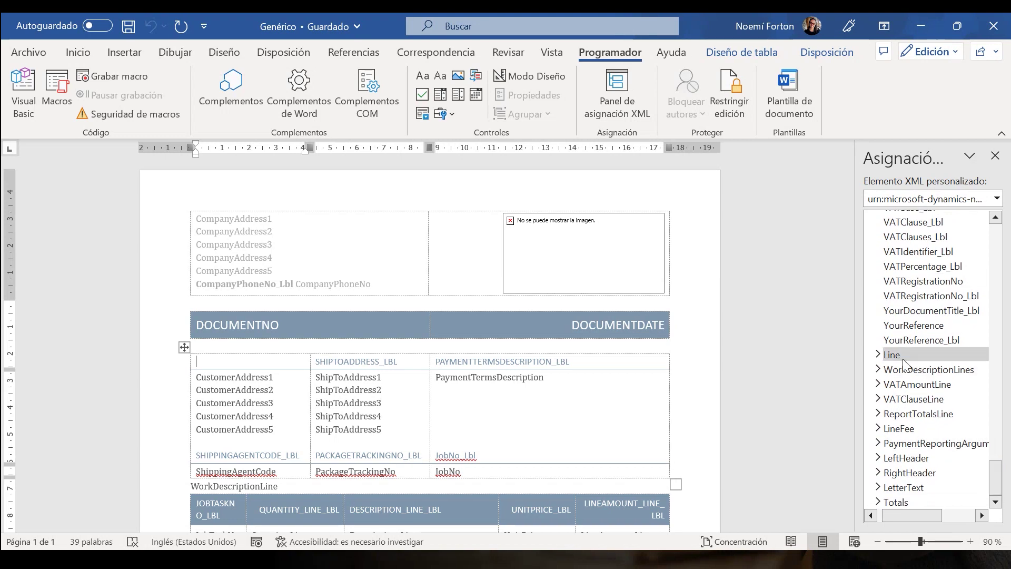
drag(995, 476, 986, 243)
click(868, 233)
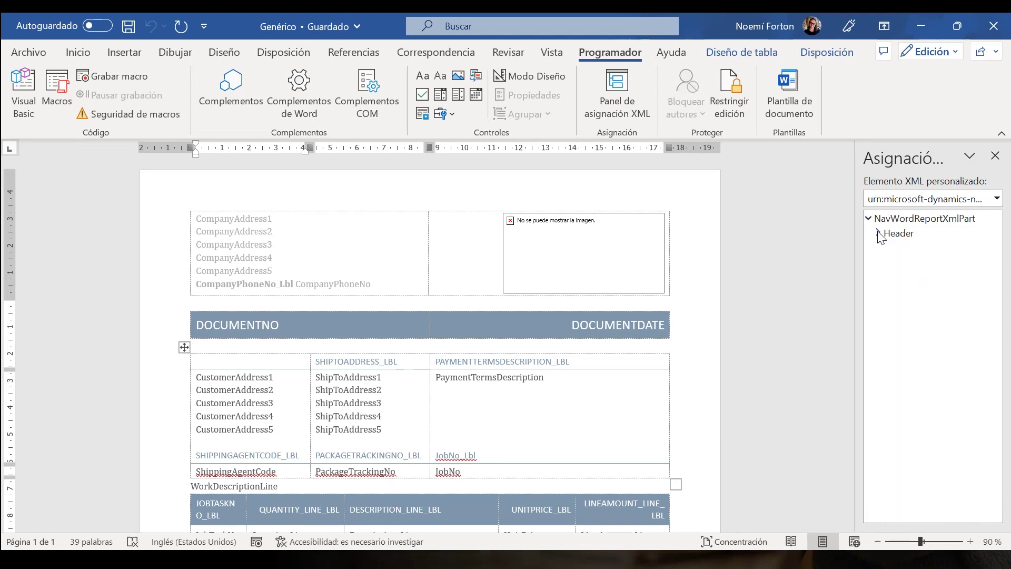
click(878, 234)
drag(996, 224, 1009, 495)
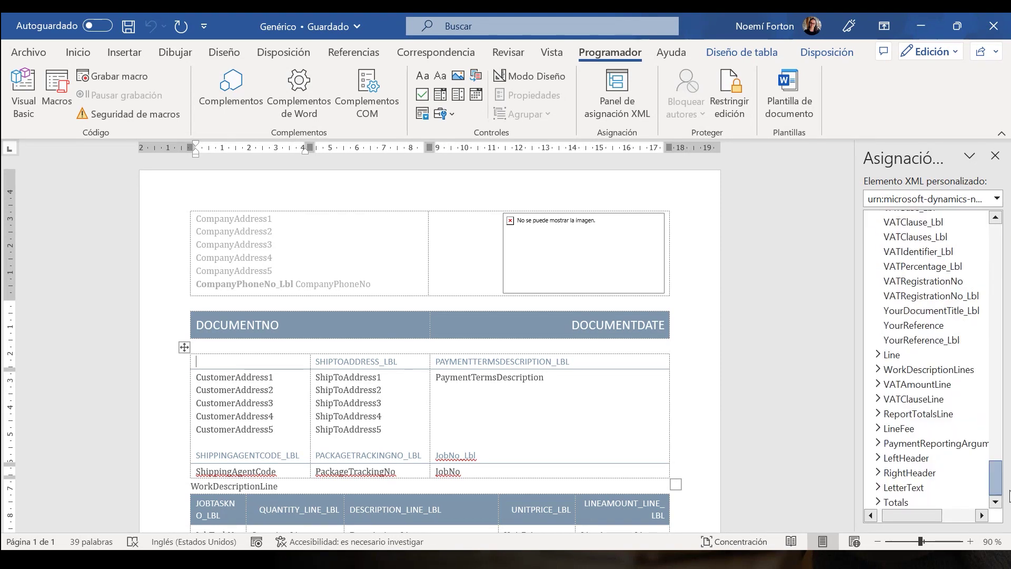
click(878, 360)
click(866, 217)
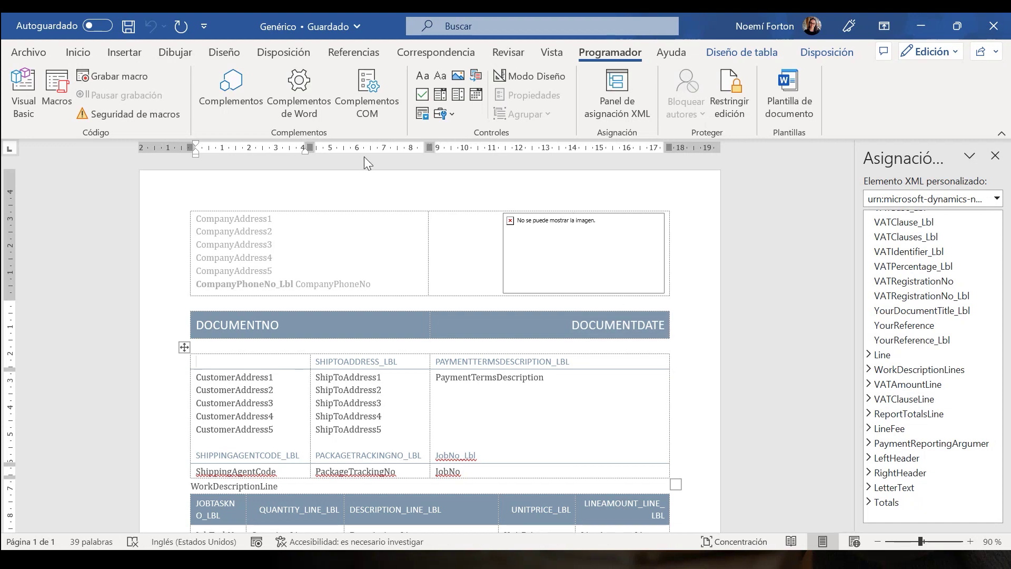
Step: Inspect the XML mappings of the DocumentNo and DocumentDate controls and of the repeating invoice line row
click(279, 324)
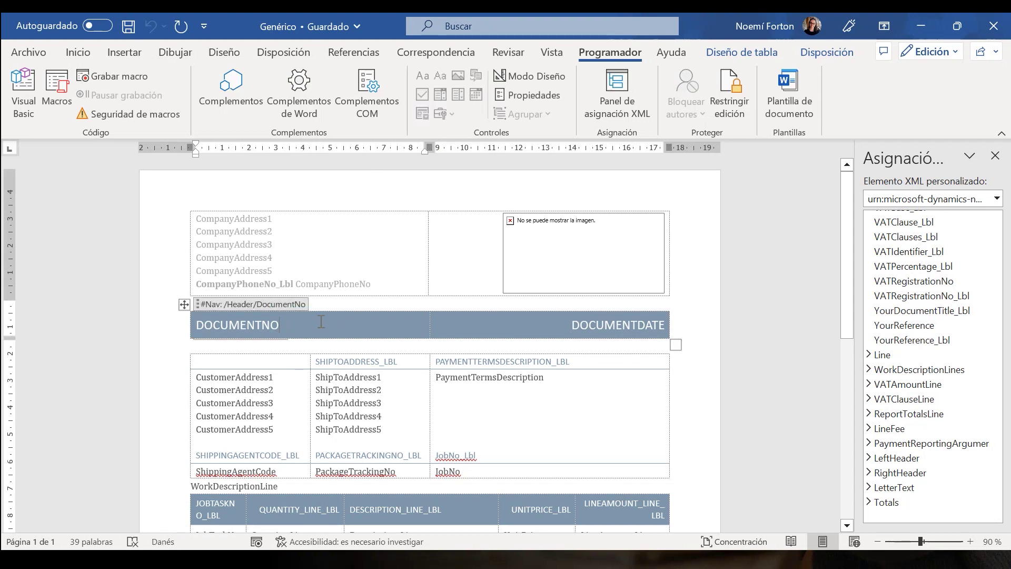
click(639, 333)
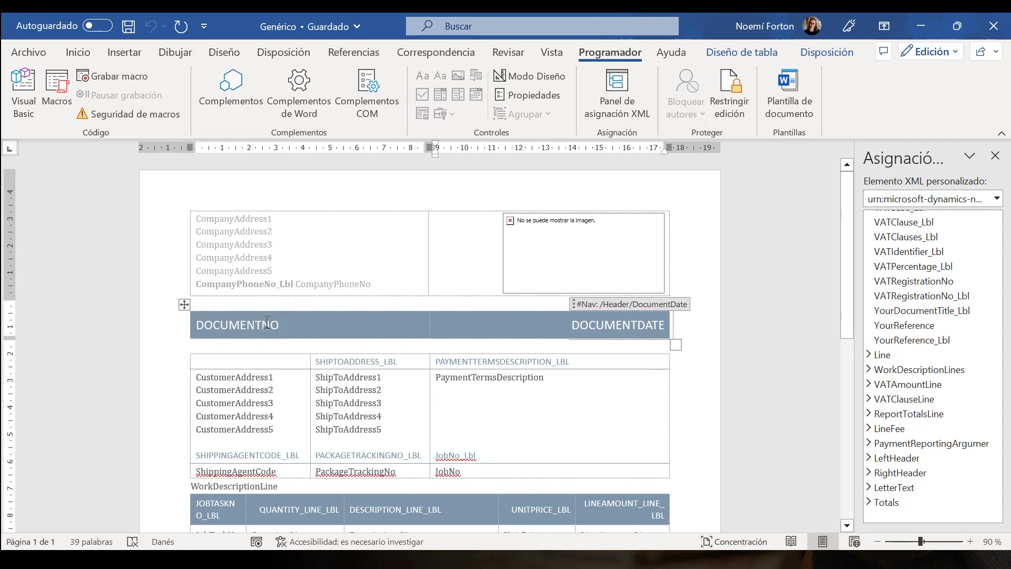
click(286, 325)
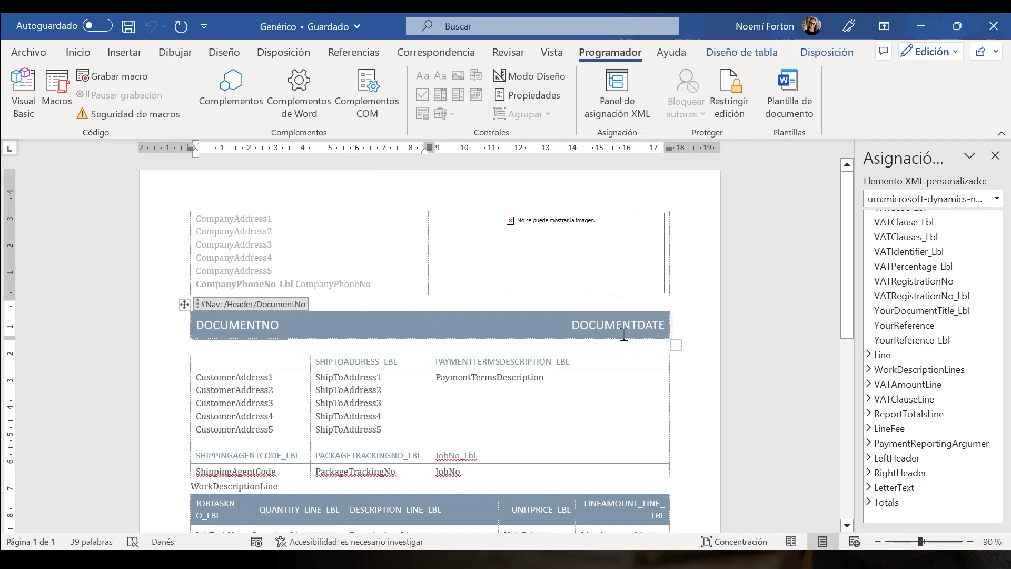
scroll(659, 343, down, 2)
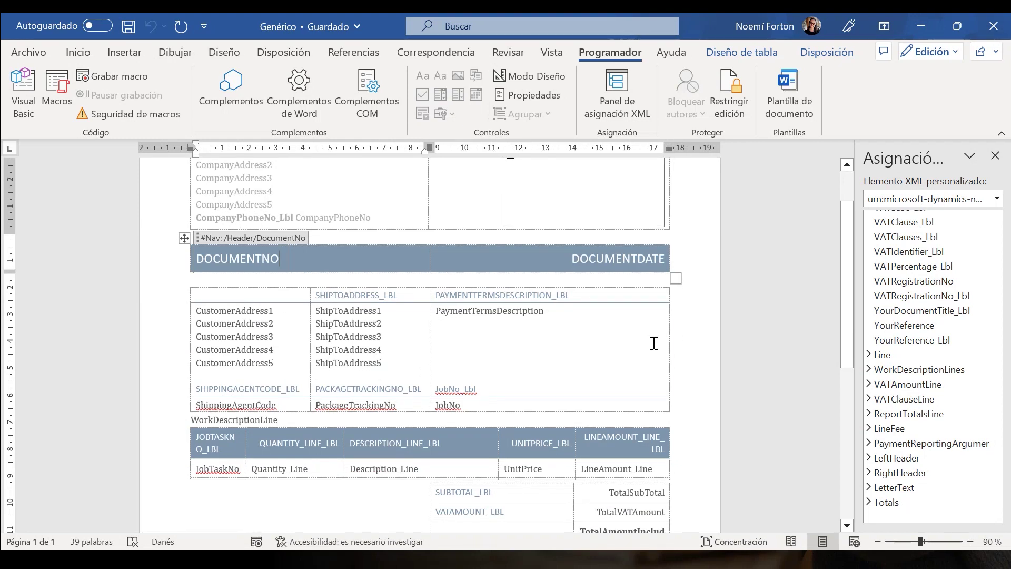
scroll(503, 312, down, 2)
click(158, 411)
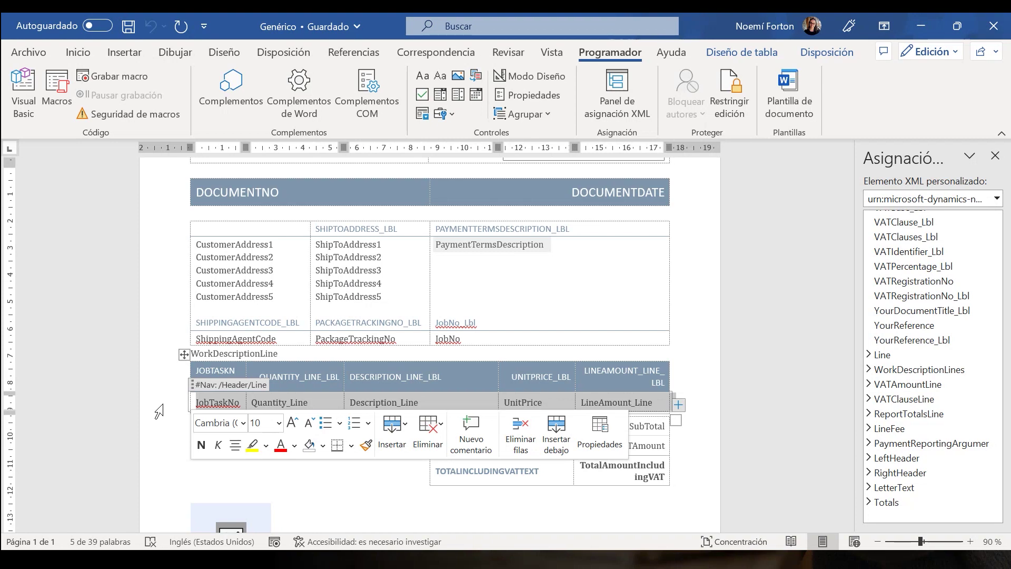
Step: Format the DocumentNo and DocumentDate row in bold Amasis MT Pro Black and dismiss the proofing tools notice
scroll(615, 348, up, 4)
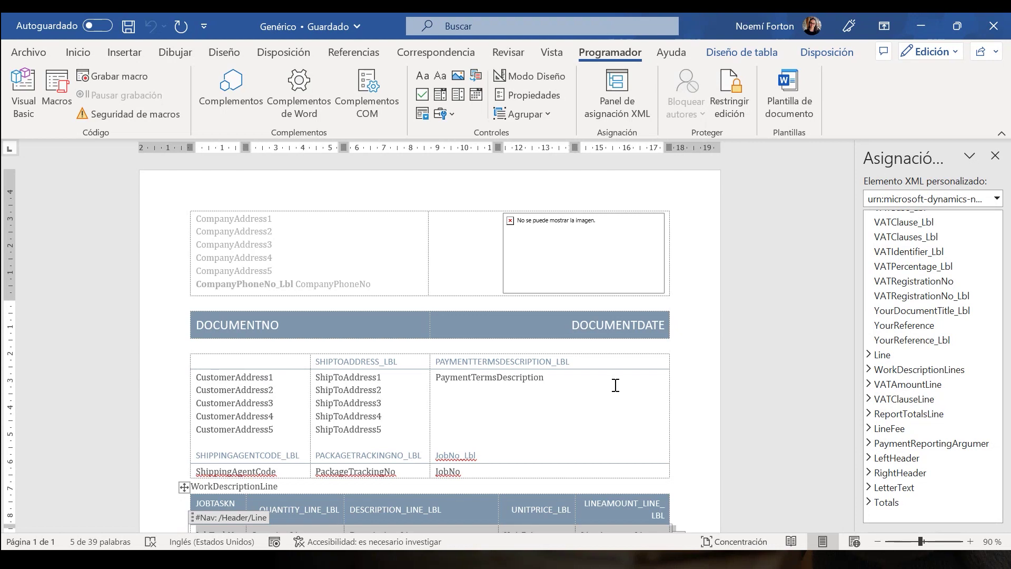
click(165, 335)
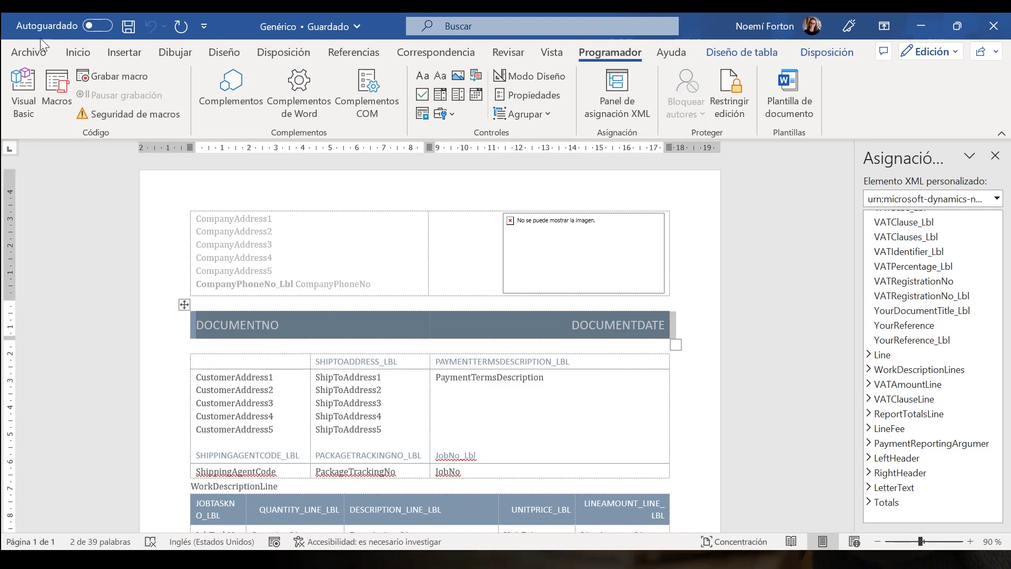
click(78, 57)
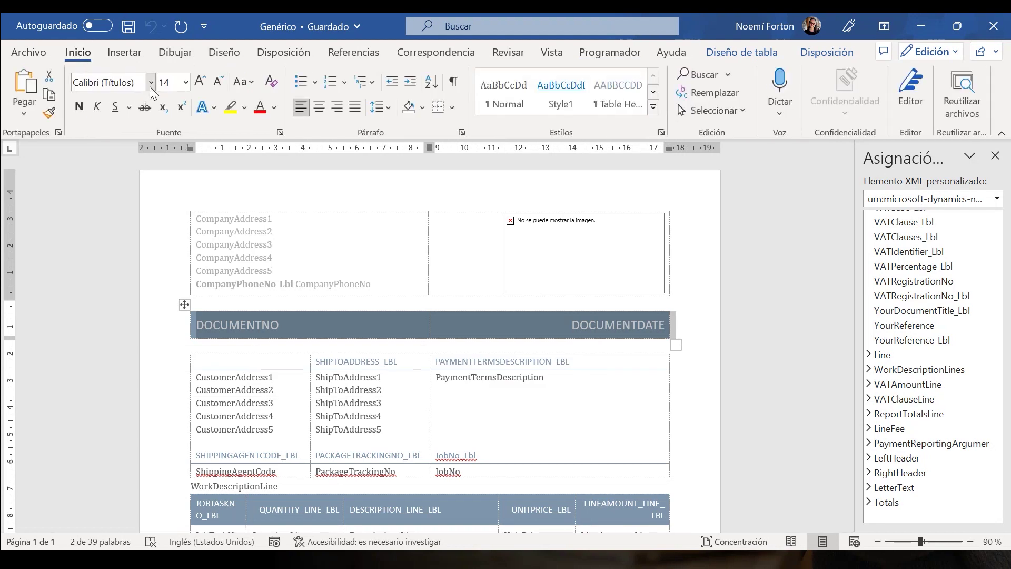
click(151, 83)
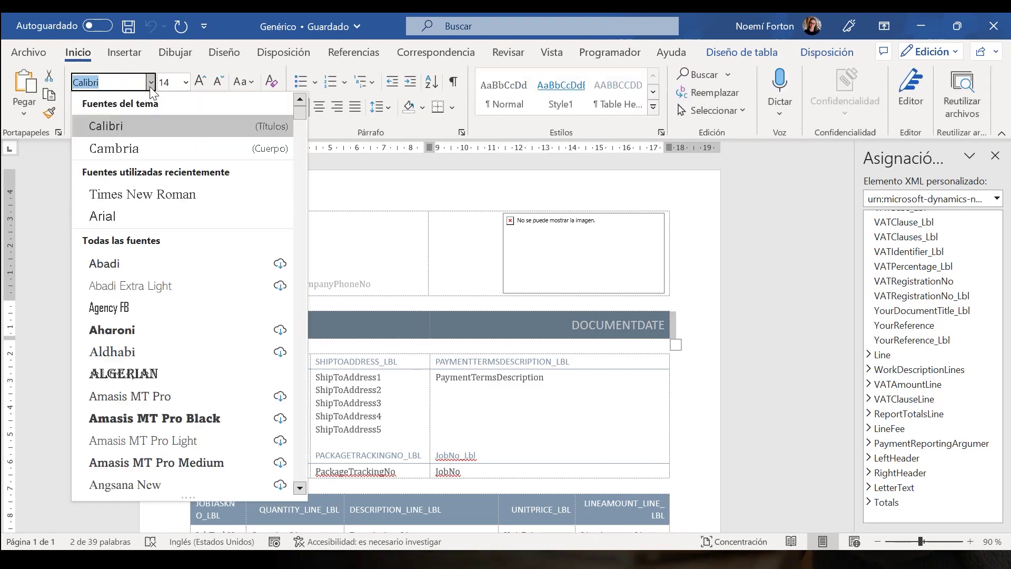
click(144, 419)
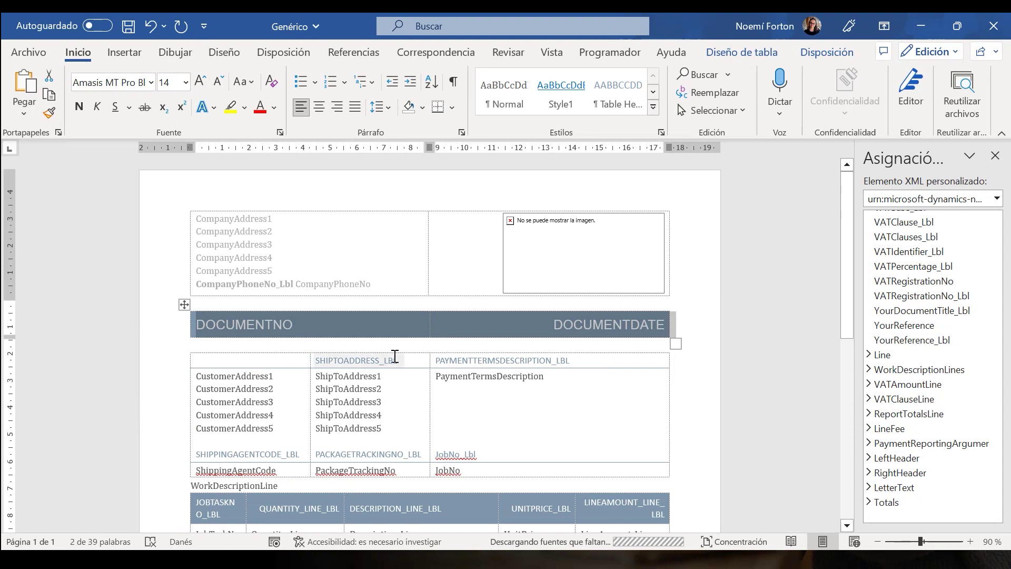
click(80, 105)
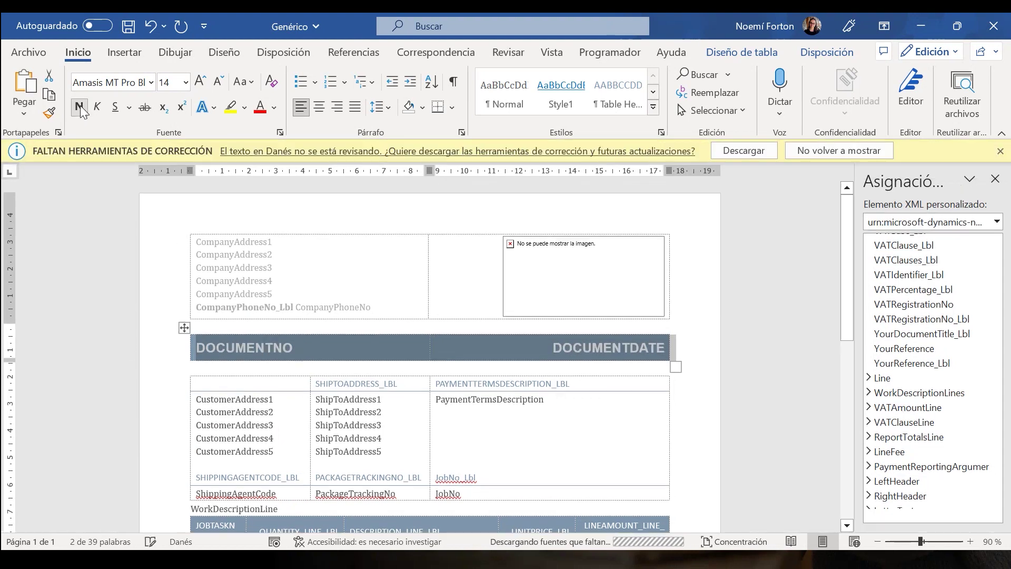
click(1000, 151)
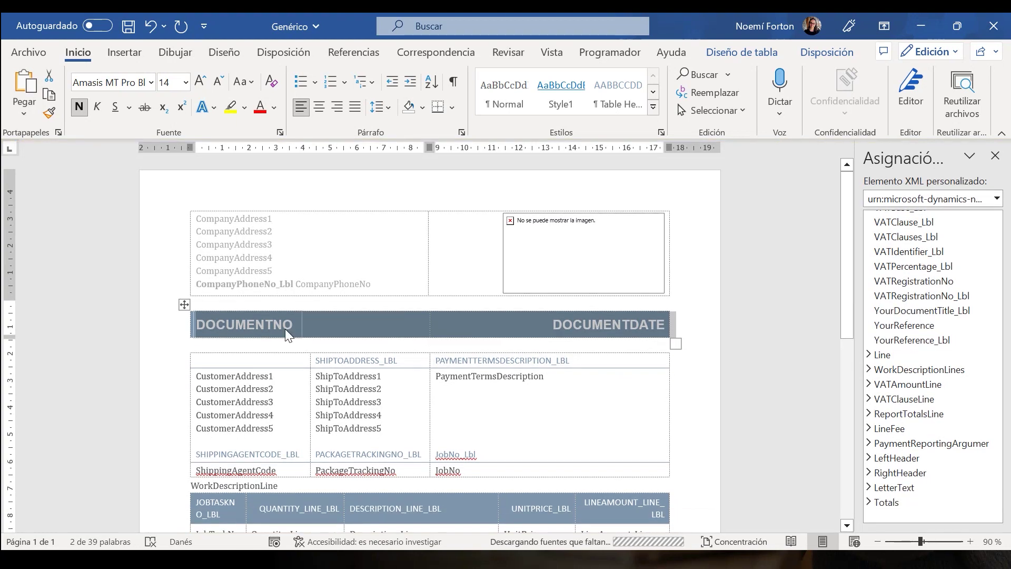
Step: Make the heading row with the ship-to address and payment terms labels bold and underlined
click(169, 364)
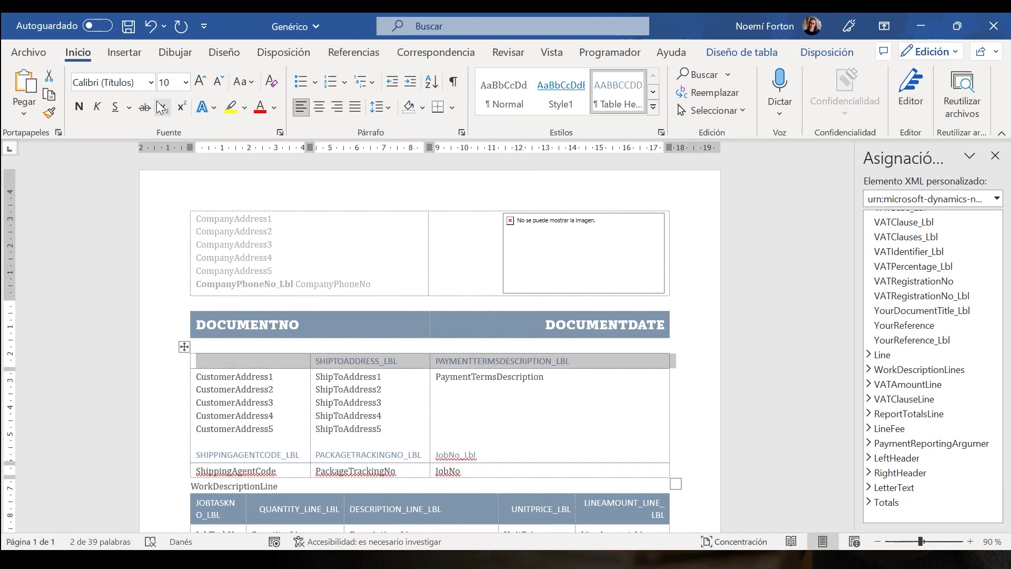
click(79, 107)
click(115, 107)
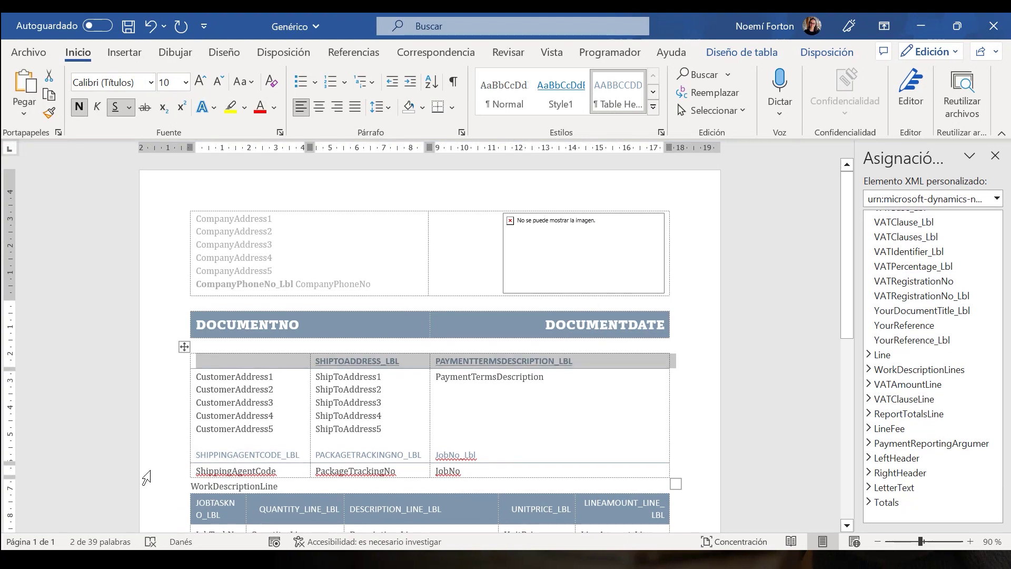
Step: Make the column heading row of the invoice lines table bold and underlined
scroll(150, 475, down, 2)
click(159, 446)
key(ctrl+n)
click(116, 107)
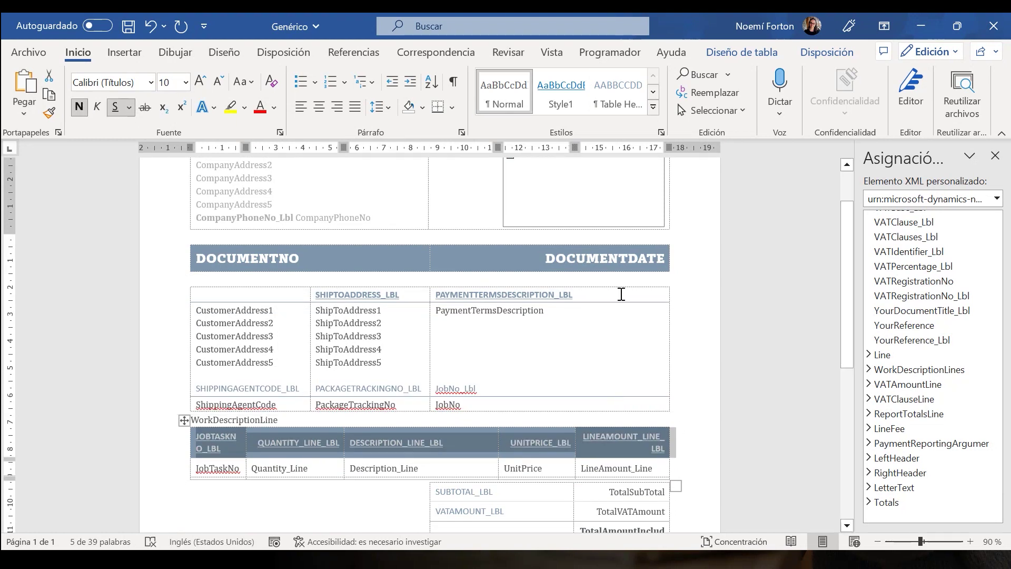
Step: Shade the DocumentNo and DocumentDate row with the gold theme color
click(172, 259)
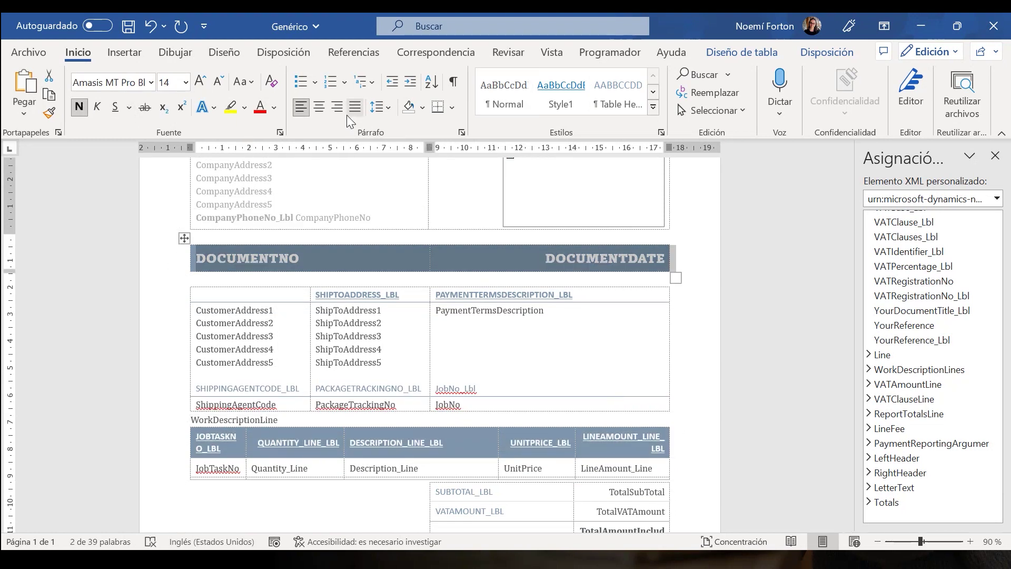
click(422, 107)
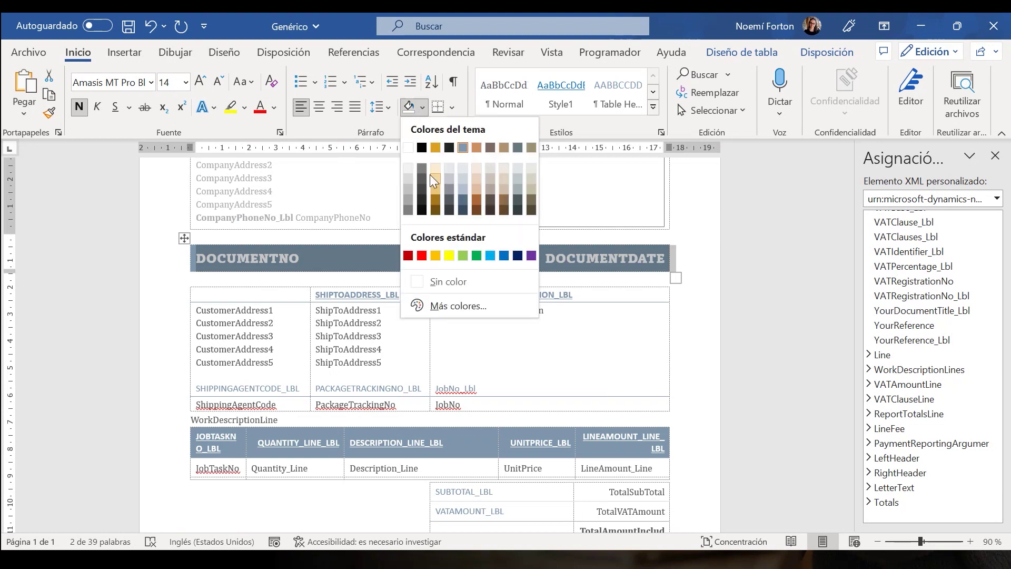
click(435, 147)
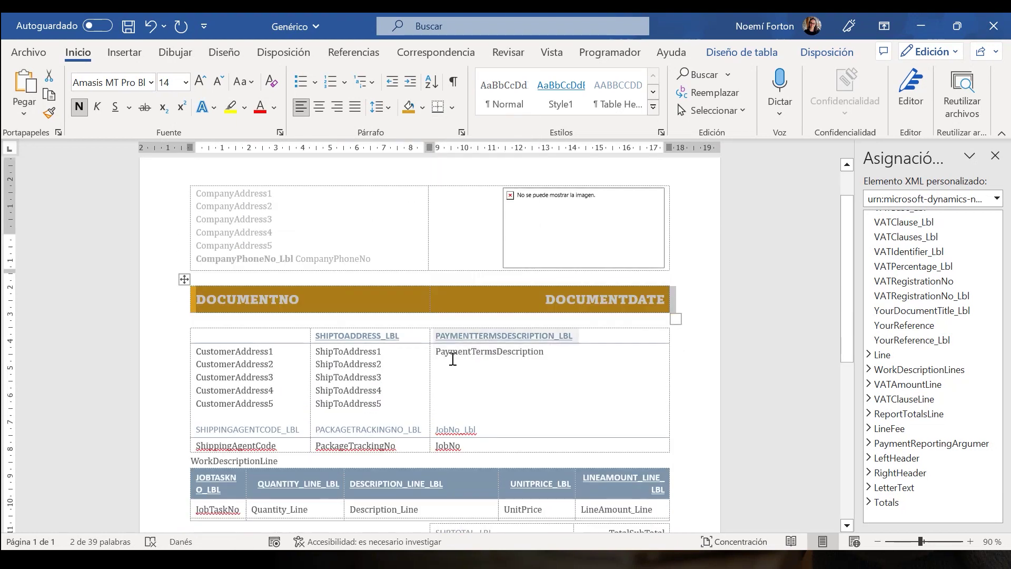
Step: Change the font color of the ship-to address and payment terms heading labels to gold
drag(316, 294, 580, 296)
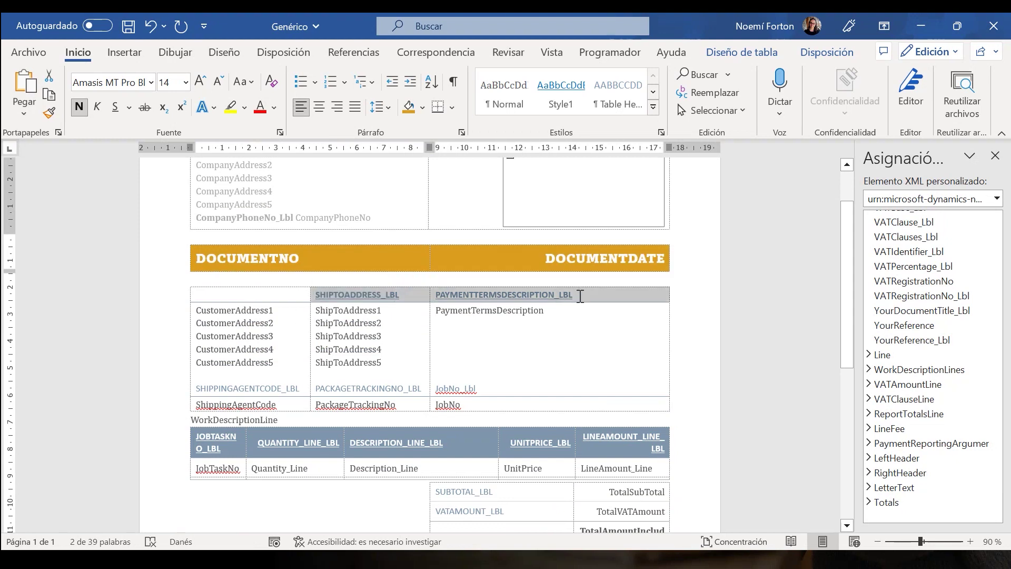
click(276, 108)
click(287, 171)
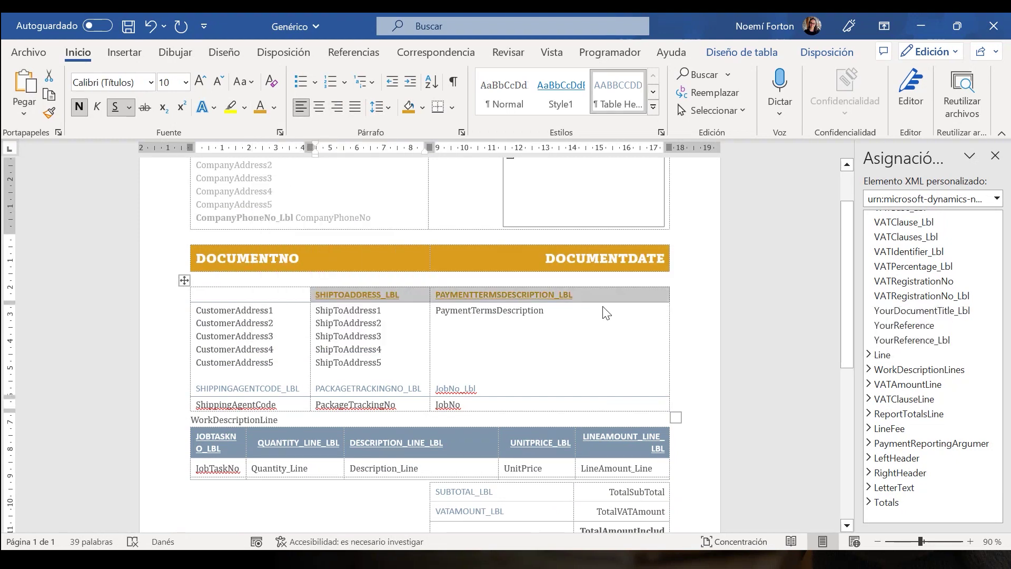
Step: Apply the banded grid table style with an orange header row to the whole invoice lines table
scroll(727, 354, down, 2)
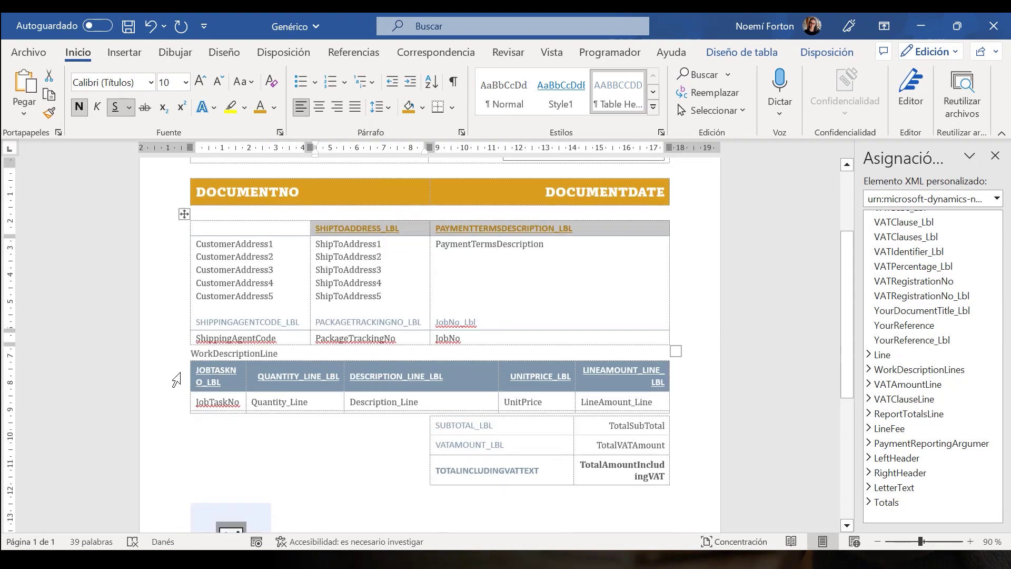
click(200, 368)
click(184, 354)
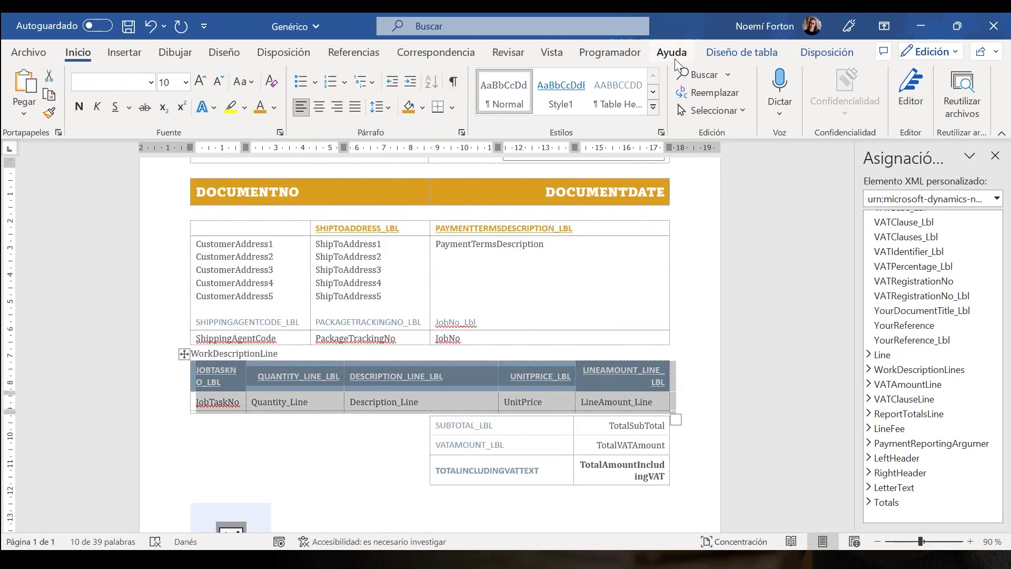
click(743, 52)
click(640, 111)
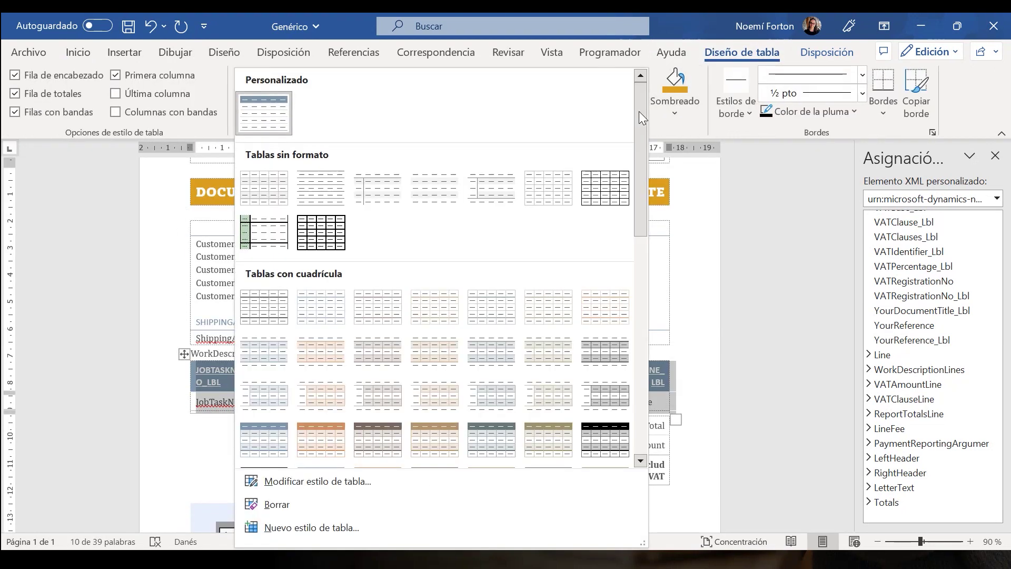
click(317, 445)
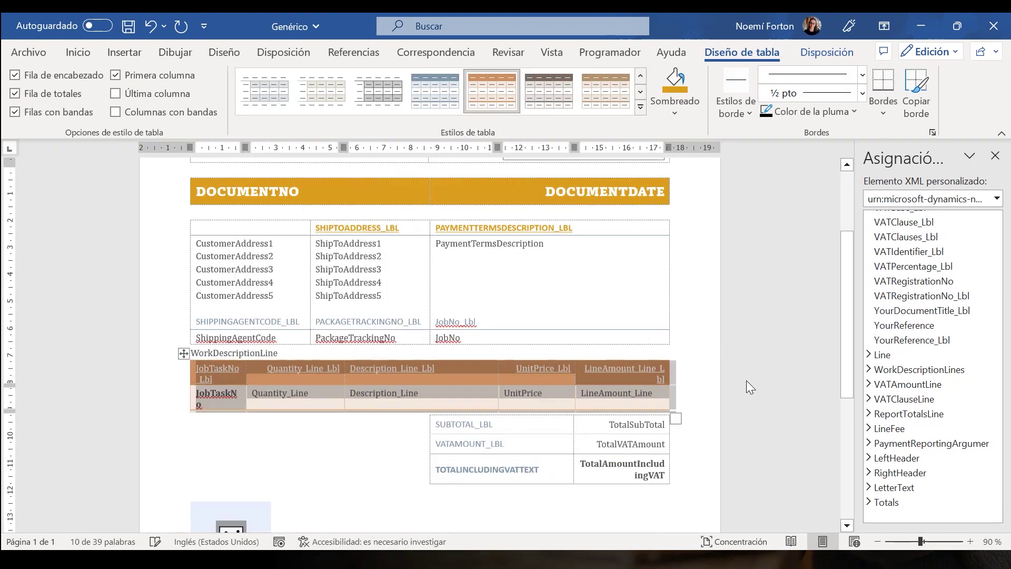
click(748, 379)
Step: Format the subtotal, VAT amount and total including VAT labels in gold at 14 pt
drag(527, 471, 482, 421)
click(86, 55)
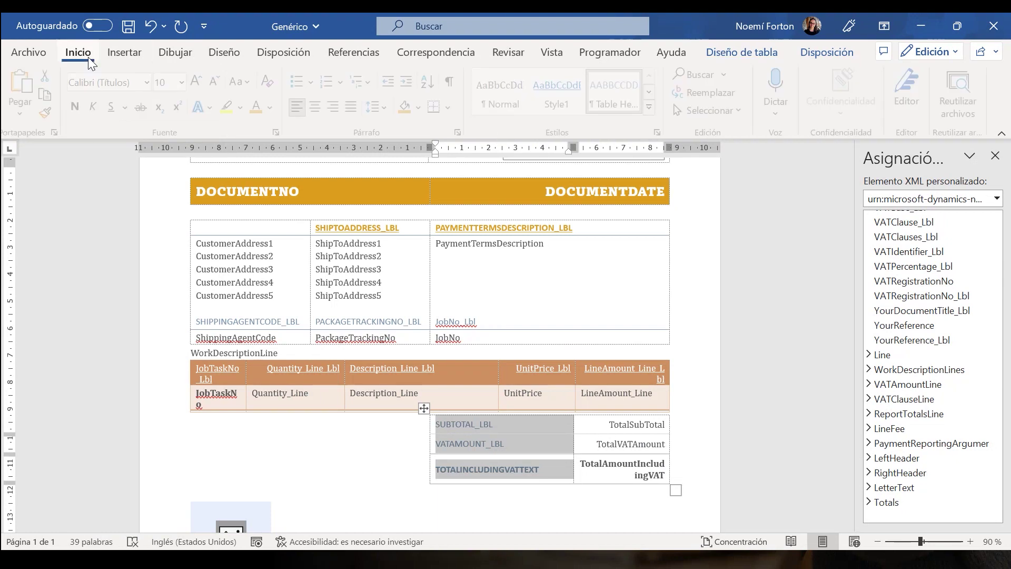
click(202, 82)
click(202, 81)
click(203, 82)
click(203, 82)
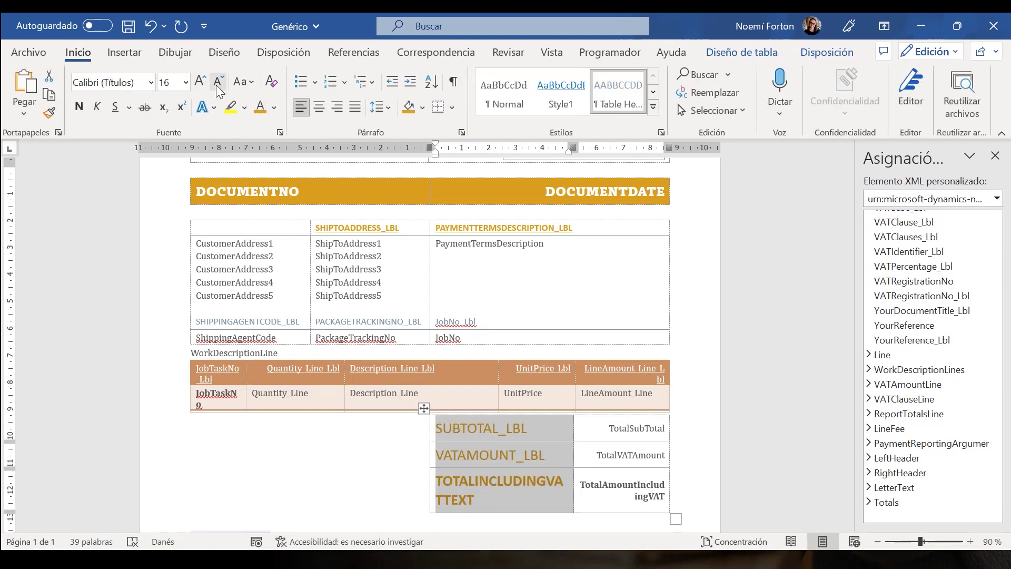
click(219, 81)
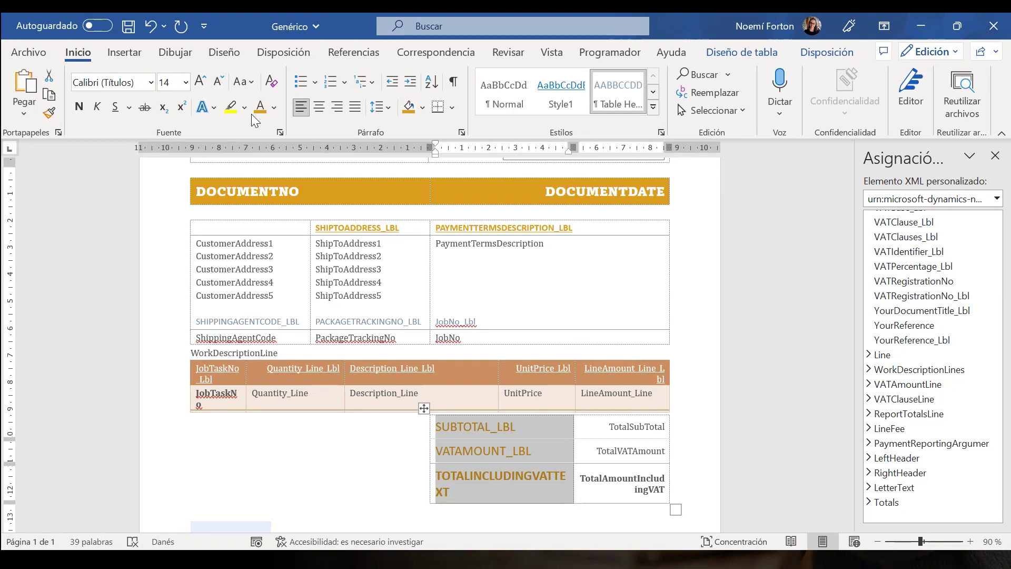
click(163, 232)
click(285, 257)
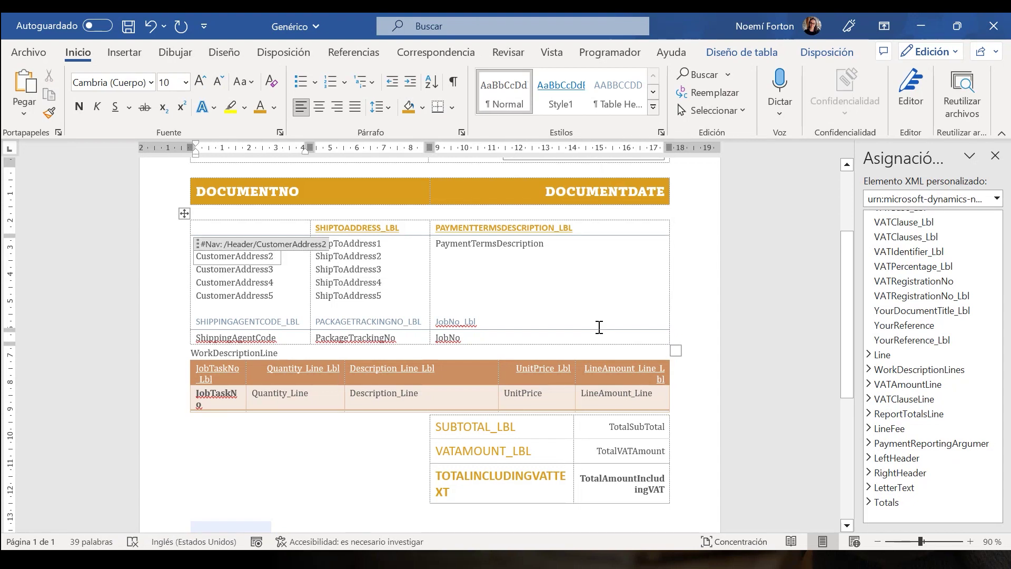
Step: Delete the JobTaskNo column from the invoice lines table
scroll(618, 346, up, 3)
scroll(619, 347, down, 6)
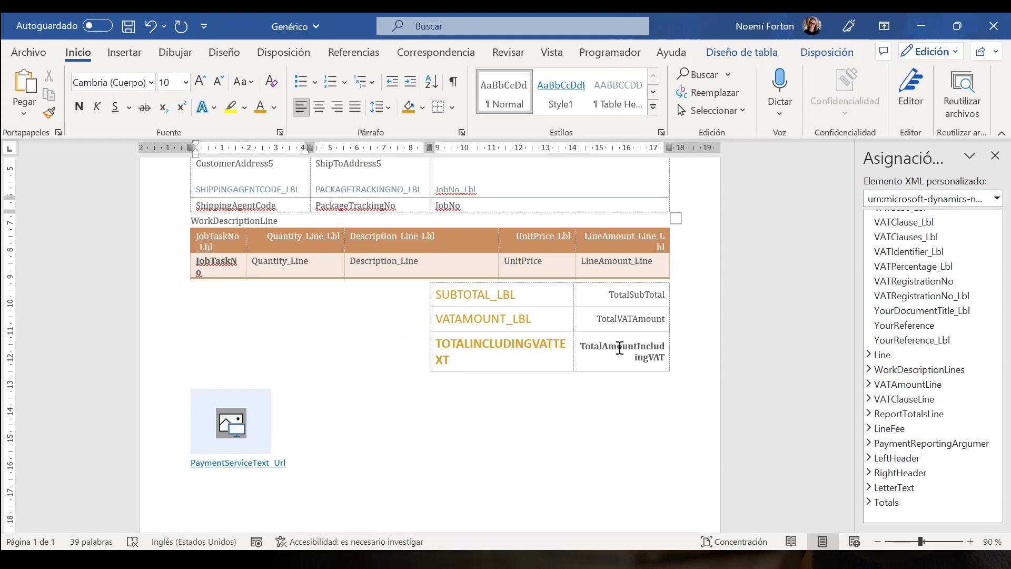
scroll(627, 347, up, 1)
click(221, 280)
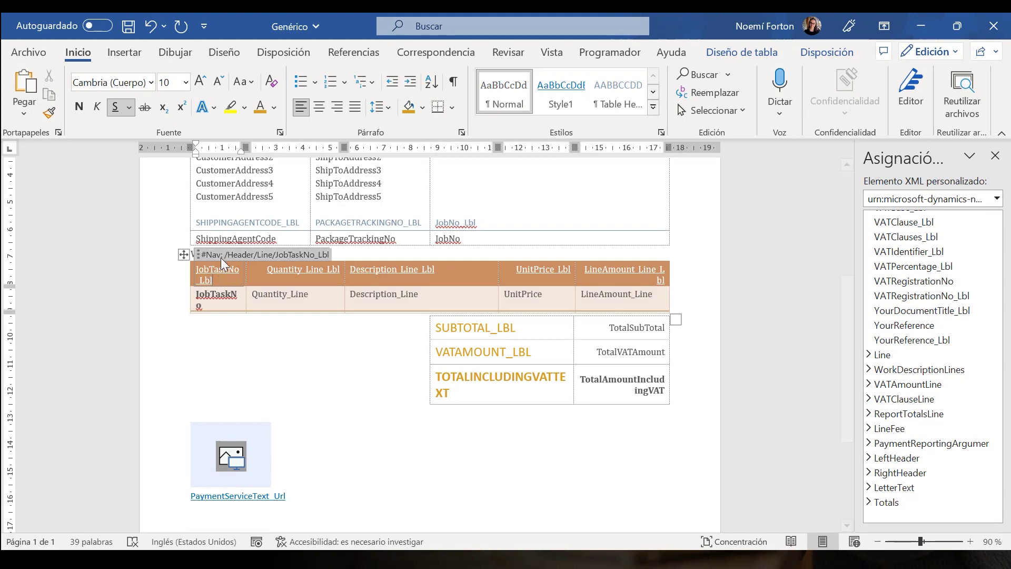
click(277, 304)
right_click(214, 270)
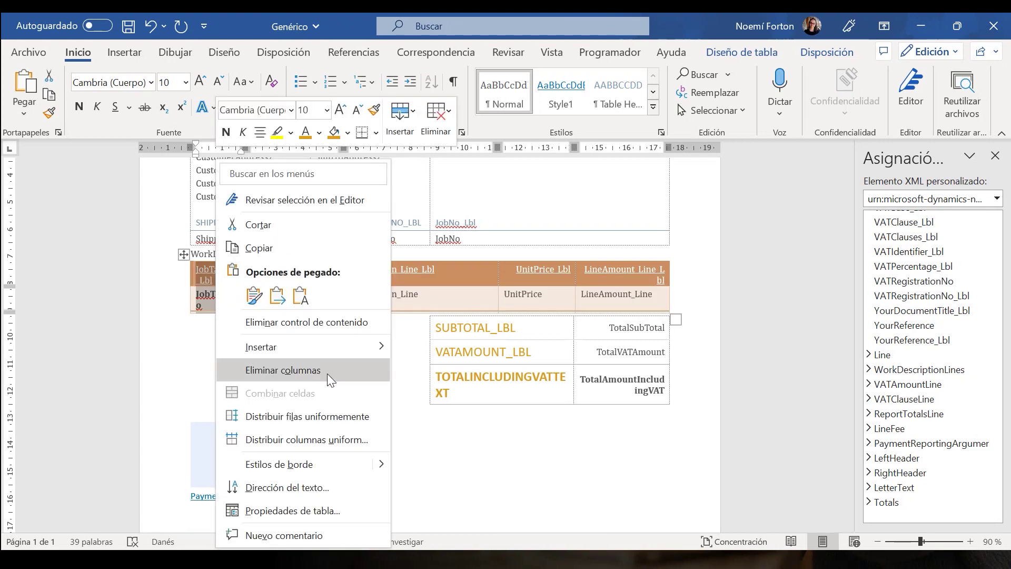
click(327, 374)
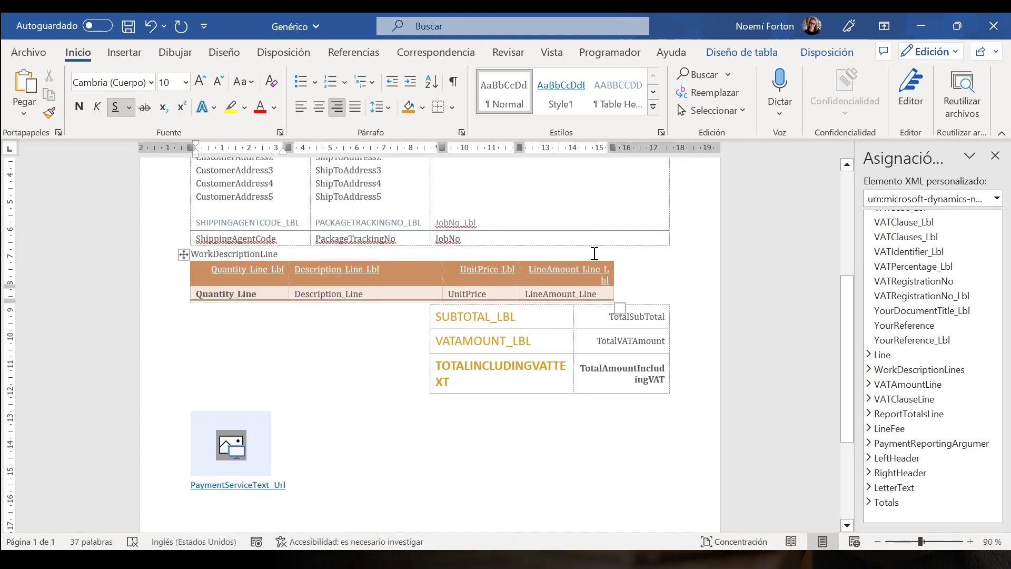
Step: Stretch the invoice lines table to the width of the tables above, then narrow the quantity column and widen the description column
drag(620, 308, 668, 322)
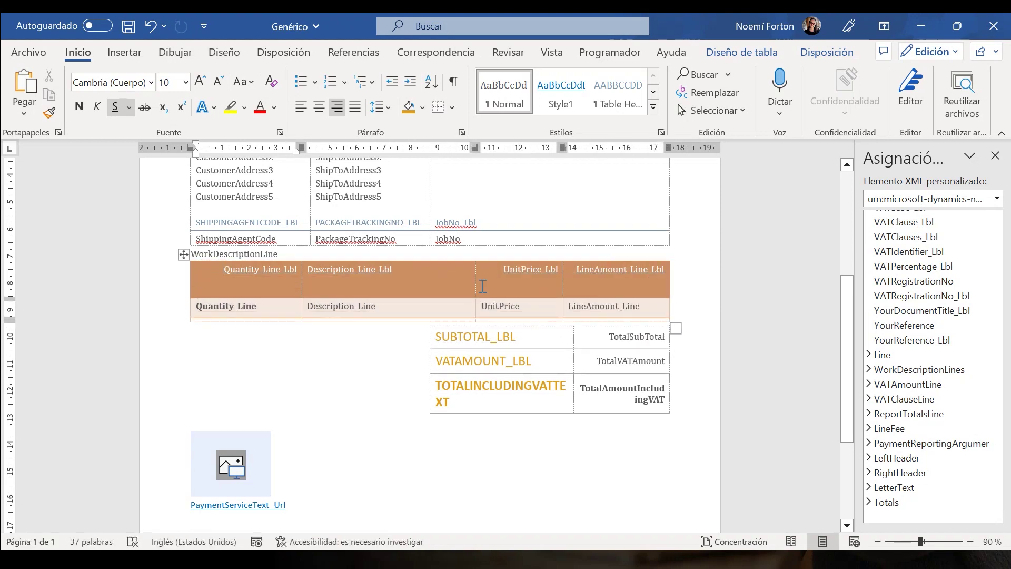
drag(301, 280, 270, 280)
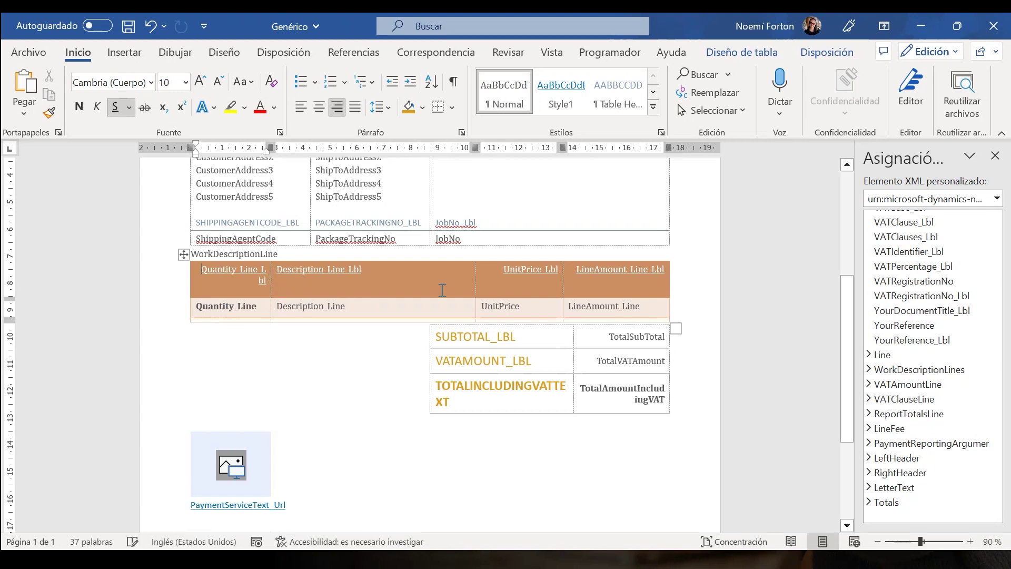
drag(475, 289, 494, 289)
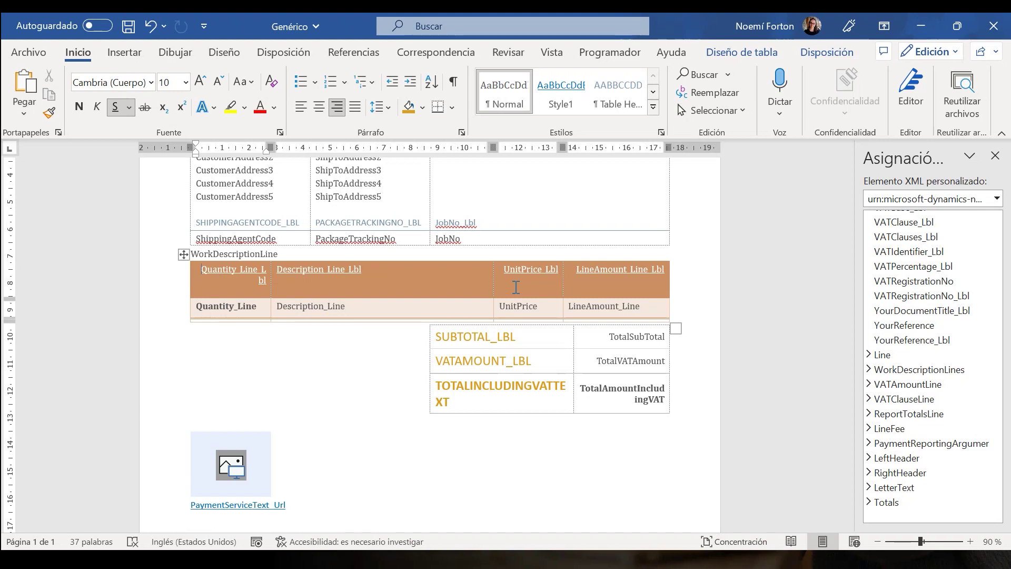
Step: Browse the XML mapping fields and inspect the mappings of the invoice lines table's column heading controls
scroll(961, 422, up, 10)
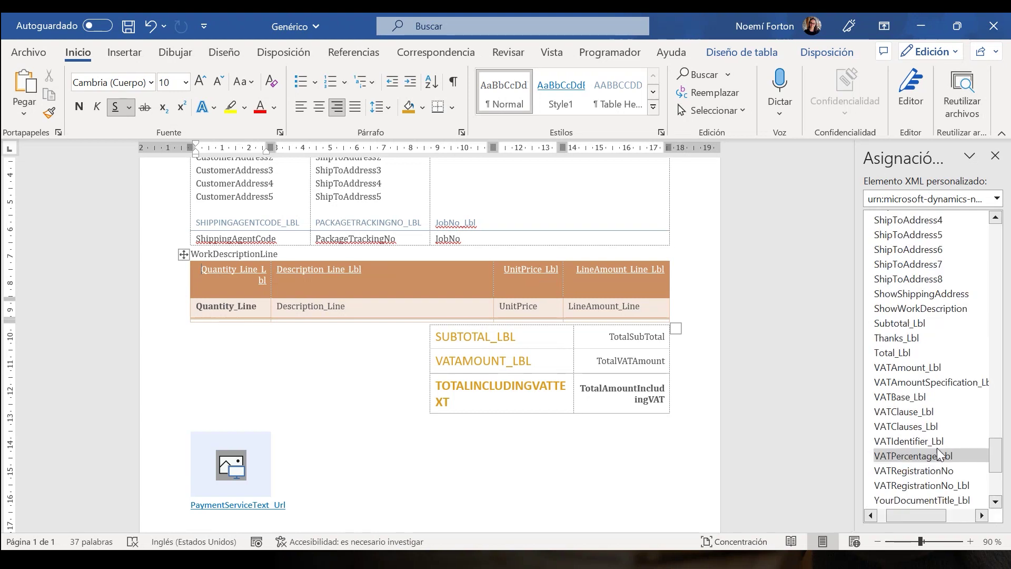
scroll(954, 395, up, 20)
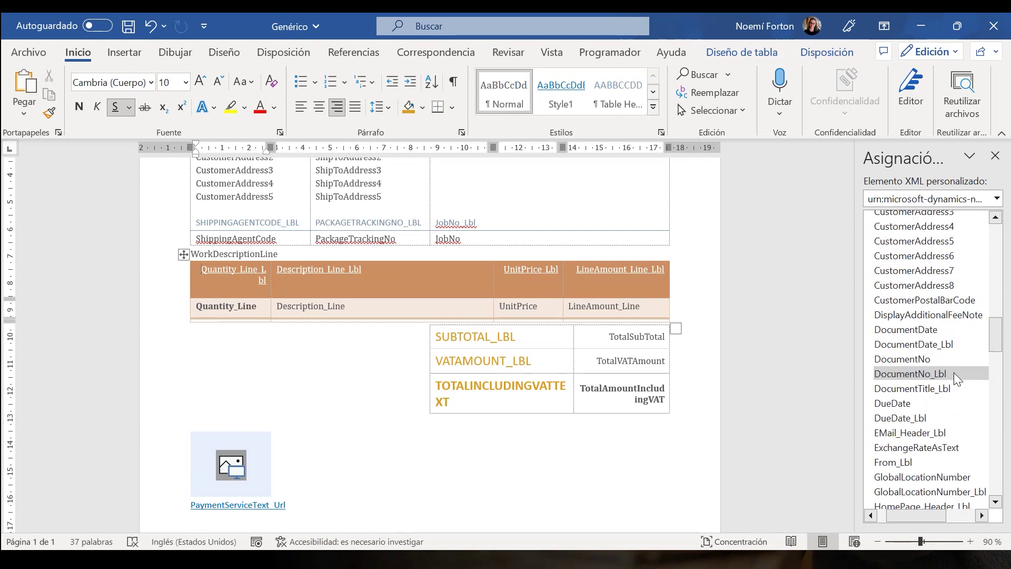
scroll(955, 379, up, 12)
scroll(969, 358, up, 3)
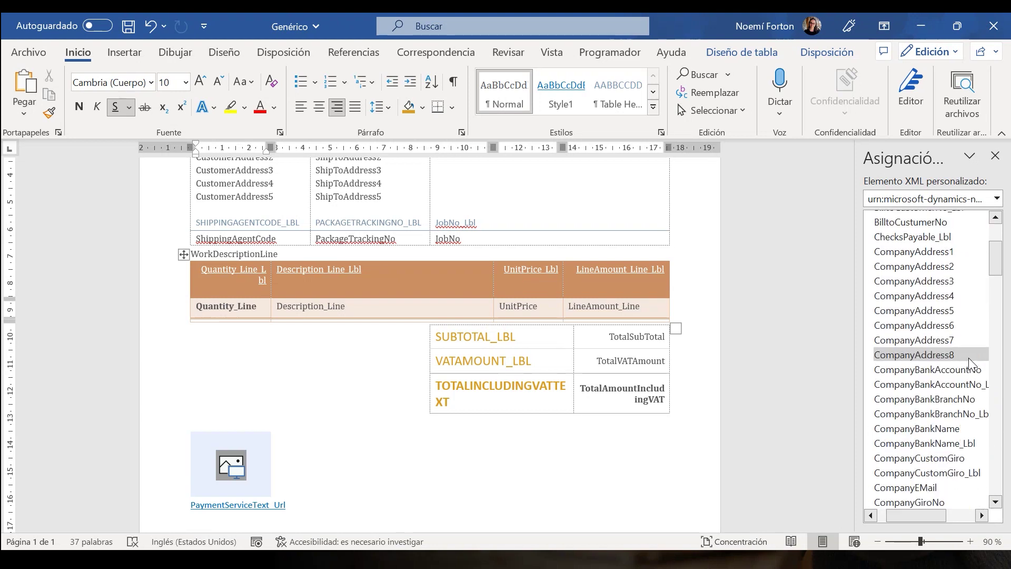
scroll(971, 364, down, 1)
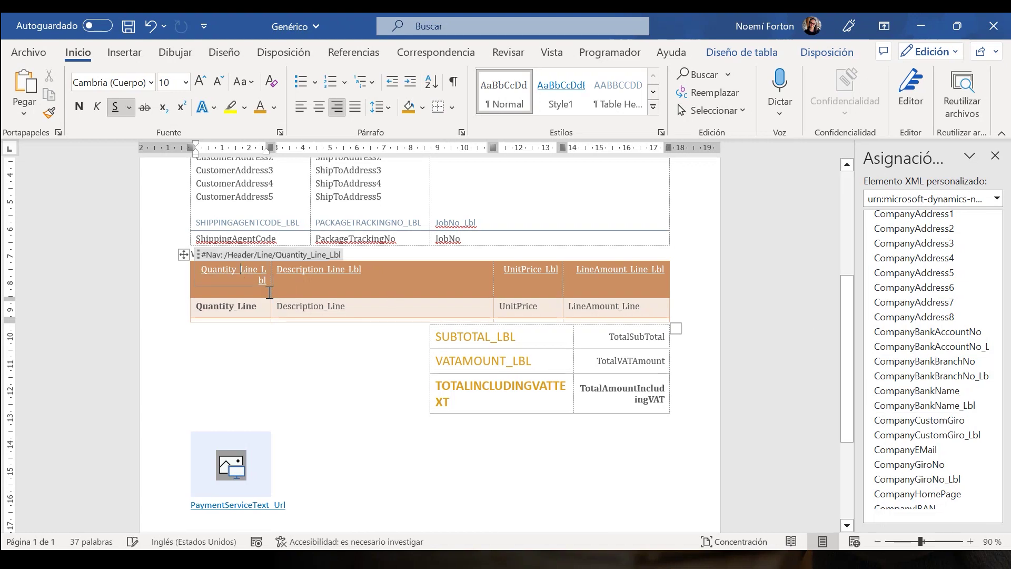
click(319, 270)
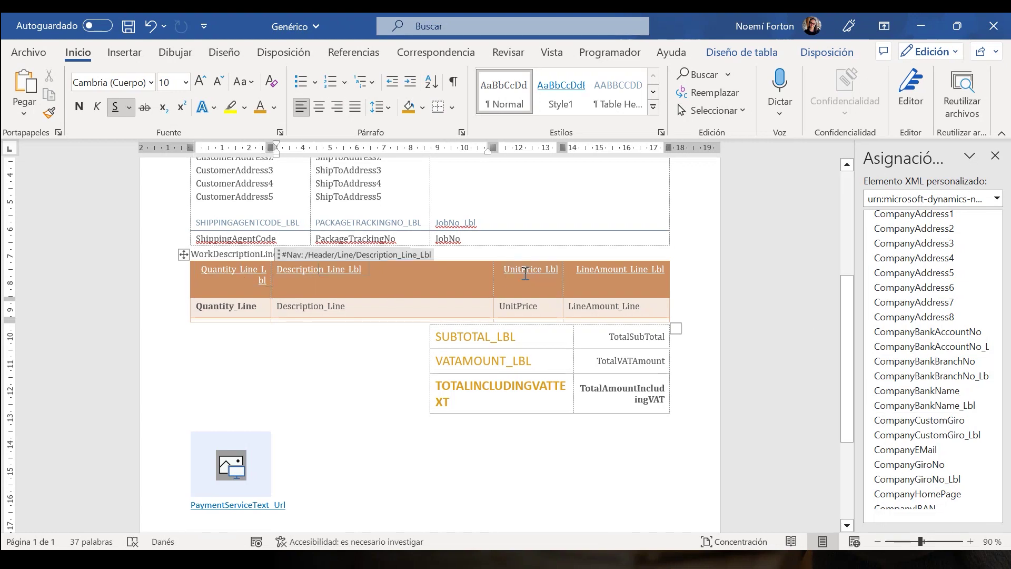
click(640, 270)
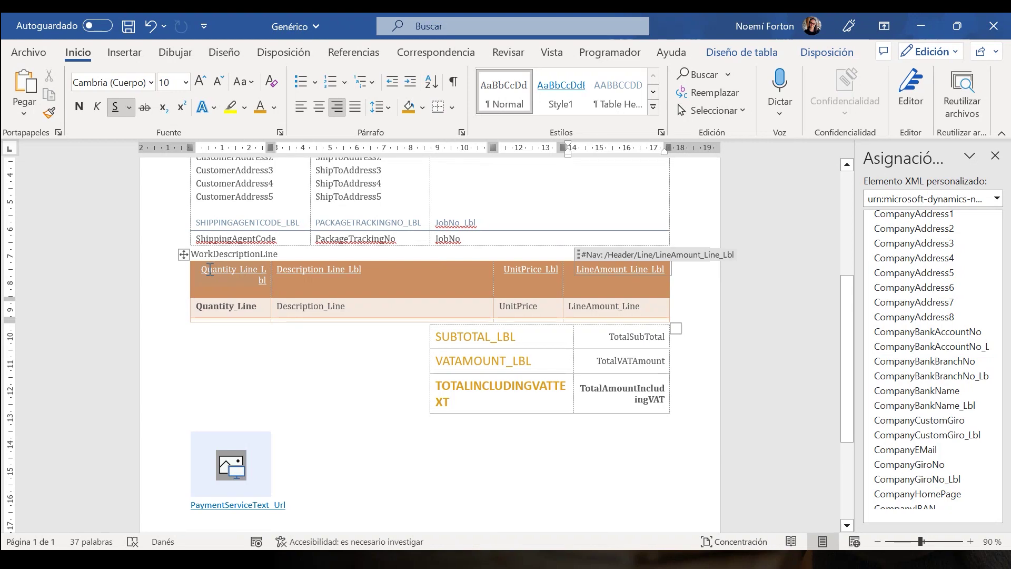
click(242, 270)
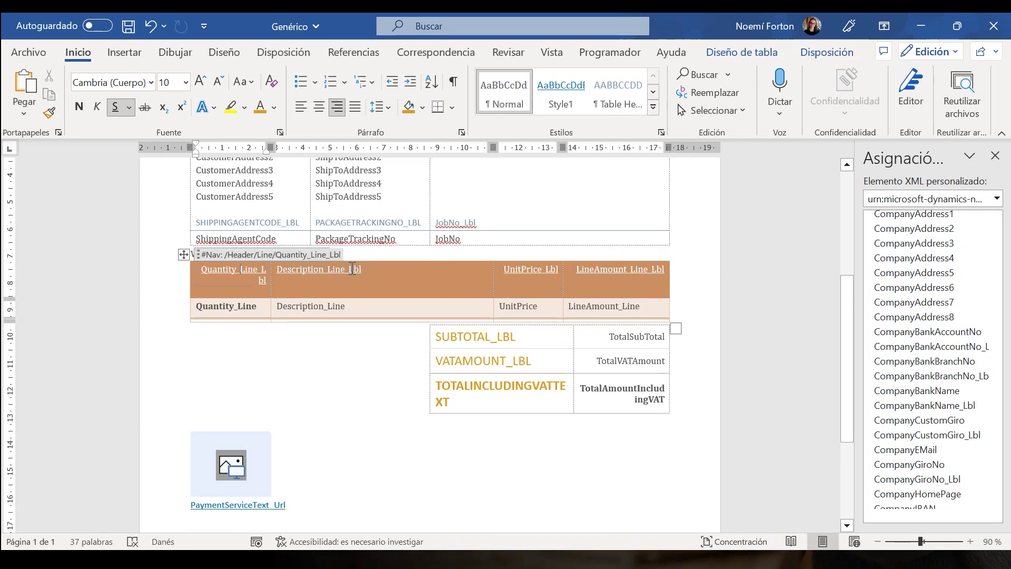
click(339, 269)
click(527, 270)
click(612, 270)
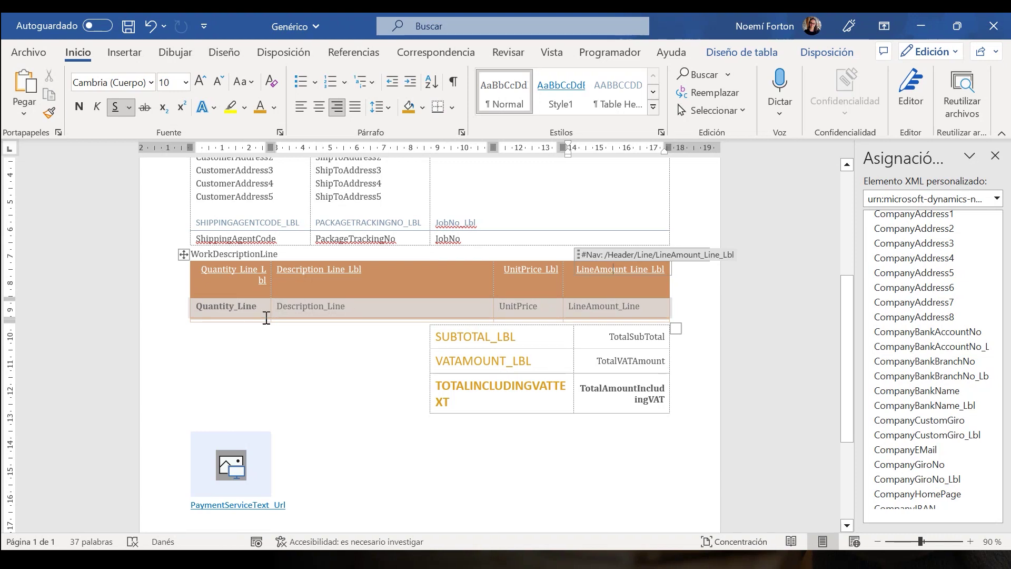
Step: Inspect the mappings of the Quantity_Line, Description_Line and LineAmount_Line controls in the repeating row
click(237, 306)
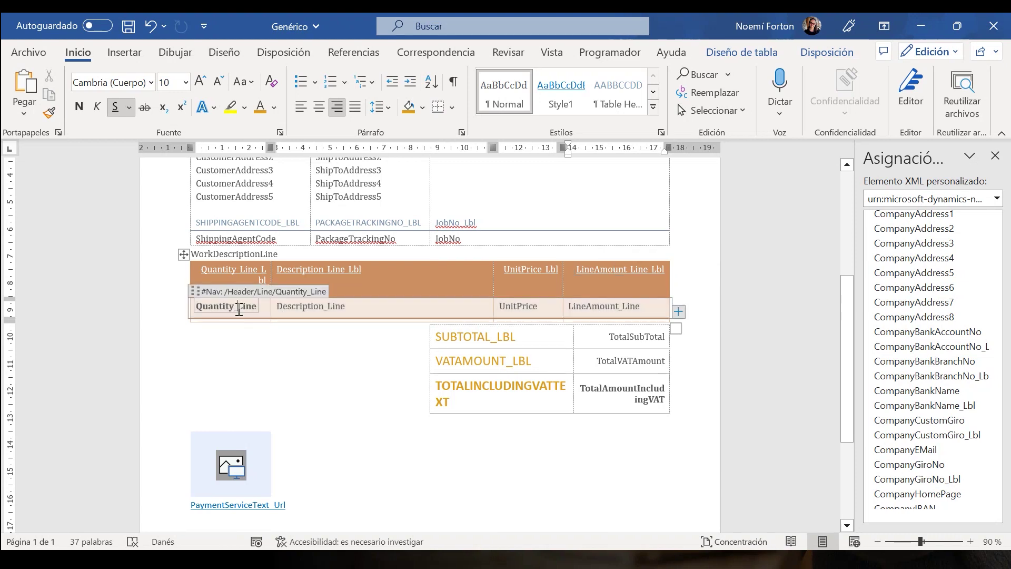
click(337, 306)
click(606, 307)
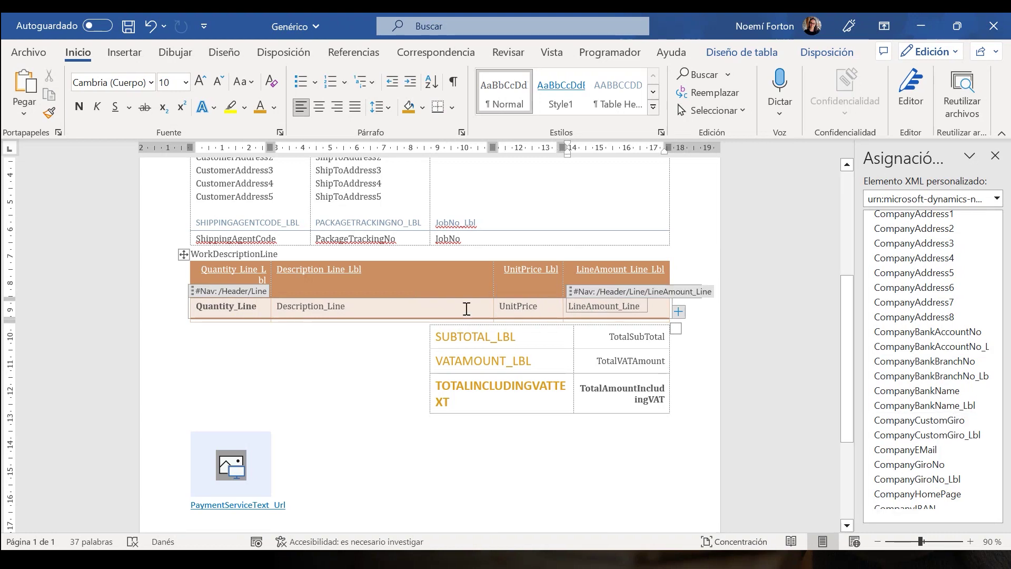
click(237, 308)
click(315, 306)
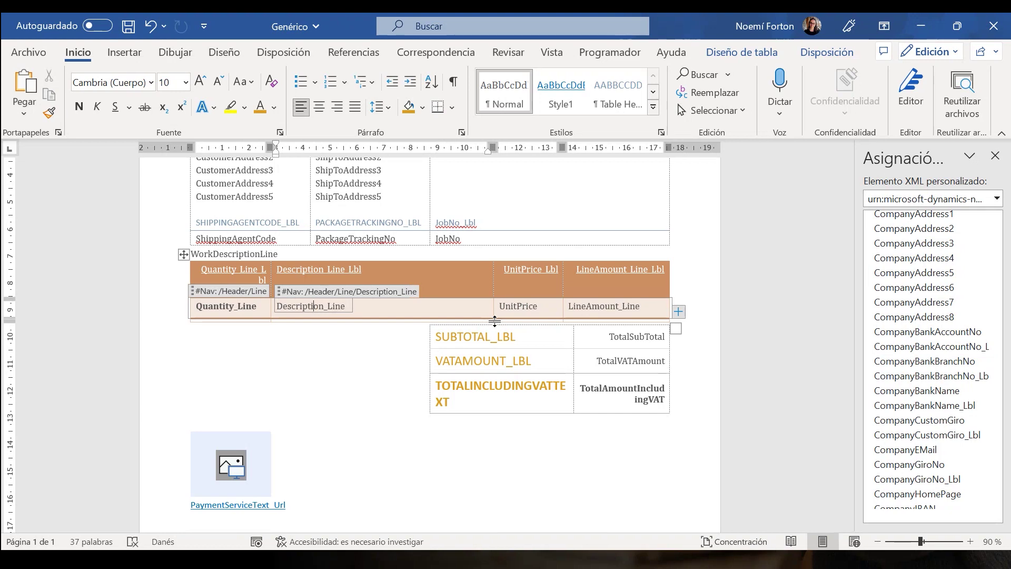
Step: Insert the PaymentReference_Lbl field as a plain text content control on the empty line below PaymentTermsDescription
scroll(495, 321, up, 2)
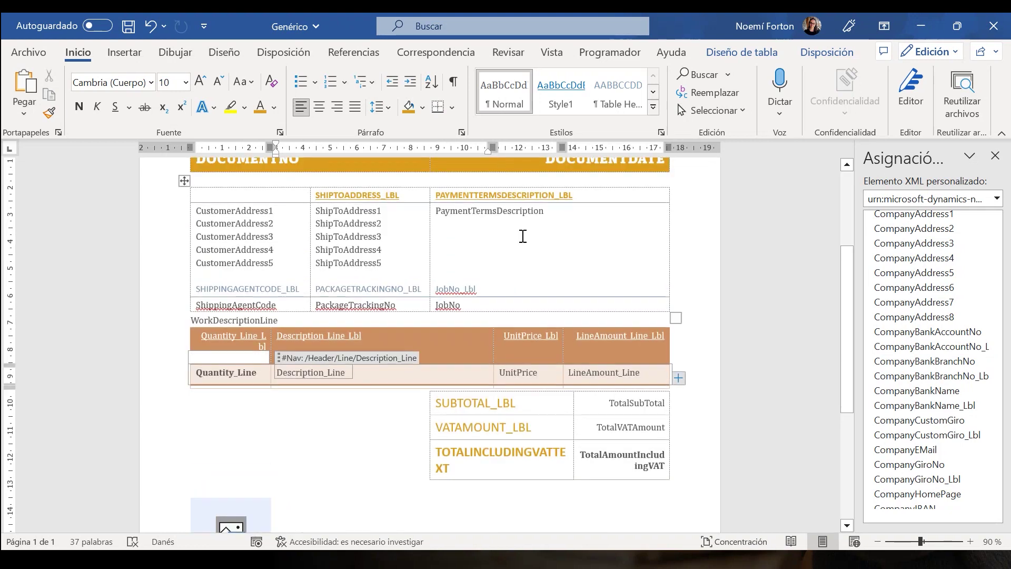
click(529, 236)
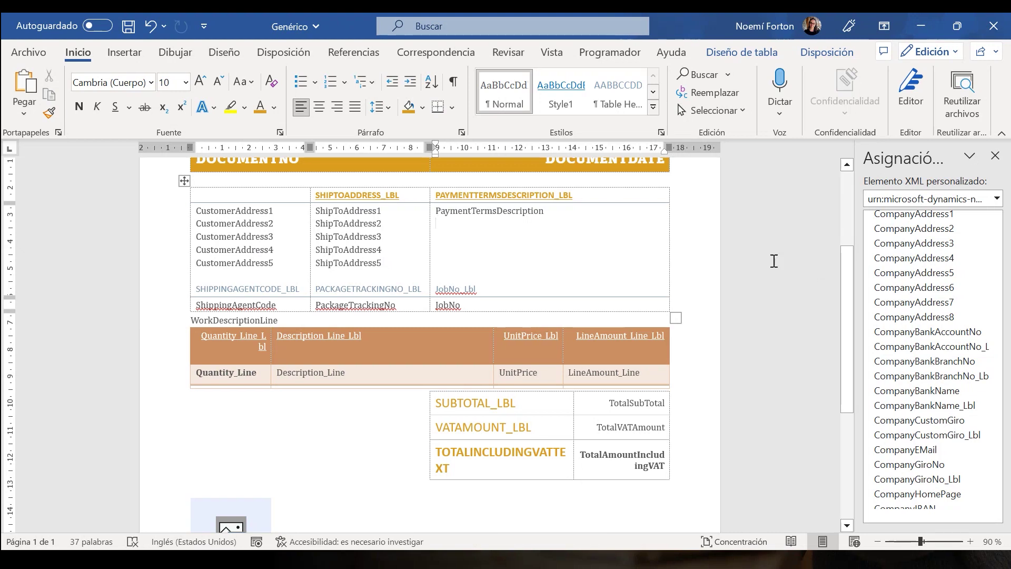
scroll(976, 414, down, 9)
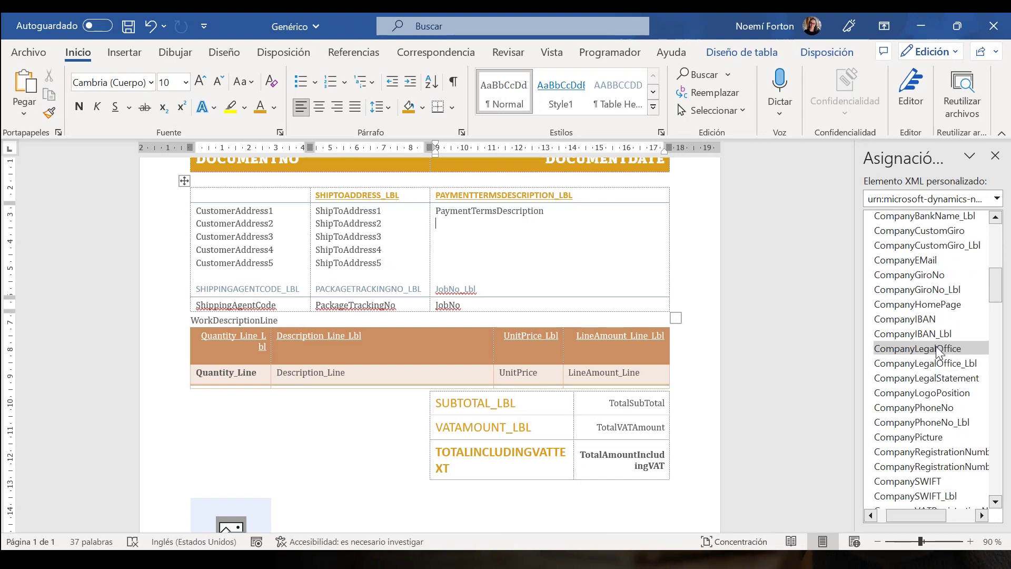
scroll(937, 351, down, 5)
scroll(936, 350, down, 3)
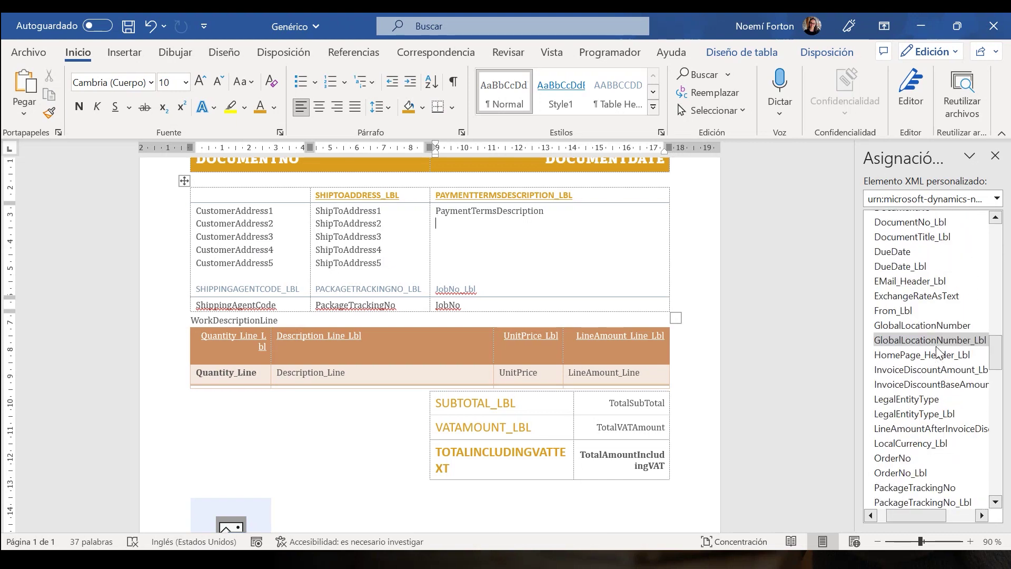
scroll(936, 350, down, 2)
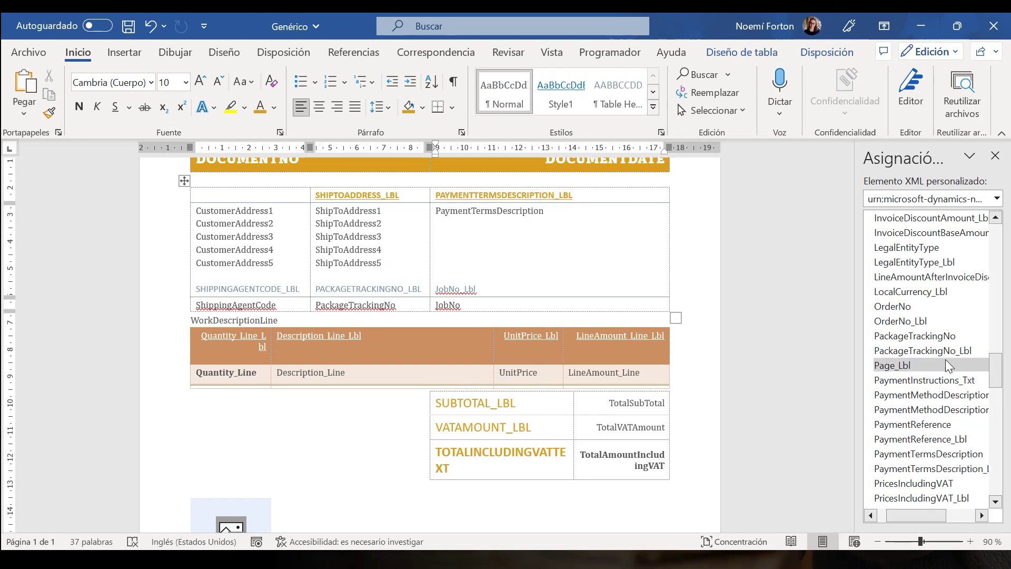
right_click(936, 444)
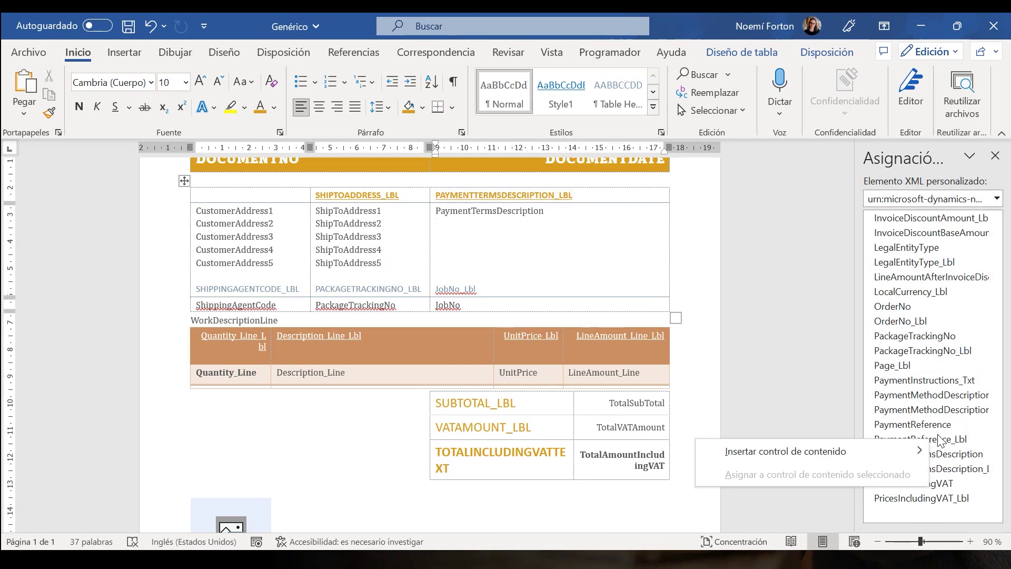
click(949, 442)
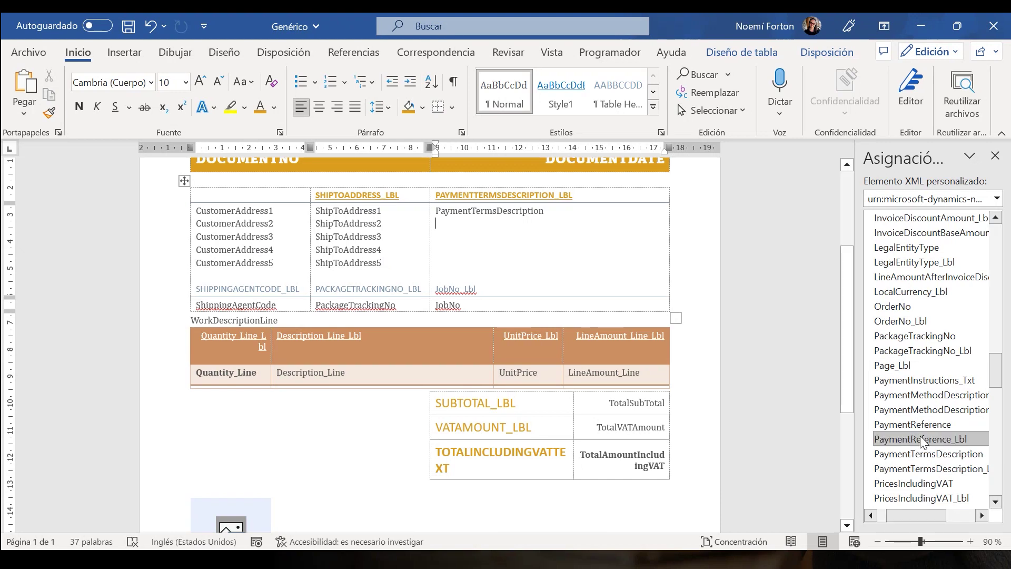
right_click(902, 439)
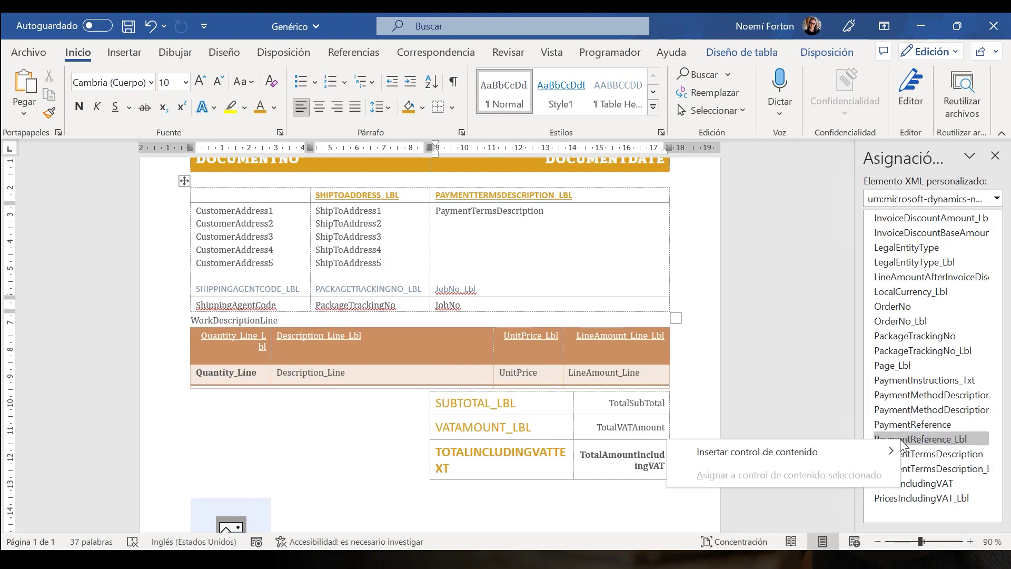
mouse_move(868, 453)
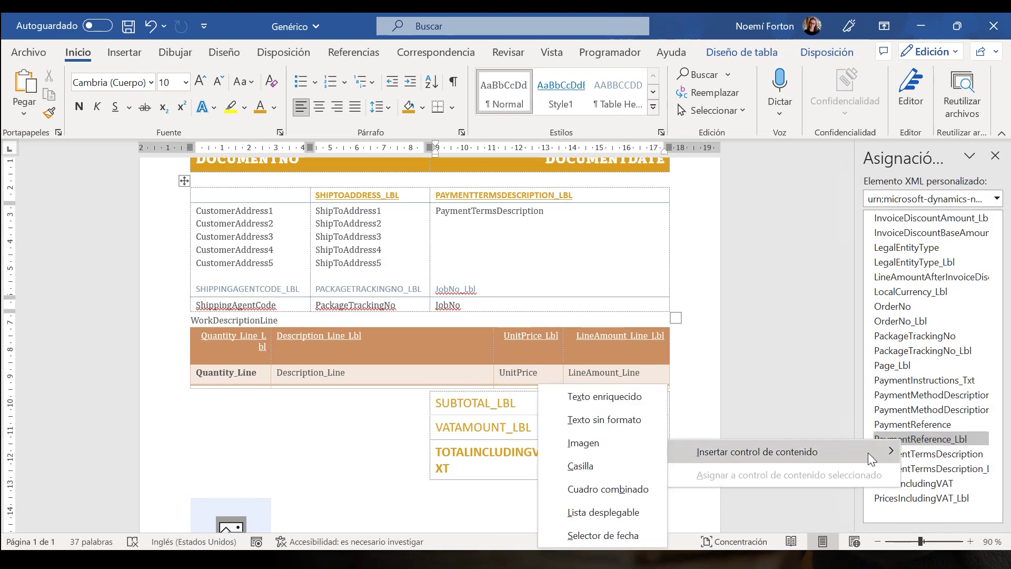
click(602, 419)
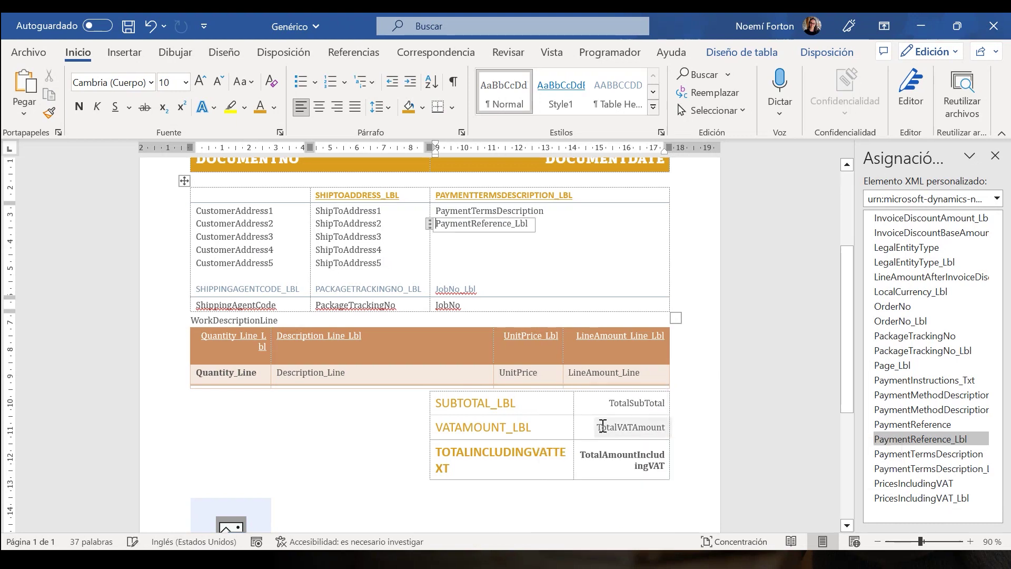
Step: Format the PaymentReference_Lbl control's text in gold and bold
click(562, 212)
drag(558, 225, 509, 227)
click(599, 273)
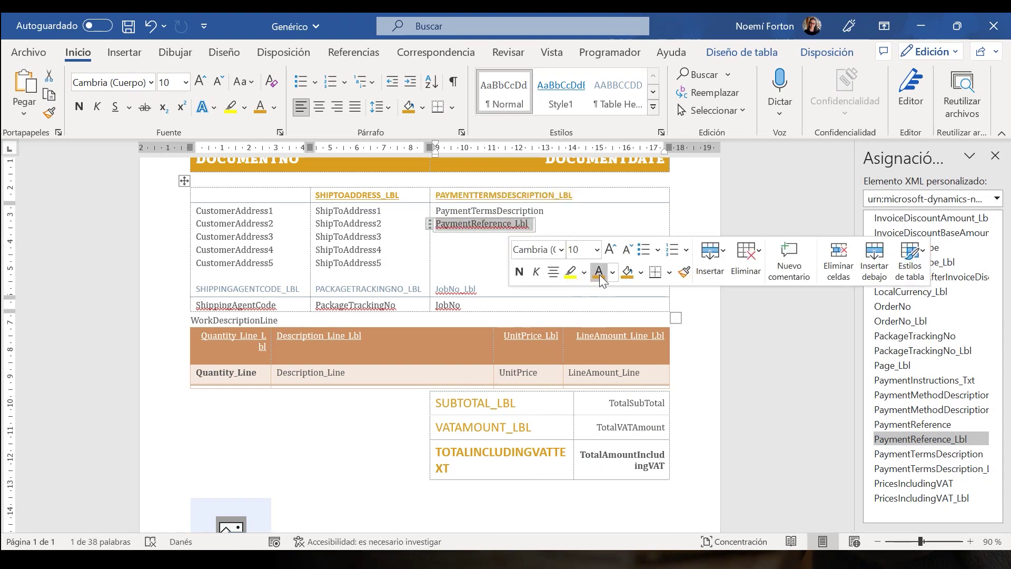
click(521, 271)
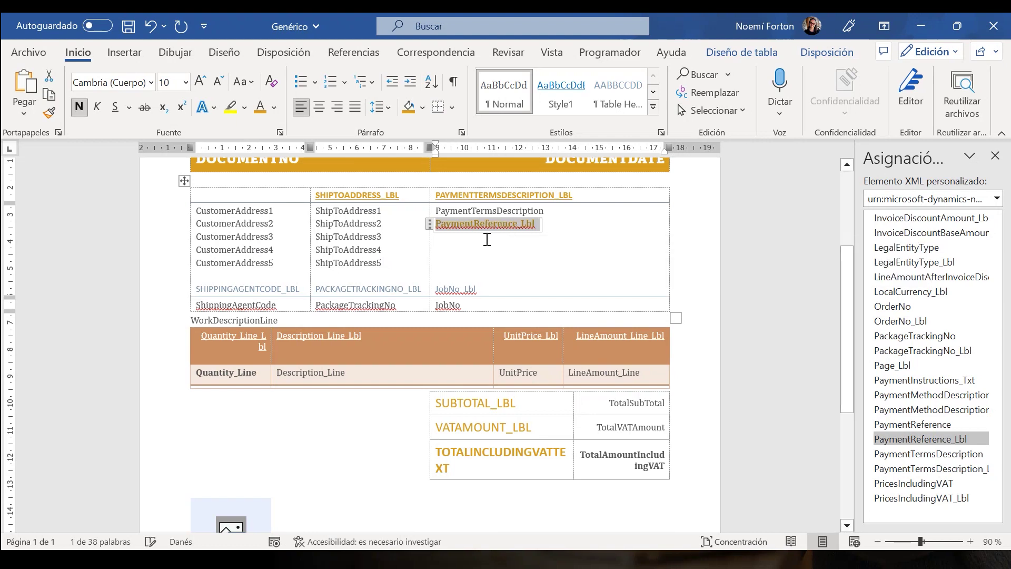
Step: Insert the PaymentReference field as a plain text content control on the line below PaymentReference_Lbl
click(485, 237)
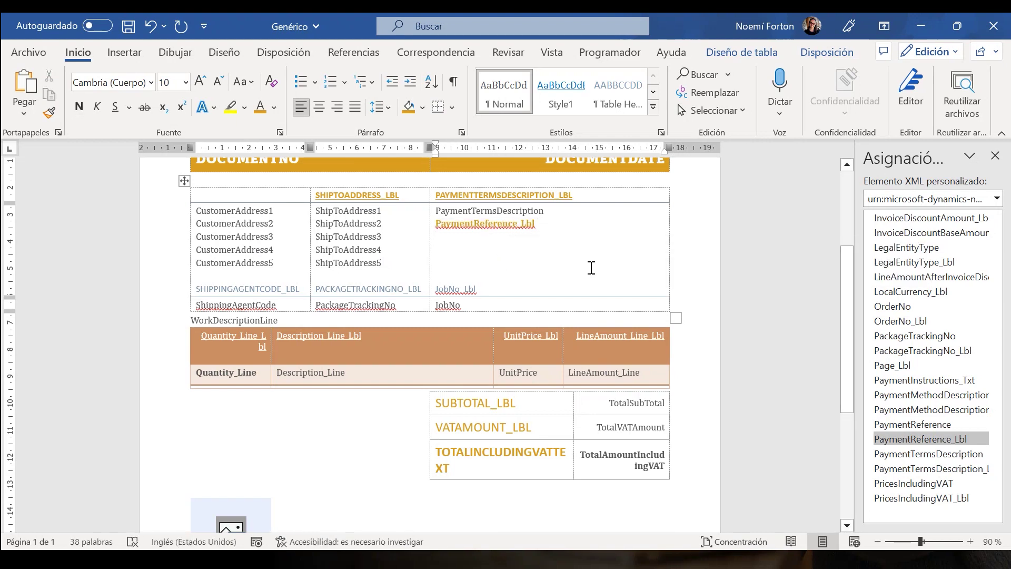
right_click(959, 439)
right_click(930, 424)
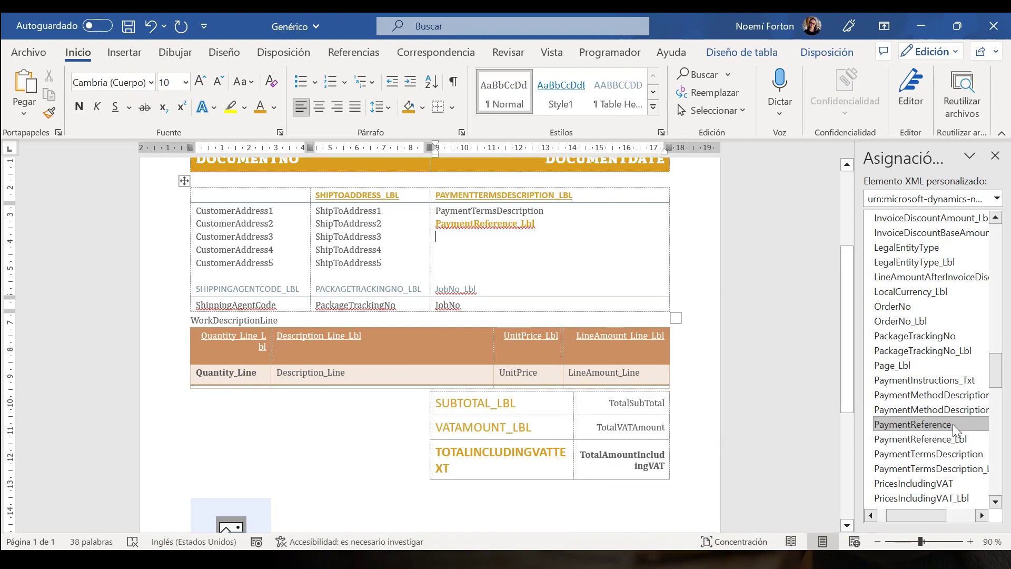
mouse_move(904, 431)
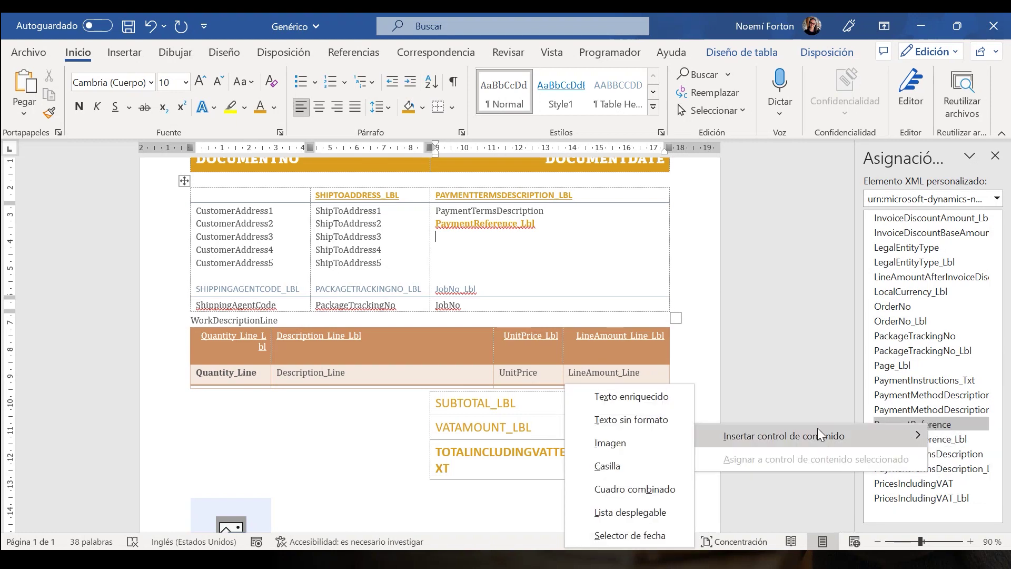
click(658, 422)
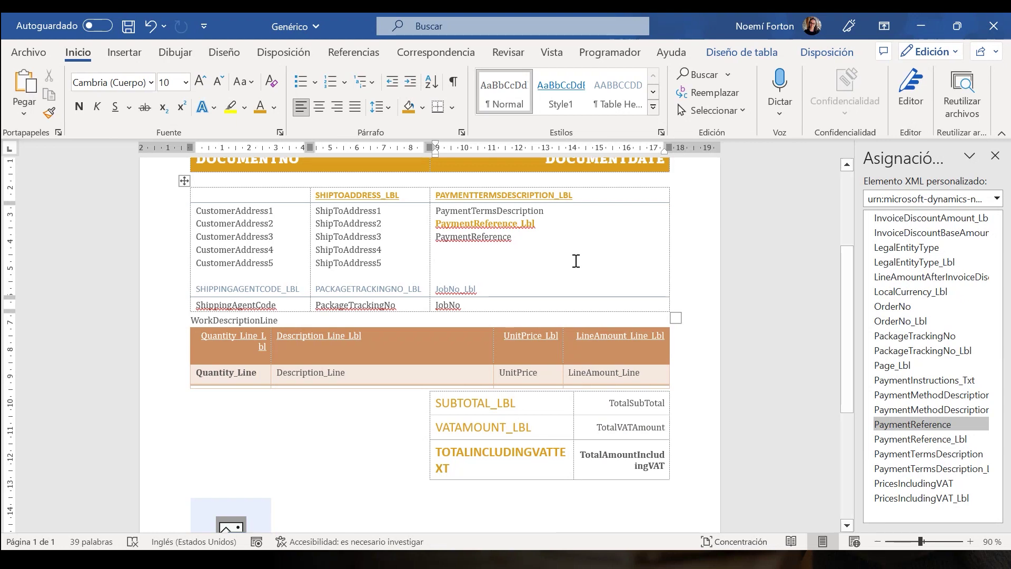
Step: Map the existing ShipToAddress4 content control to the ShipmentDate_Lbl field
click(348, 265)
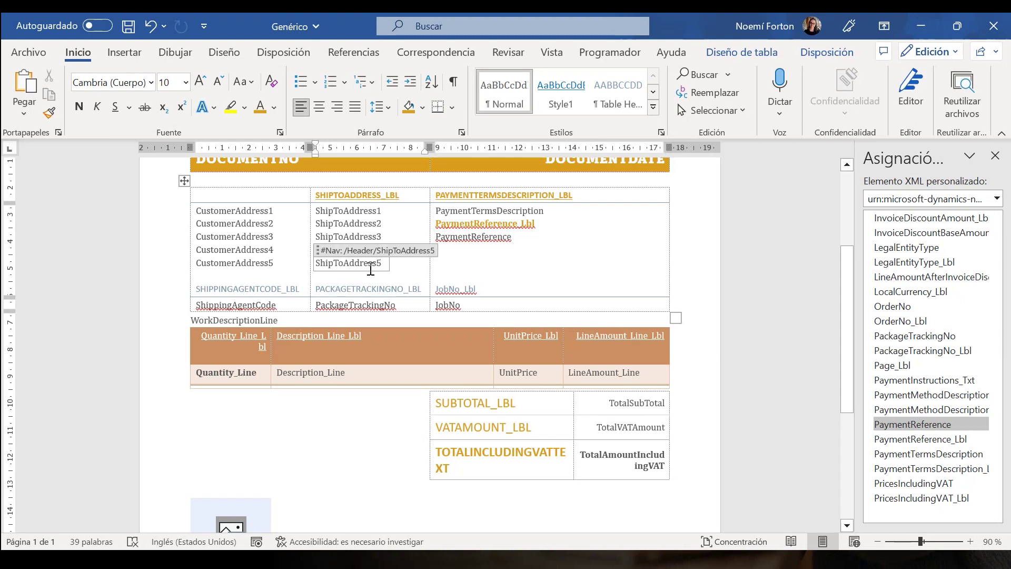
scroll(929, 469, down, 3)
scroll(930, 470, down, 5)
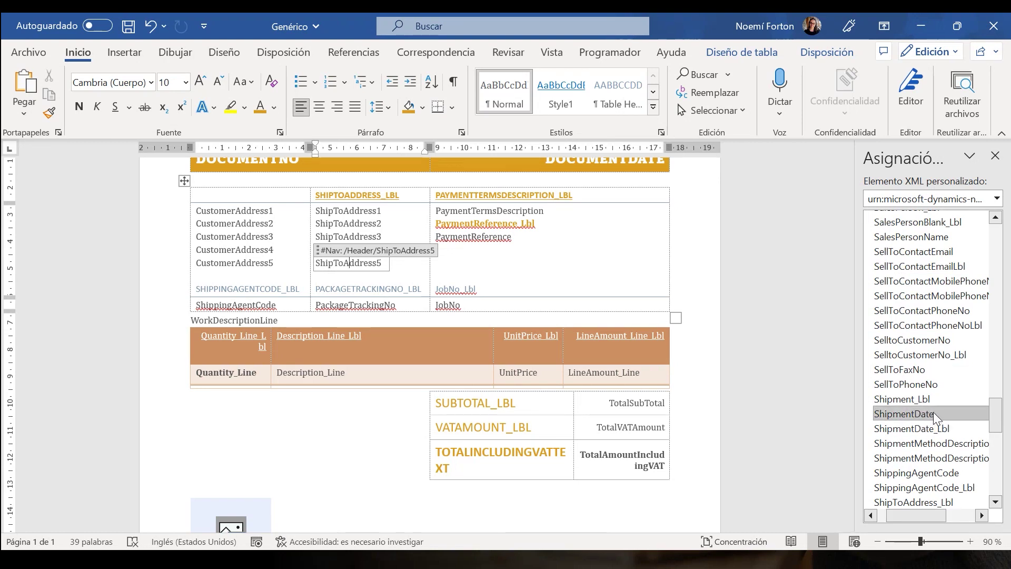
click(355, 250)
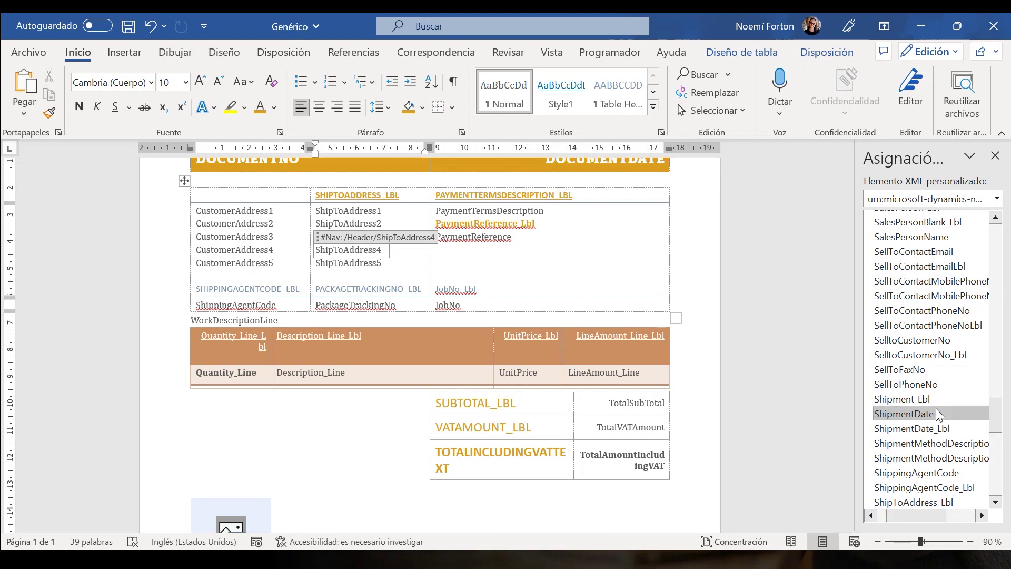
right_click(932, 429)
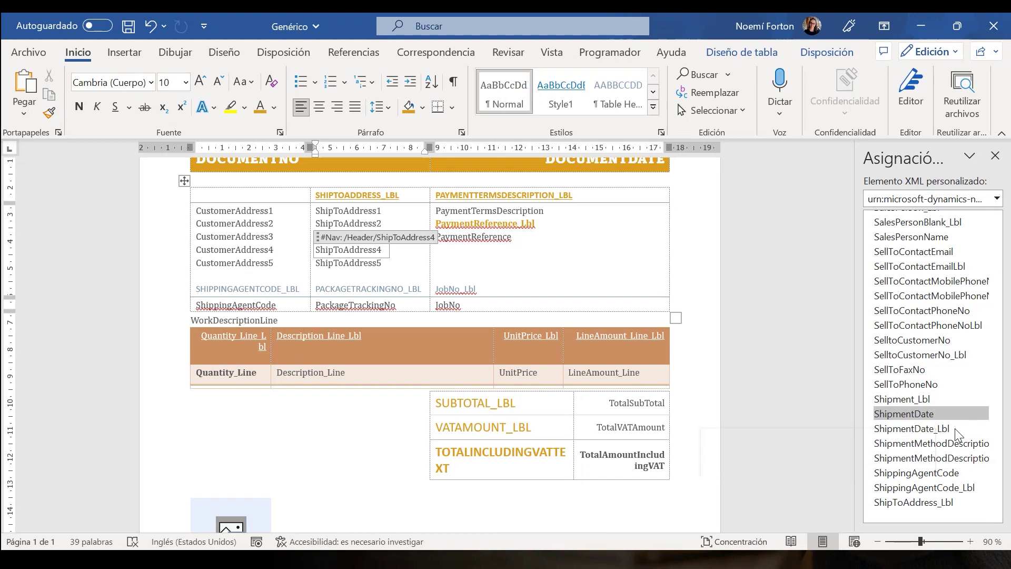
key(Escape)
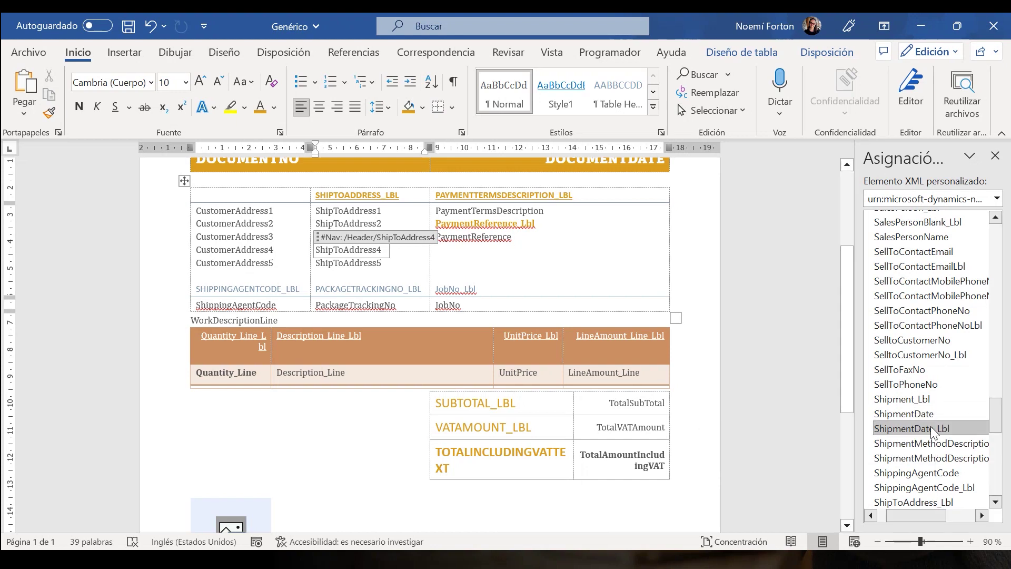
right_click(931, 428)
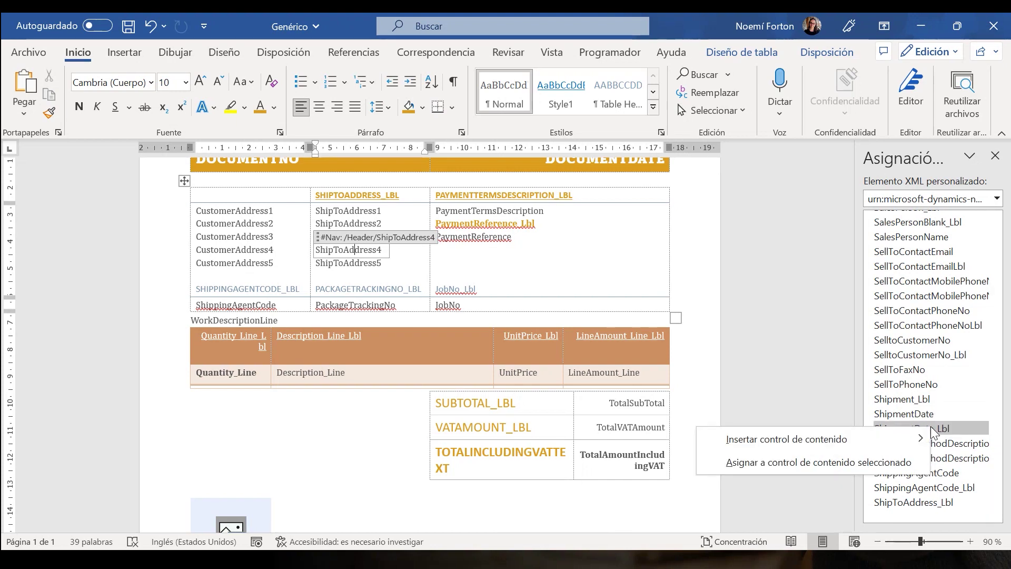
click(890, 462)
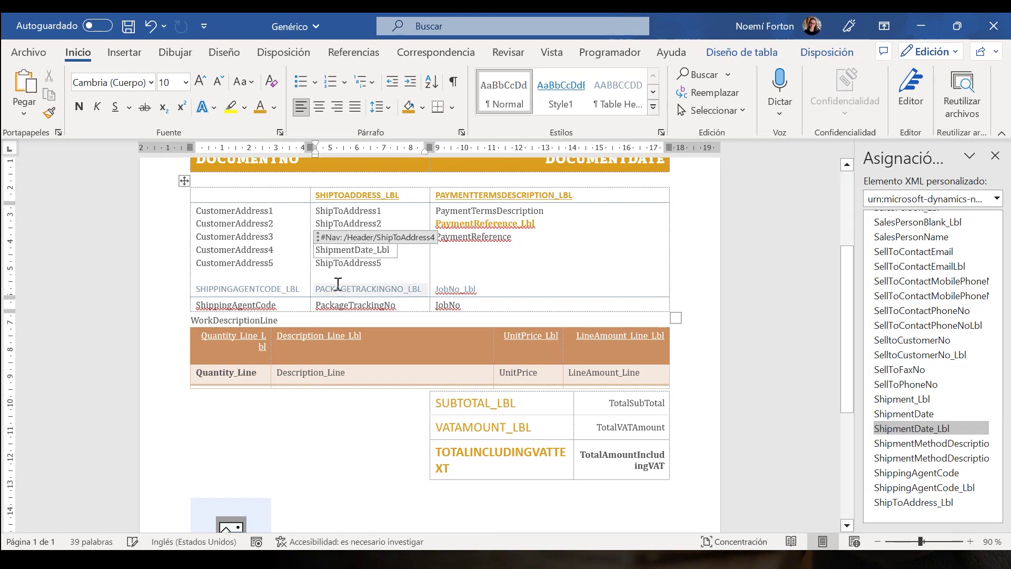
Step: Map the existing ShipToAddress5 content control to the ShipmentDate field
click(359, 263)
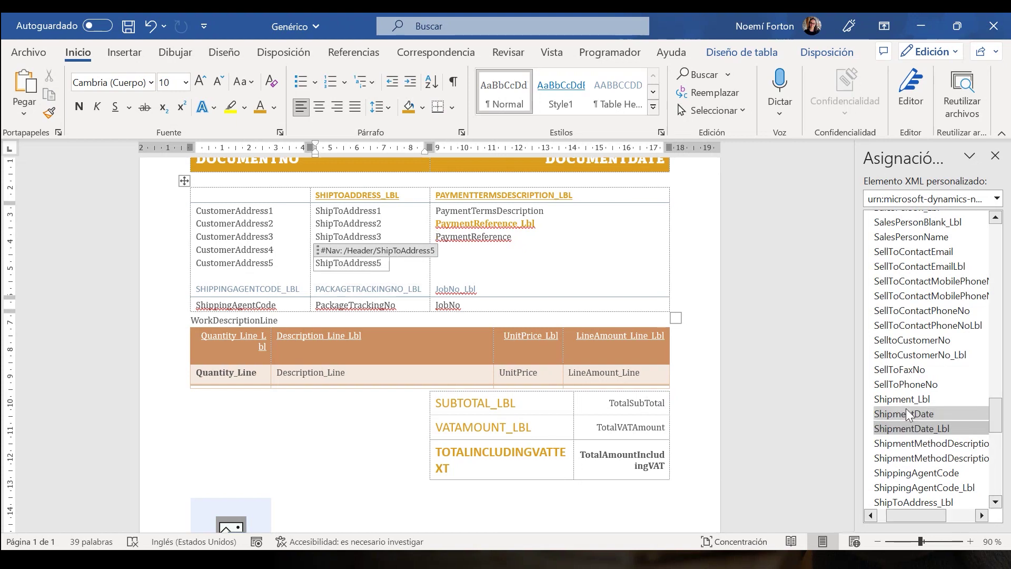
right_click(928, 415)
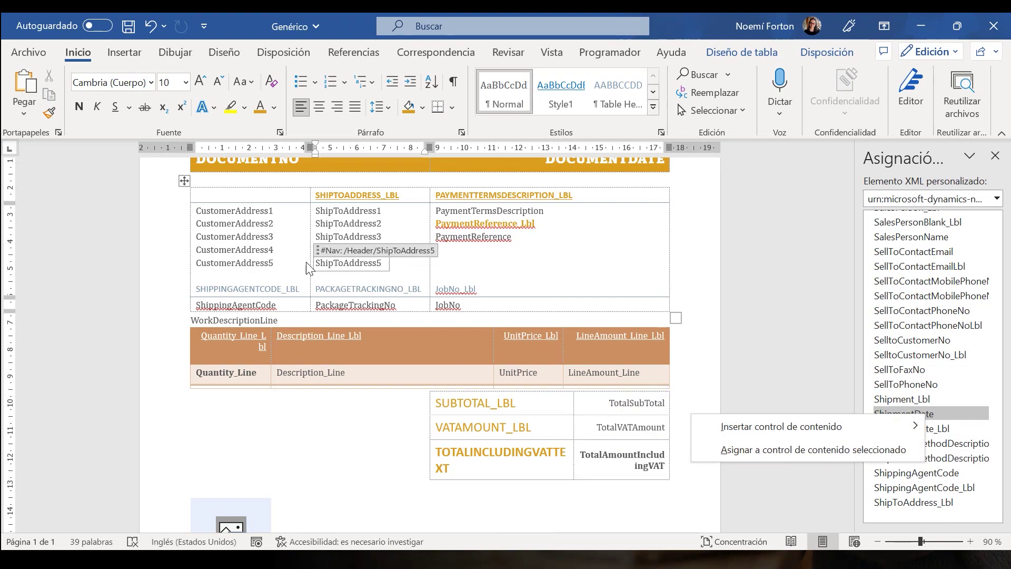
click(723, 450)
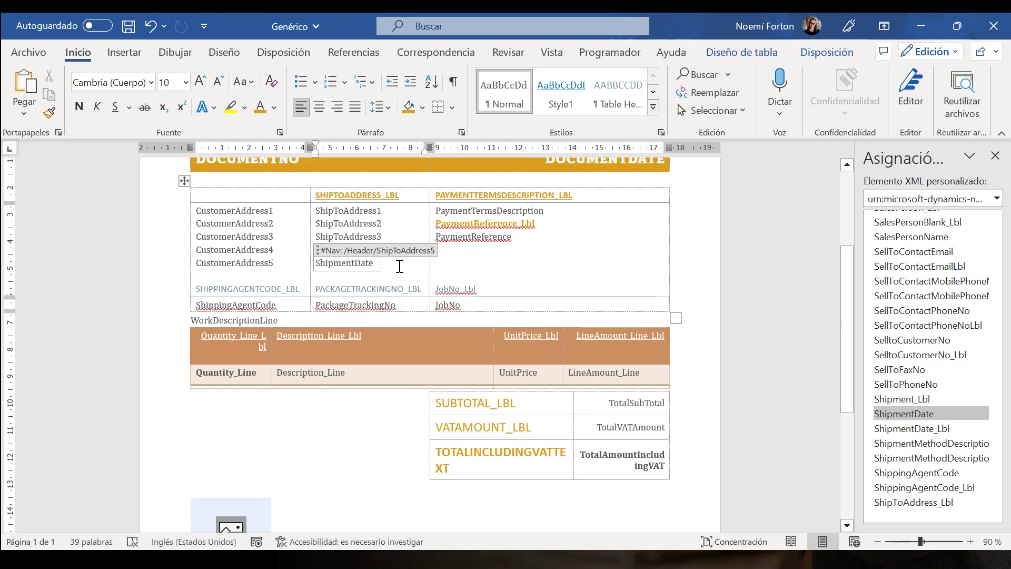
click(375, 223)
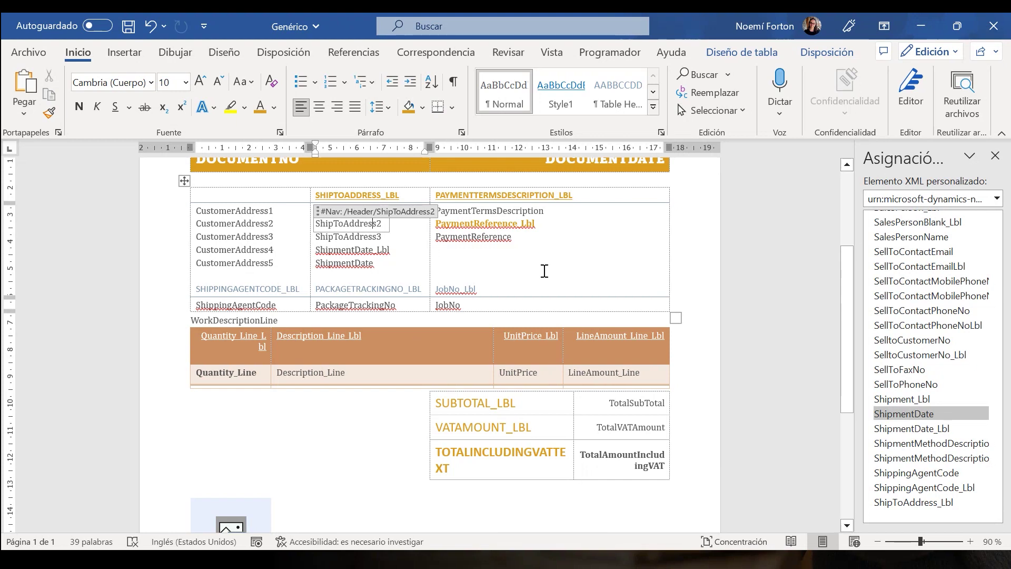
click(520, 251)
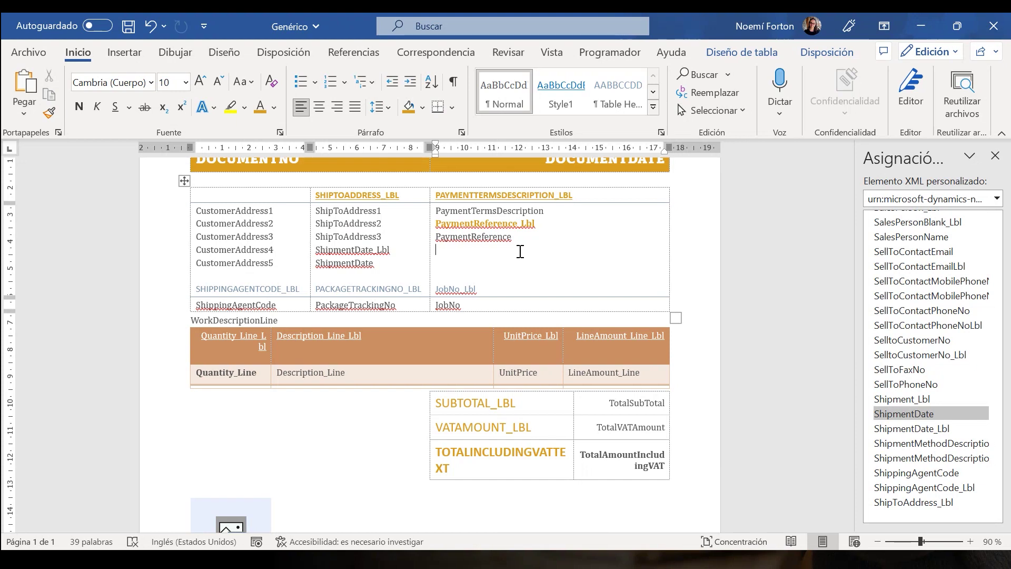
scroll(520, 251, down, 5)
double_click(267, 492)
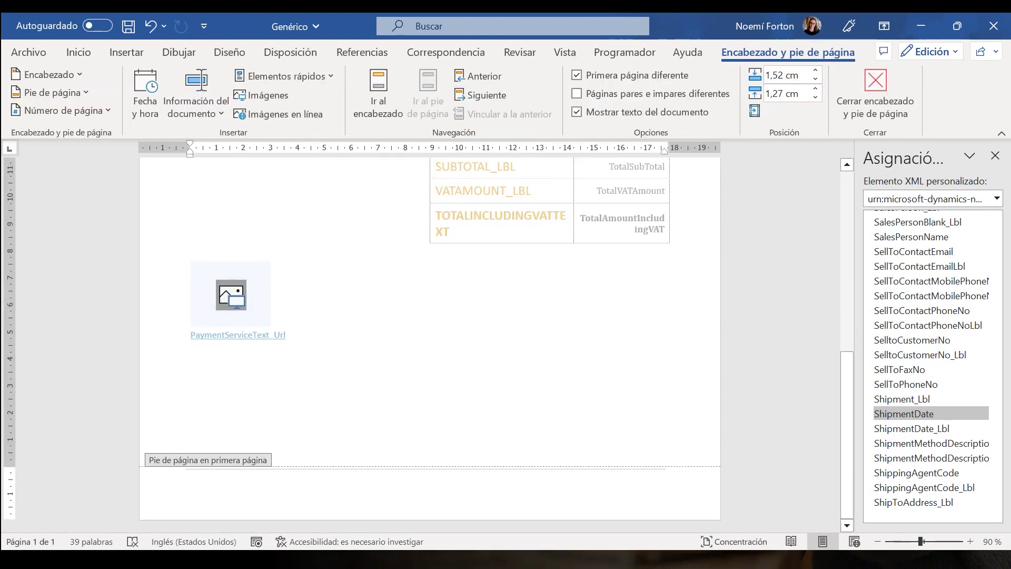
text(@2023 Triangle)
double_click(399, 355)
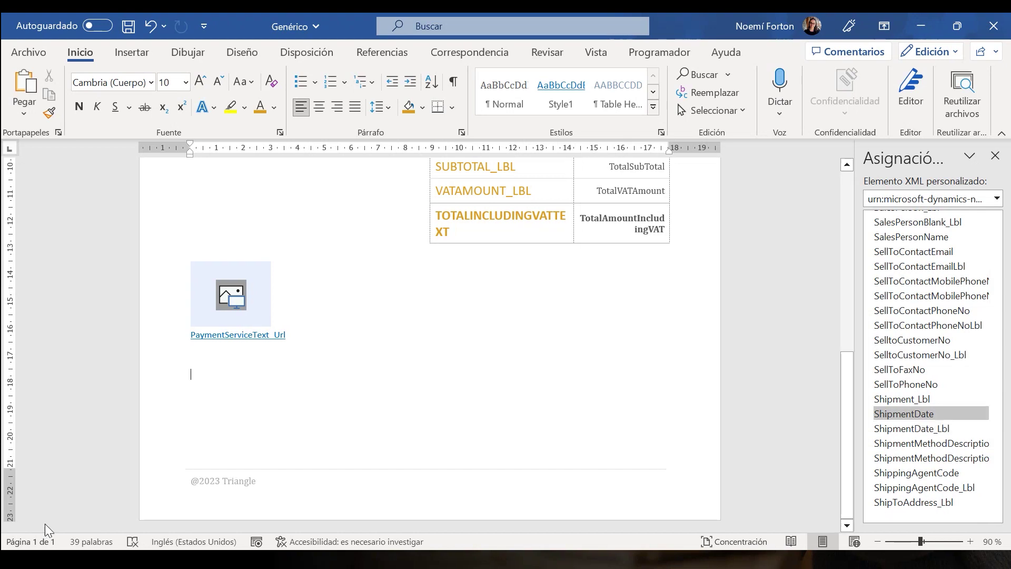
Step: Select the invoice line row containing Quantity_Line and view the content control options for the Line node
scroll(95, 421, up, 3)
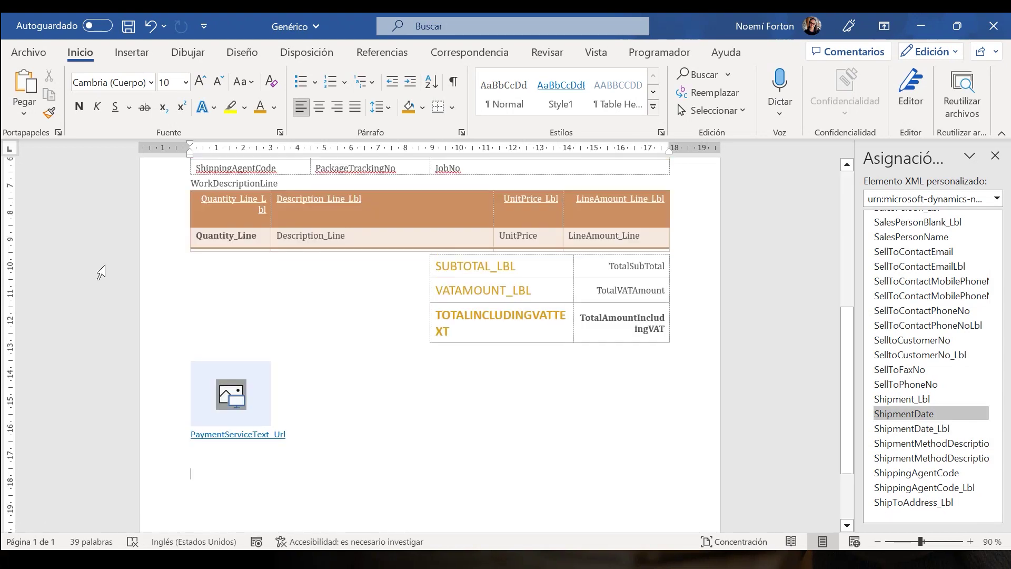
click(133, 246)
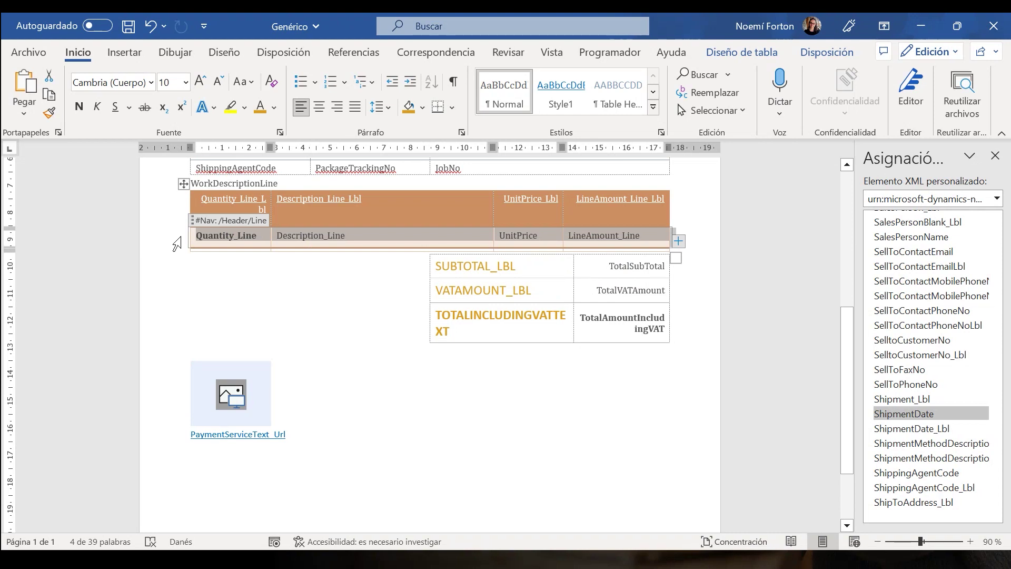
scroll(968, 377, down, 10)
scroll(966, 381, down, 1)
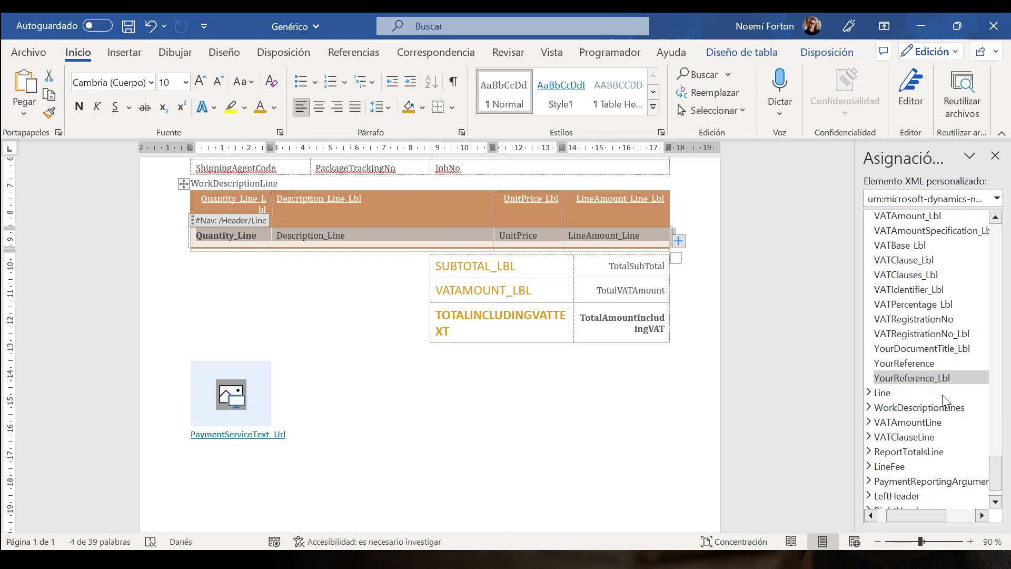
right_click(887, 395)
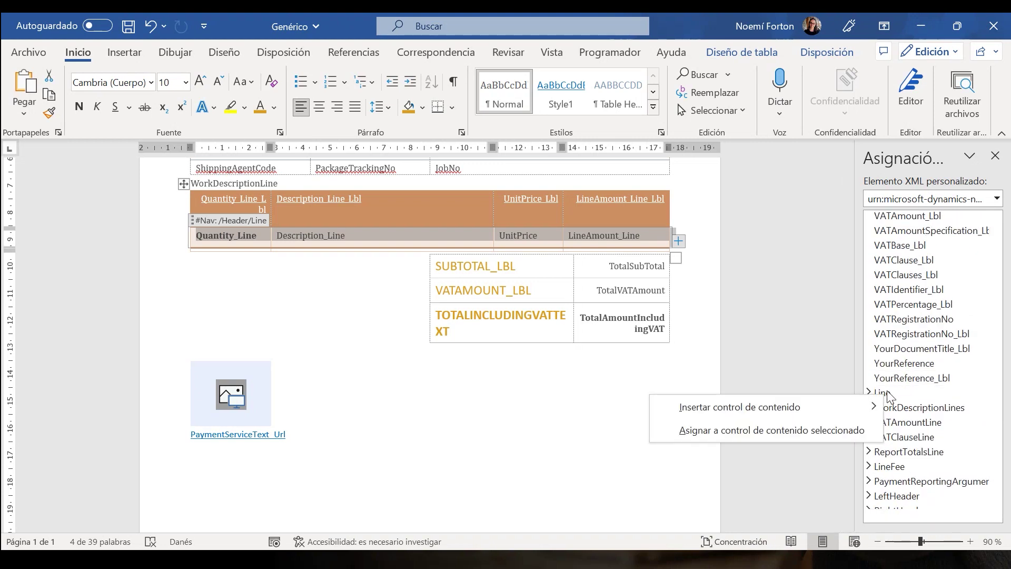
click(895, 390)
right_click(898, 389)
mouse_move(902, 390)
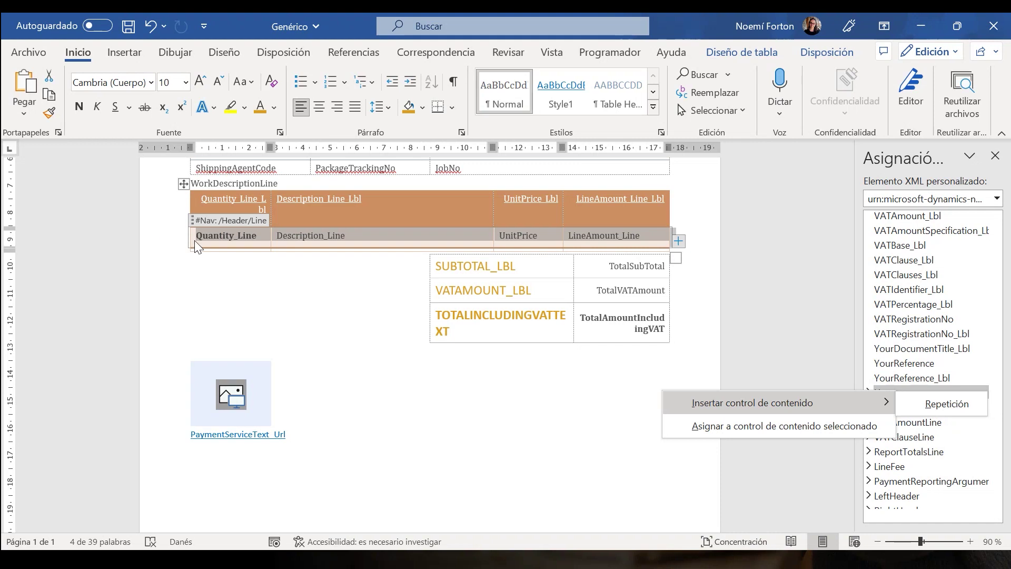
Step: Check which XML fields the Description_Line and Quantity_Line content controls are mapped to
click(226, 235)
click(295, 241)
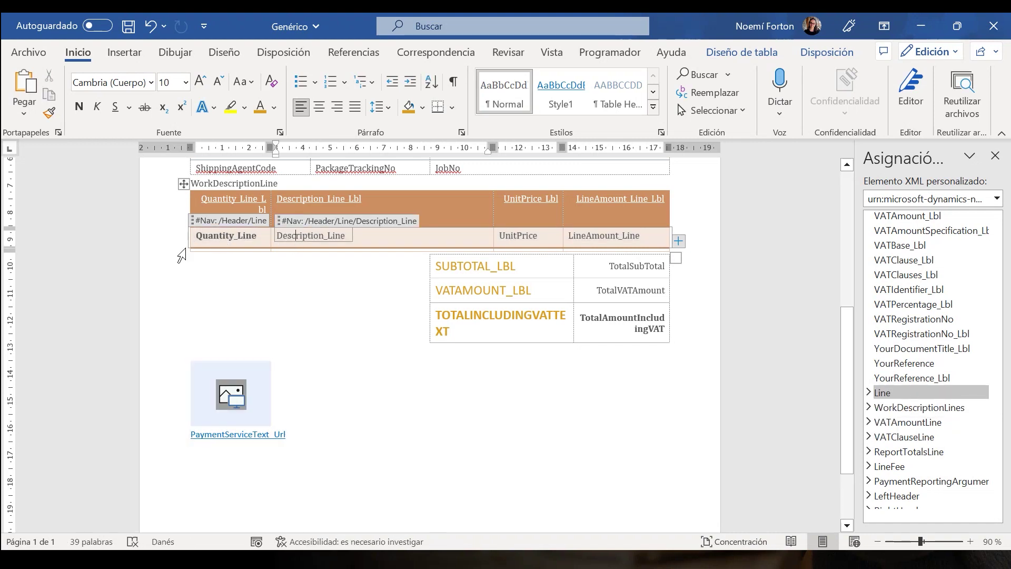
click(225, 236)
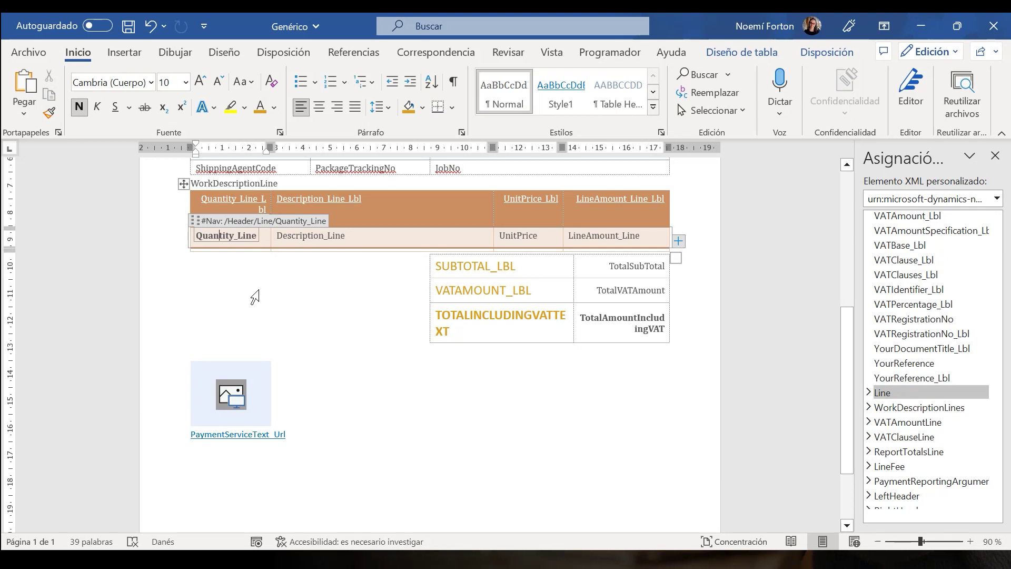
Step: Expand the Totals node in the XML mapping to view its fields and select the TOTALINCLUDINGVATTEXT row
scroll(924, 459, down, 2)
click(869, 503)
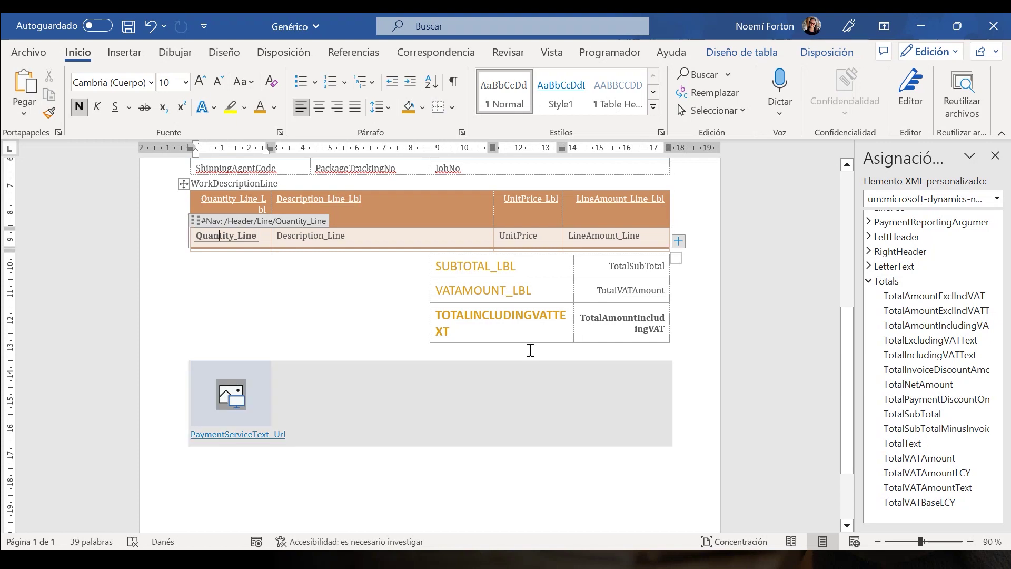
click(532, 442)
click(324, 321)
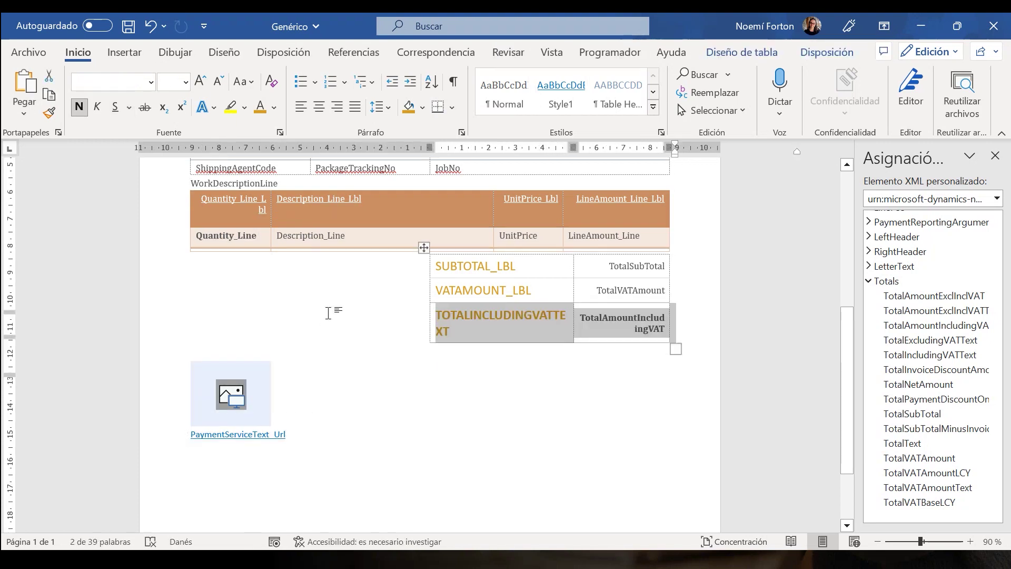
Step: Review the options available for the TOTALINCLUDINGVATTEXT content control and select the VATAMOUNT_LBL row
scroll(388, 395, up, 3)
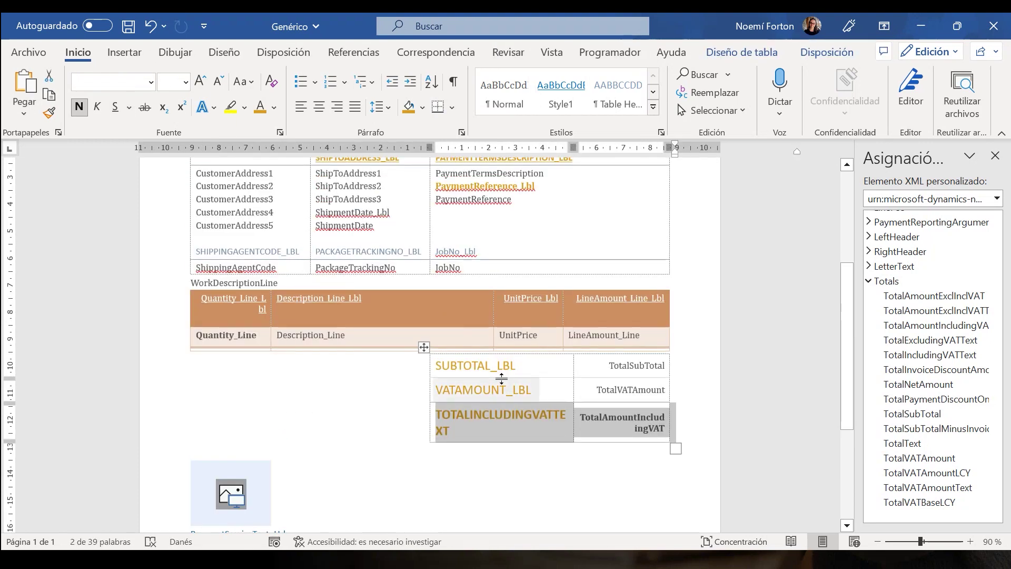
click(503, 414)
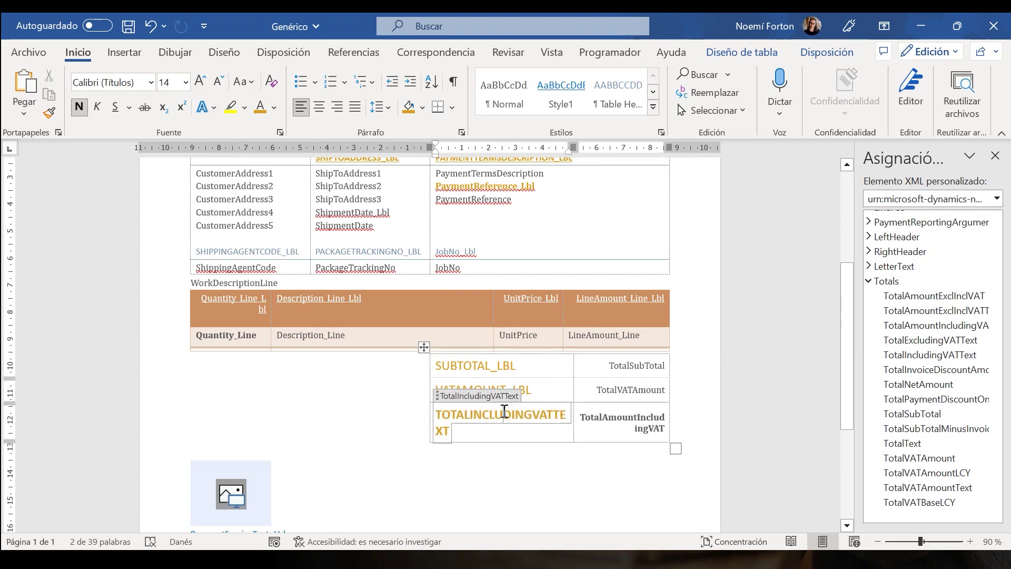
right_click(456, 417)
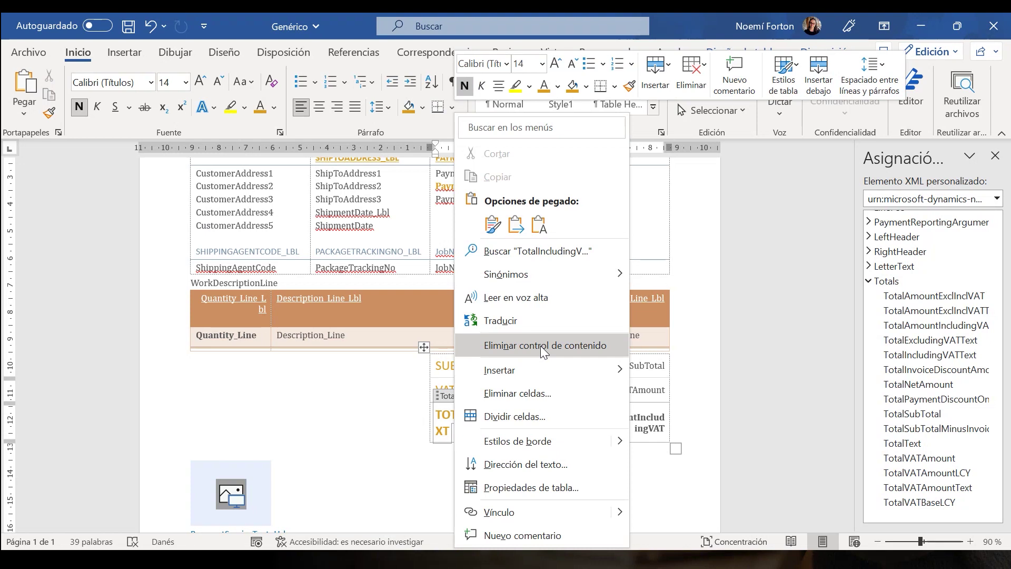
click(383, 388)
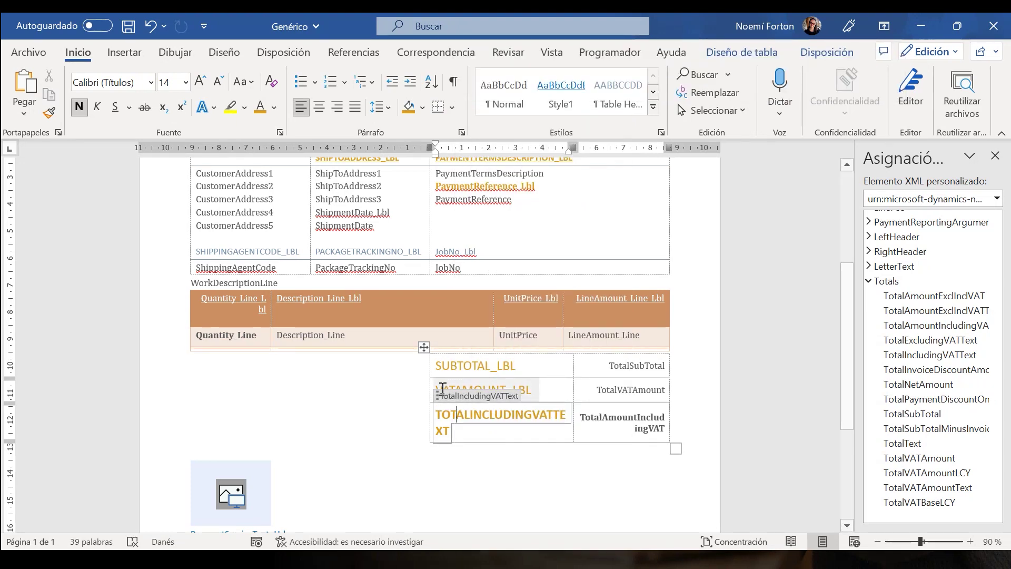
click(356, 392)
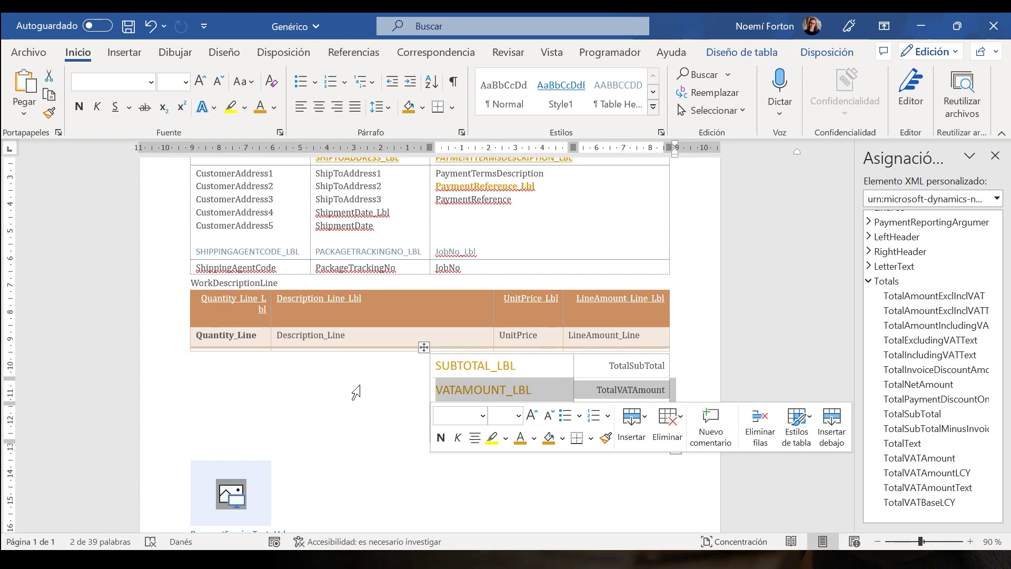
Step: View the available sources for inserting an image without adding one
click(125, 55)
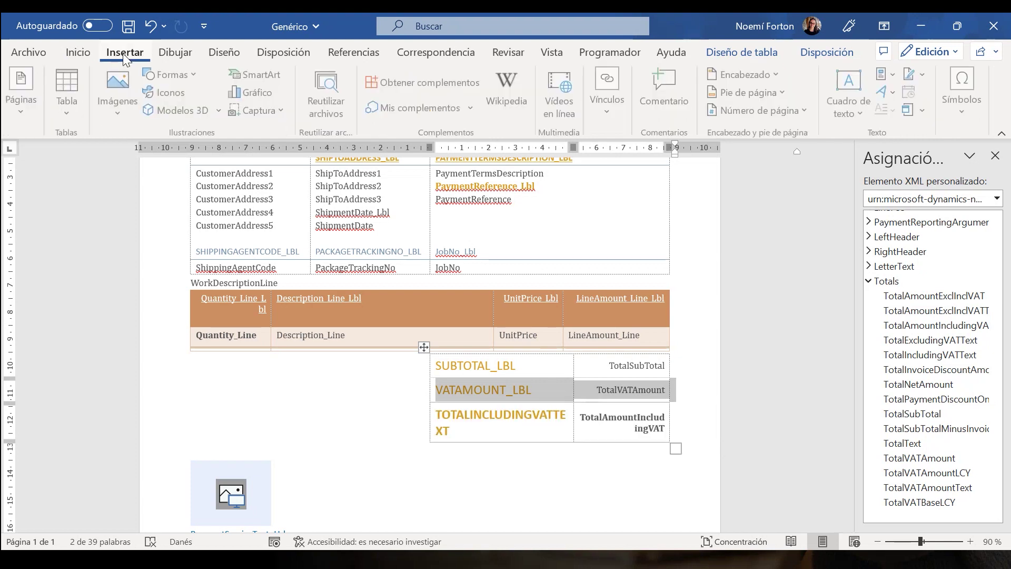
click(117, 110)
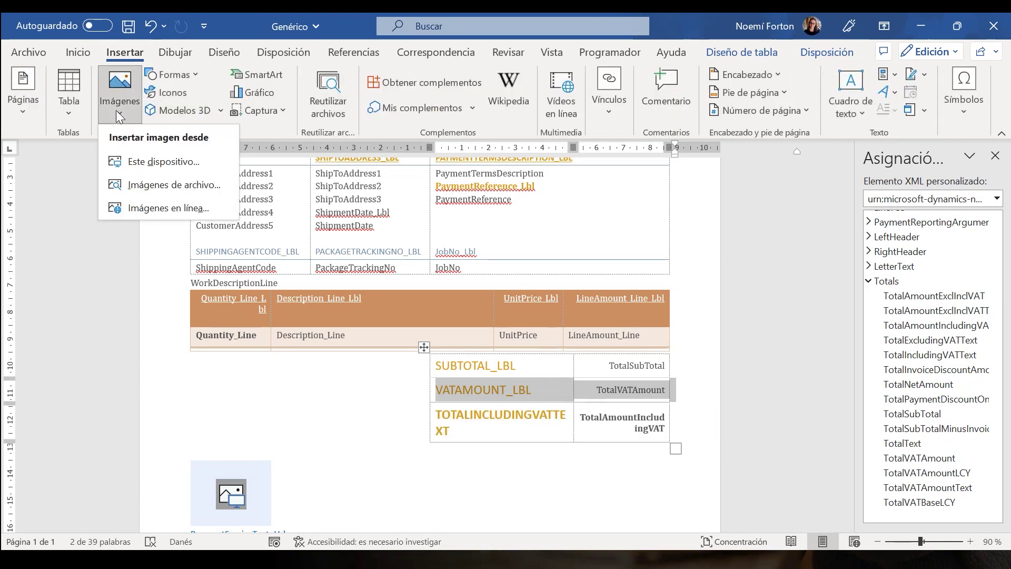
click(656, 248)
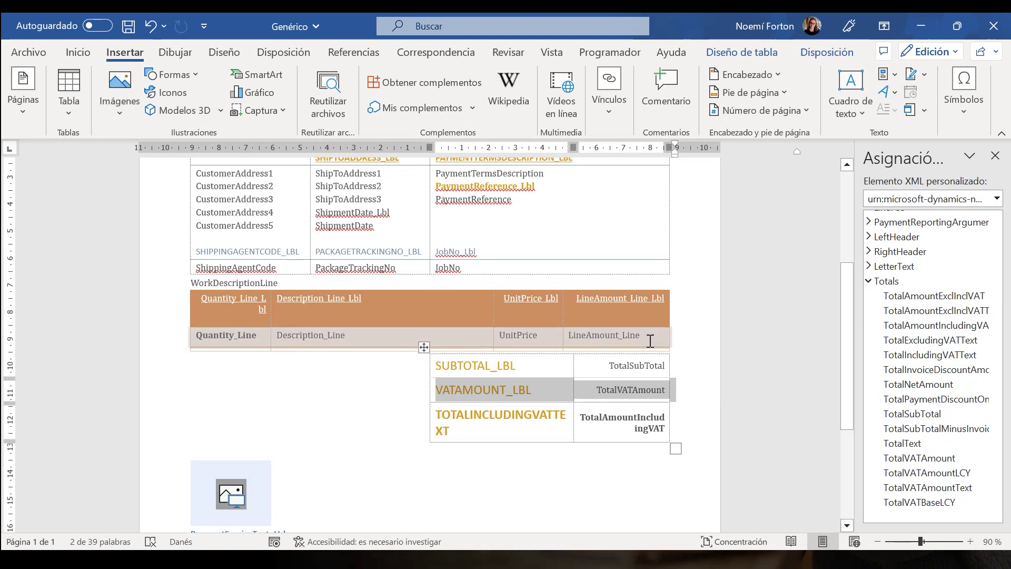
Step: Find the CompanyPicture field in the XML mapping and view the content control types offered for it
scroll(941, 379, up, 4)
scroll(940, 378, up, 15)
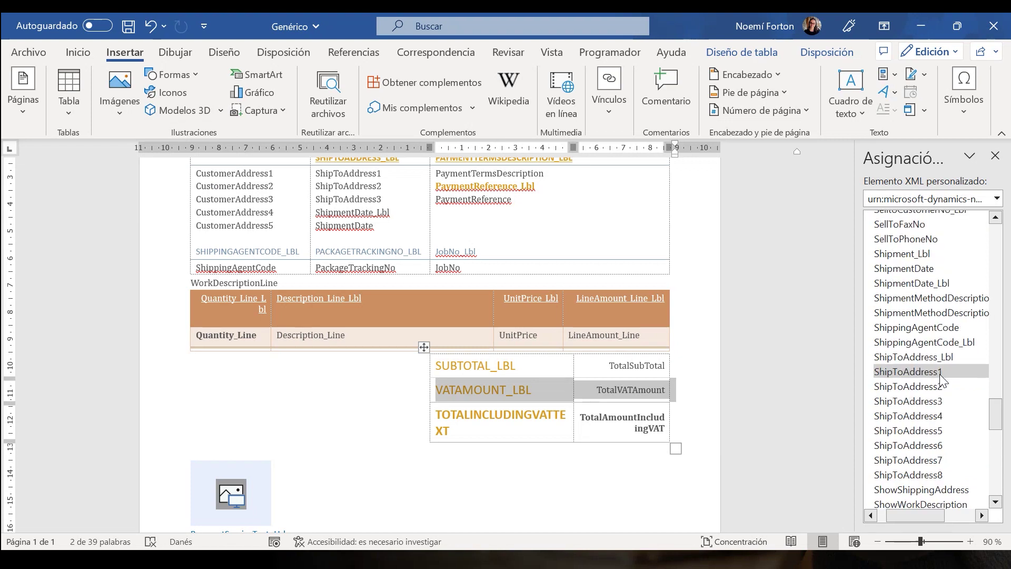
scroll(940, 375, up, 12)
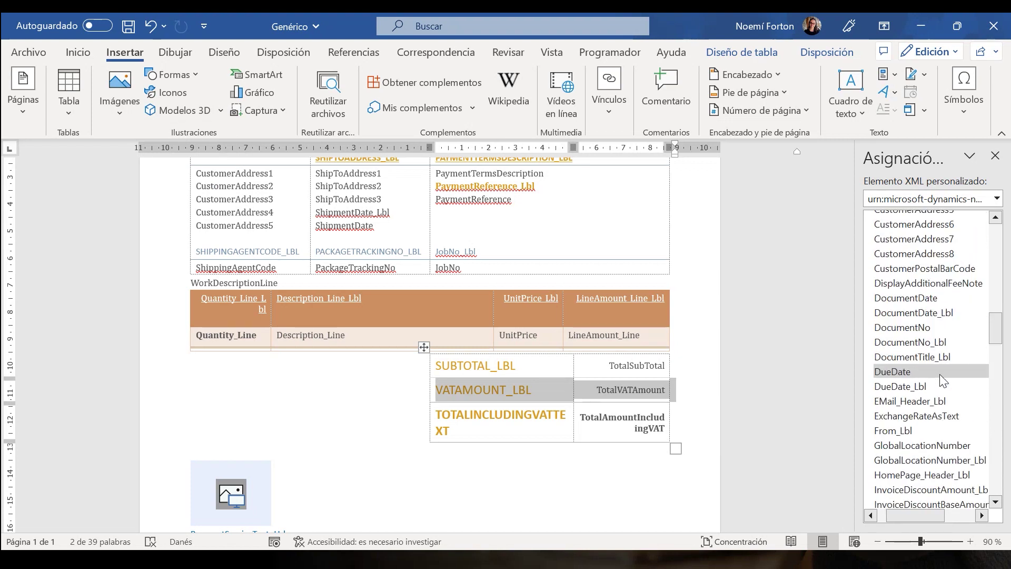
scroll(940, 379, up, 11)
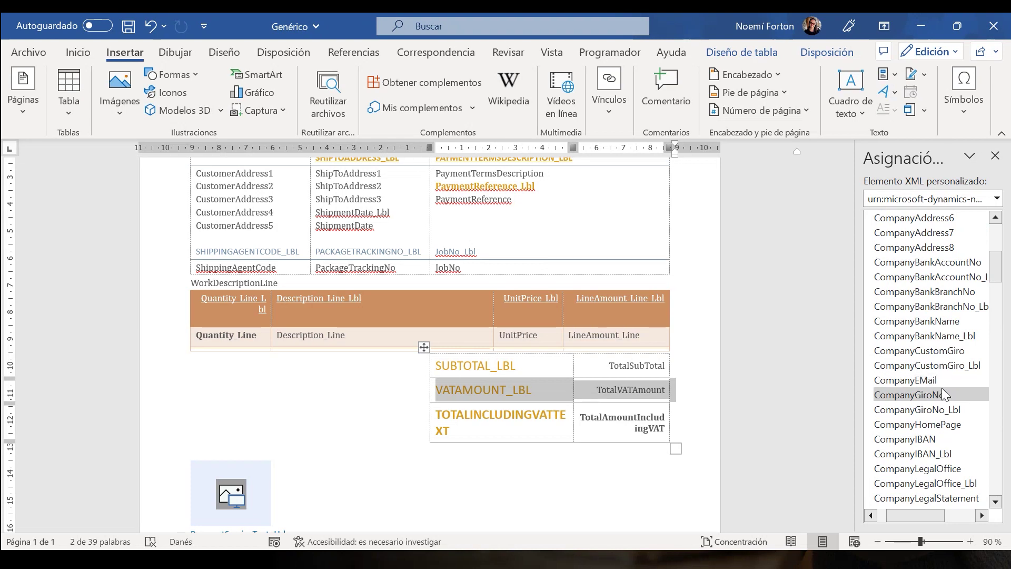
scroll(934, 368, down, 5)
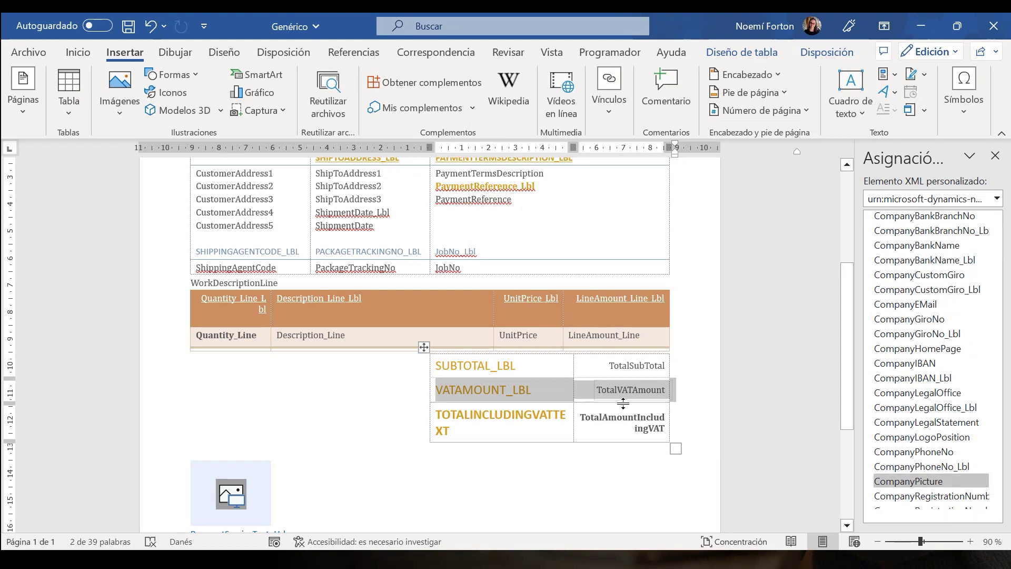
scroll(616, 315, up, 3)
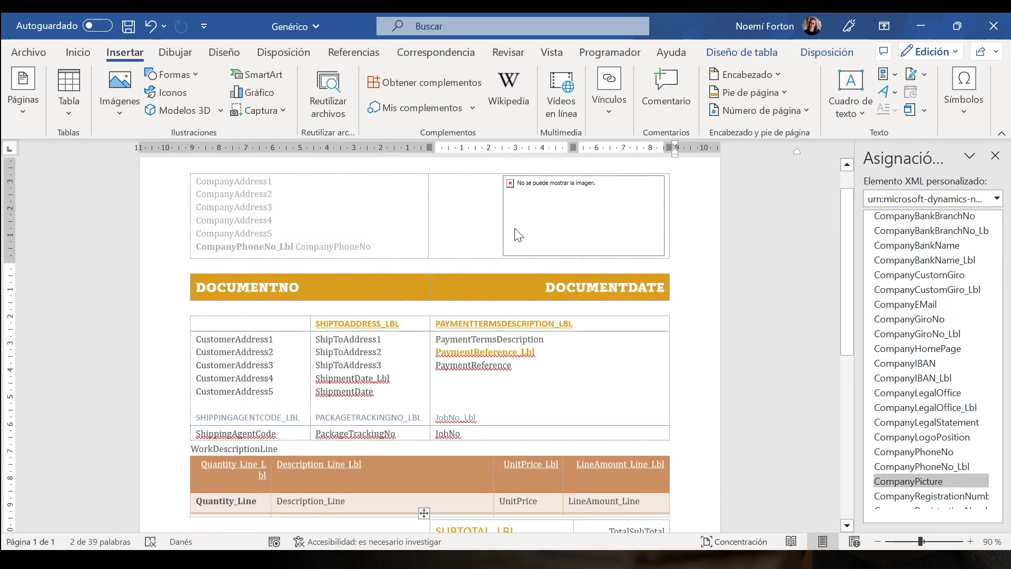
right_click(902, 481)
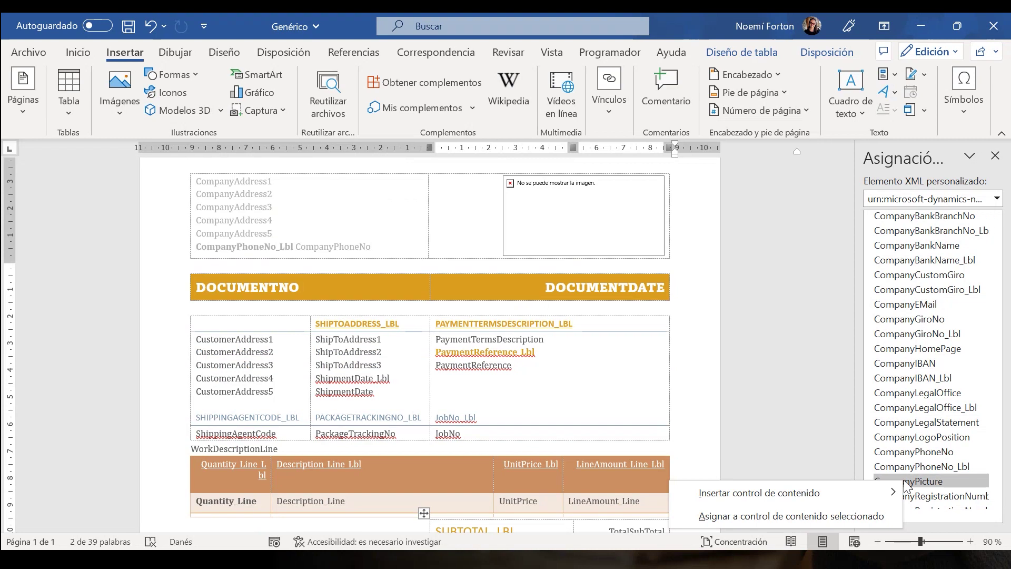
mouse_move(858, 495)
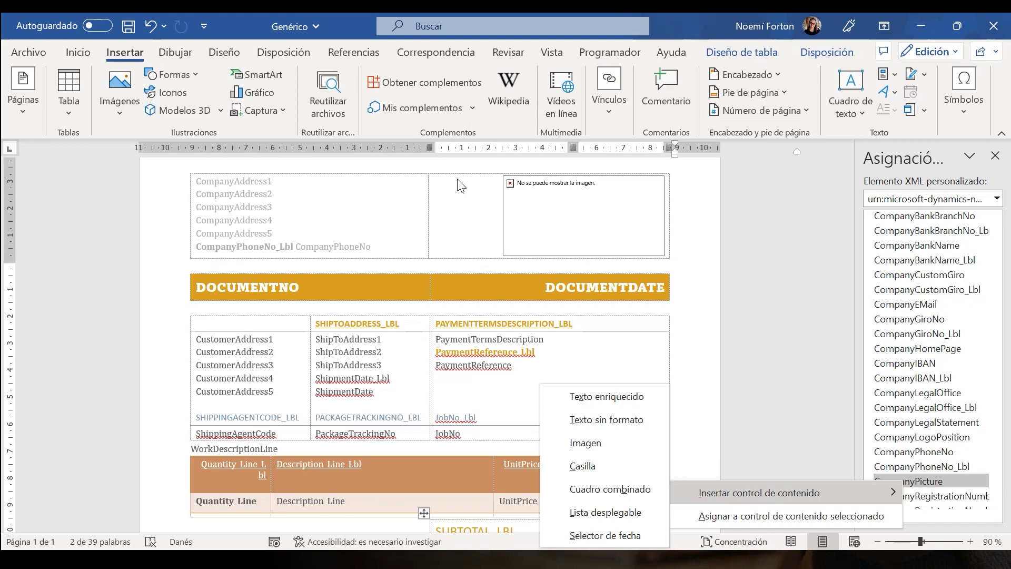
click(465, 217)
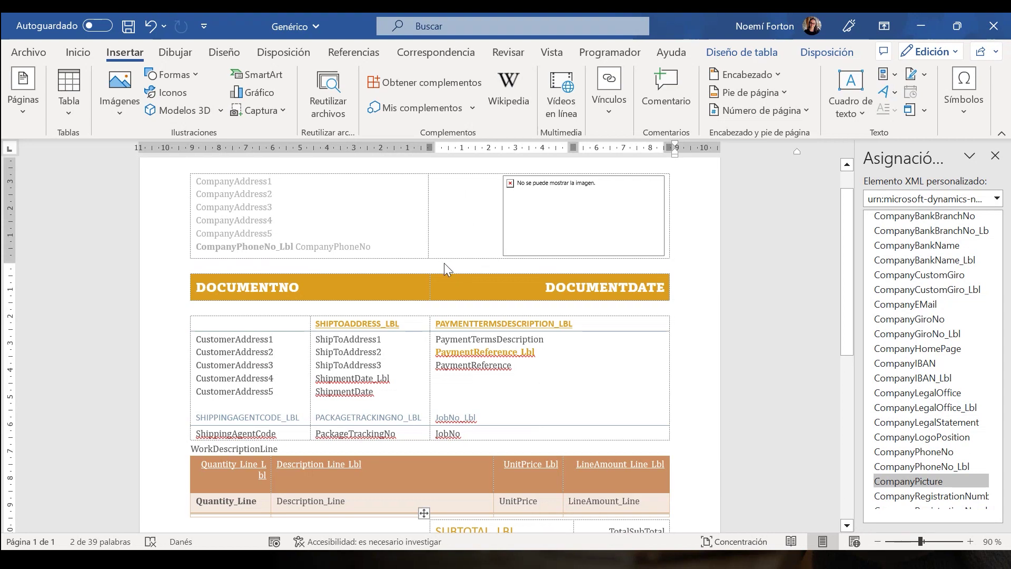
Step: Check the XML field mappings of the DOCUMENTDATE and PAYMENTTERMSDESCRIPTION_LBL content controls
click(375, 221)
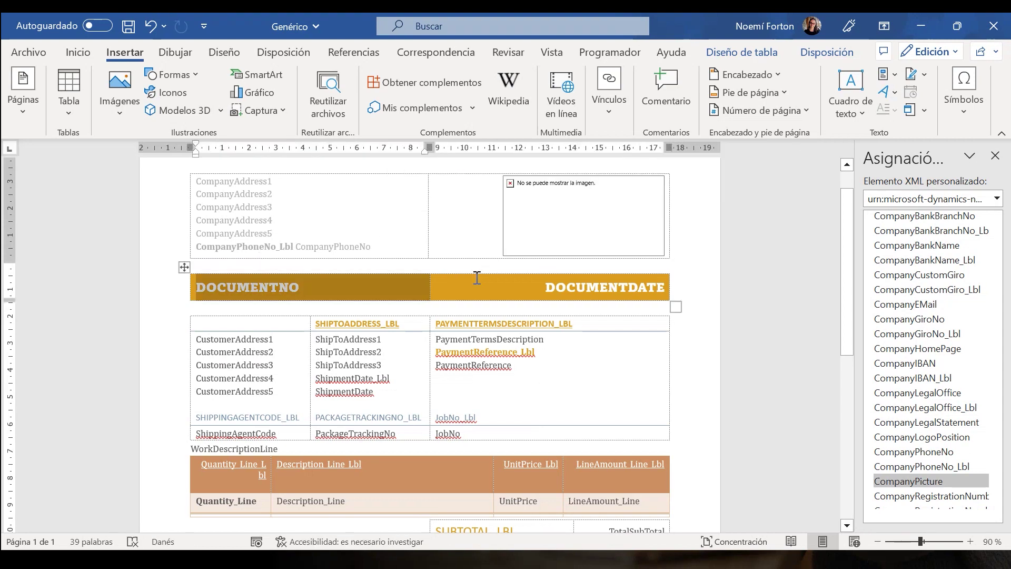
click(553, 222)
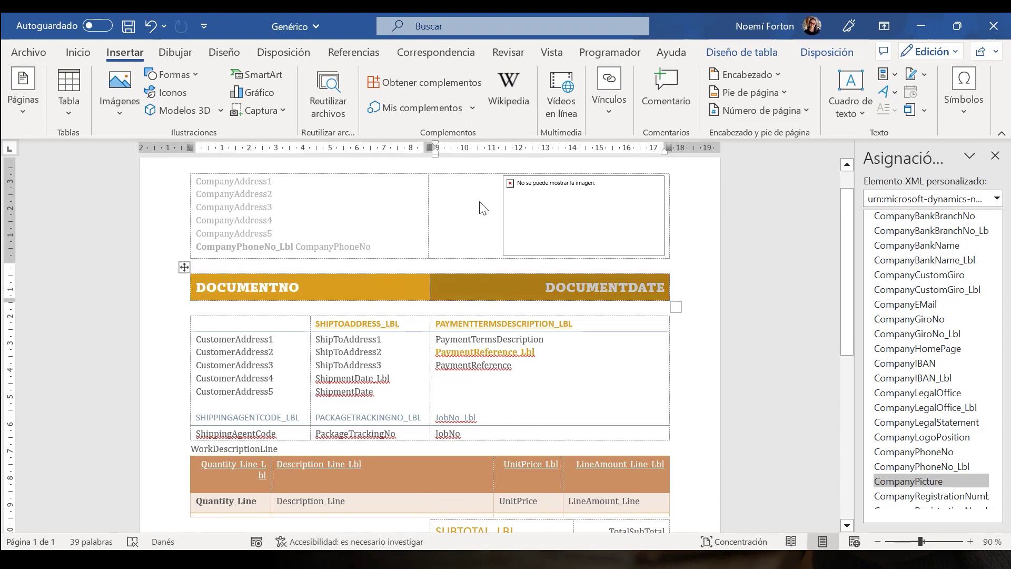
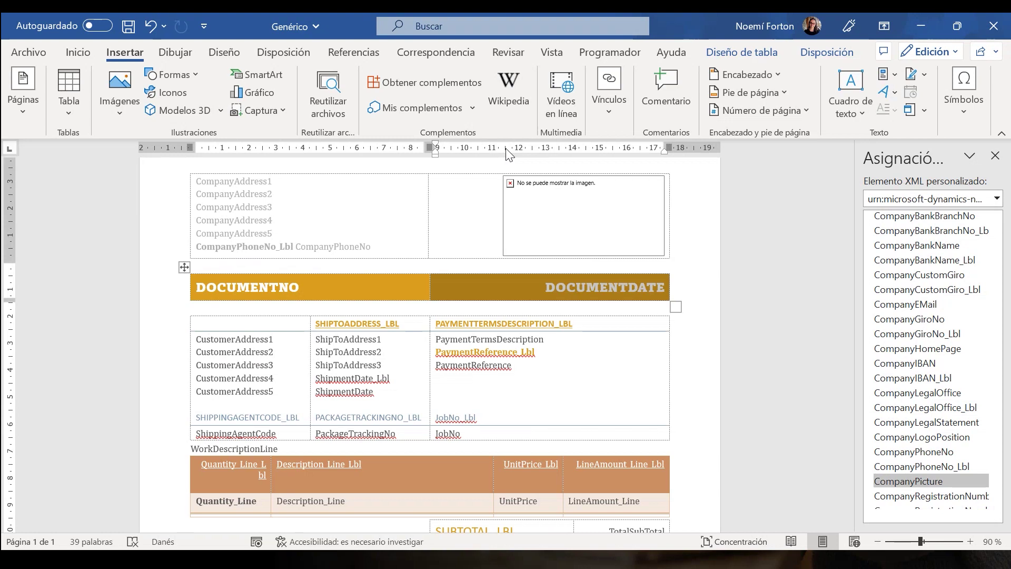
click(574, 288)
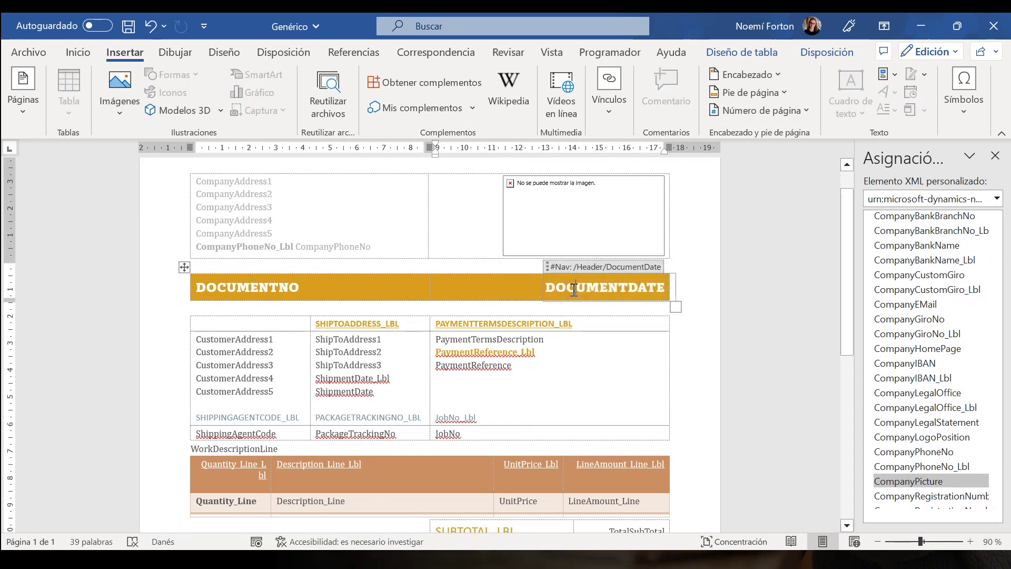
click(598, 326)
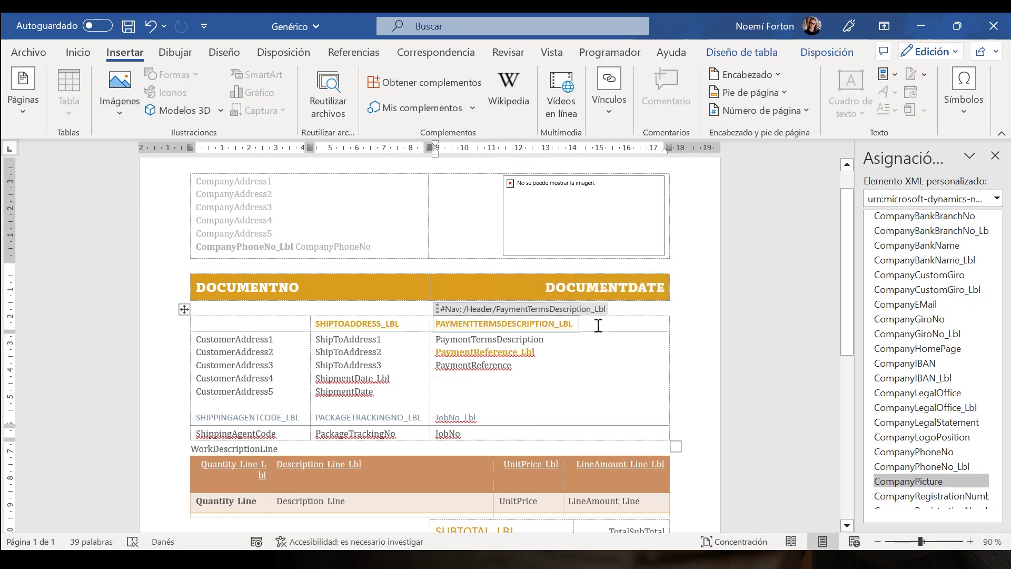
Step: Close the XML mapping pane and hide the table gridlines to review the invoice layout
click(995, 157)
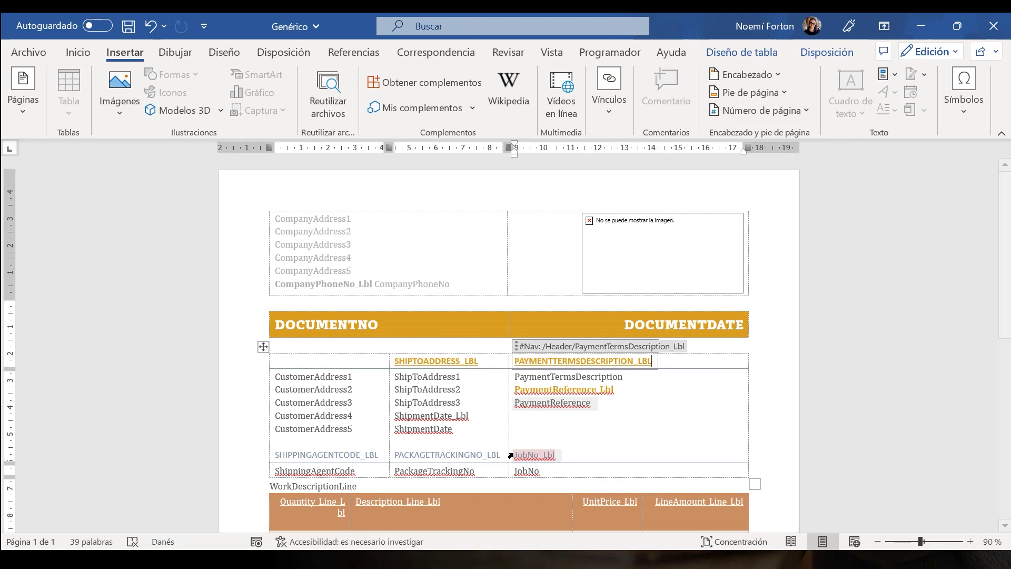
click(79, 53)
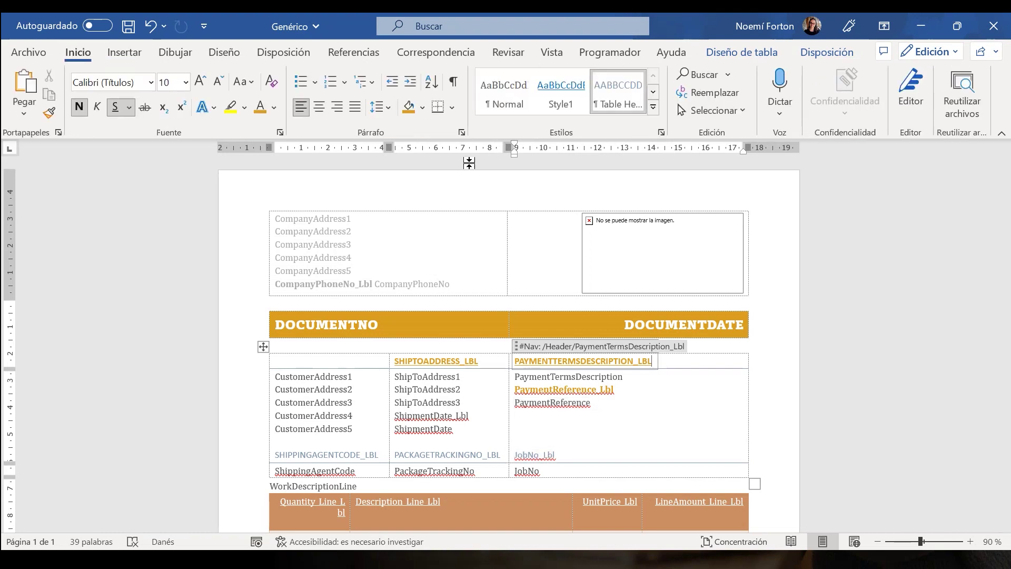
click(451, 107)
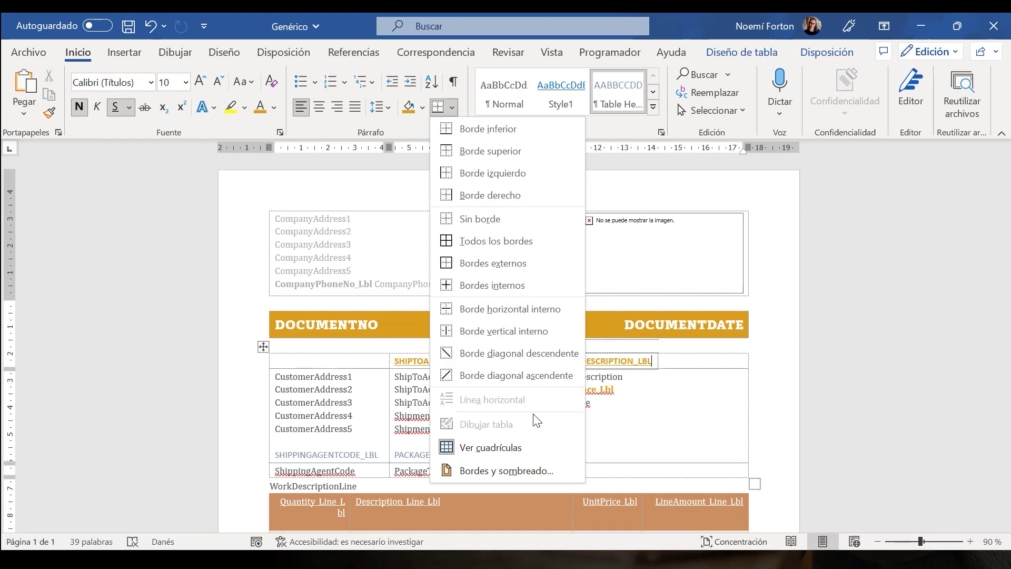
click(523, 446)
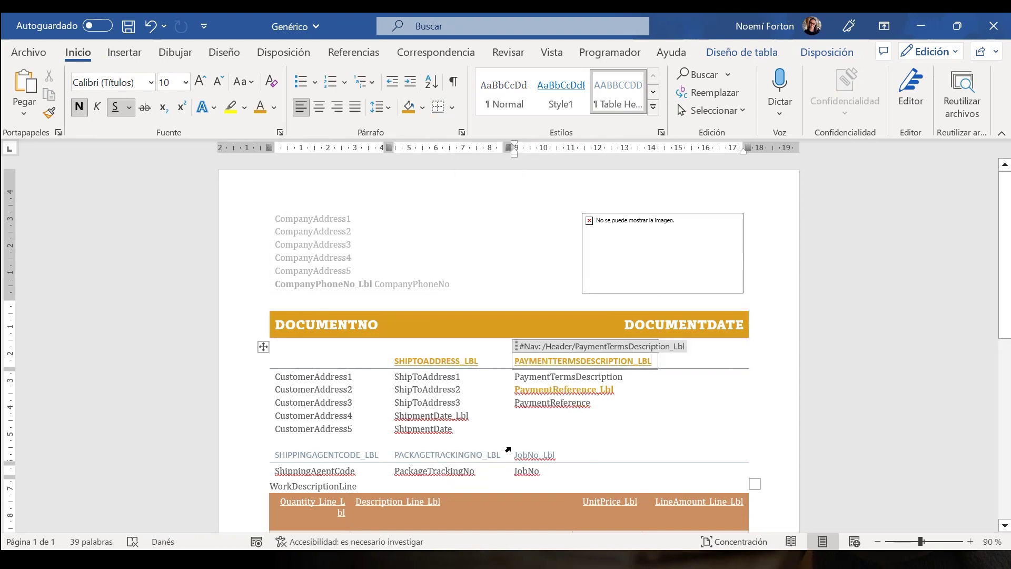
click(977, 453)
scroll(848, 301, down, 3)
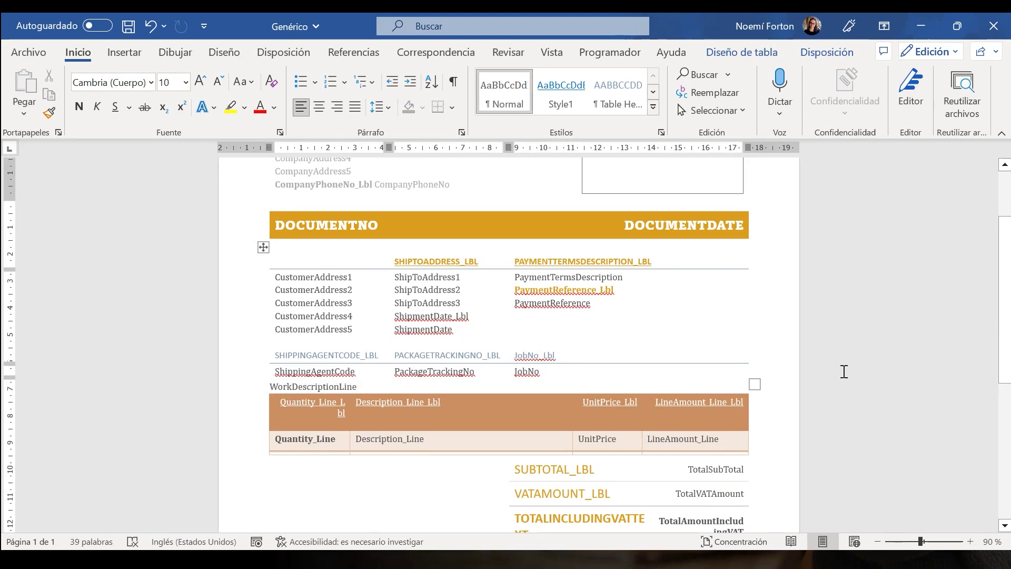
Step: Save the edited invoice layout in Word, switch back to Business Central and close the company information page
click(313, 249)
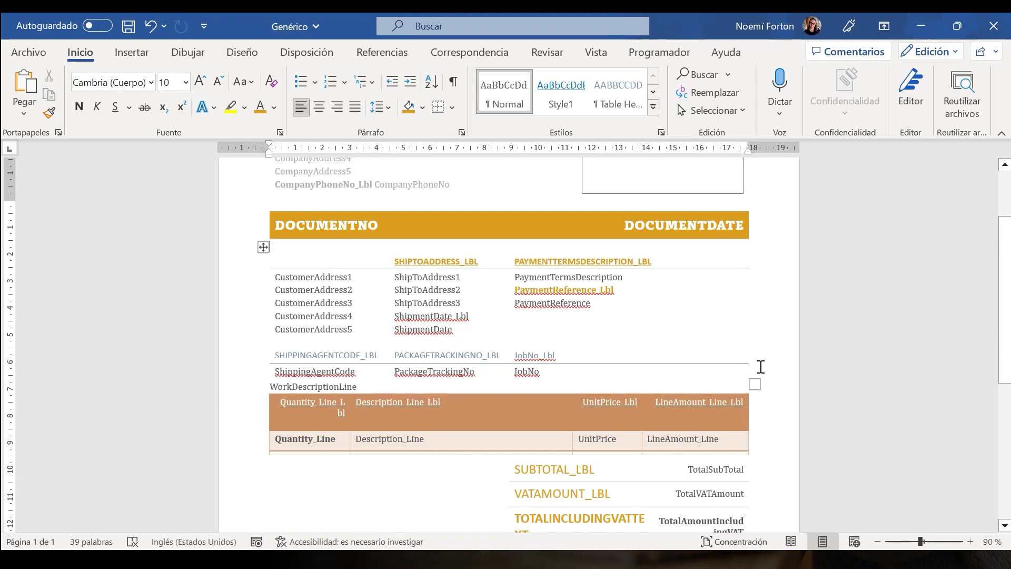
click(129, 29)
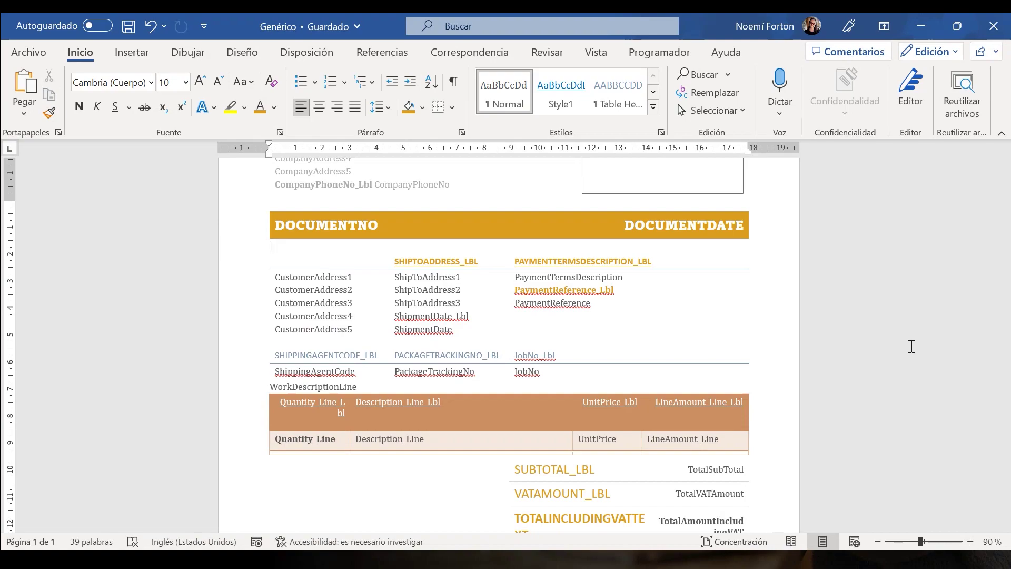
key(alt+Tab)
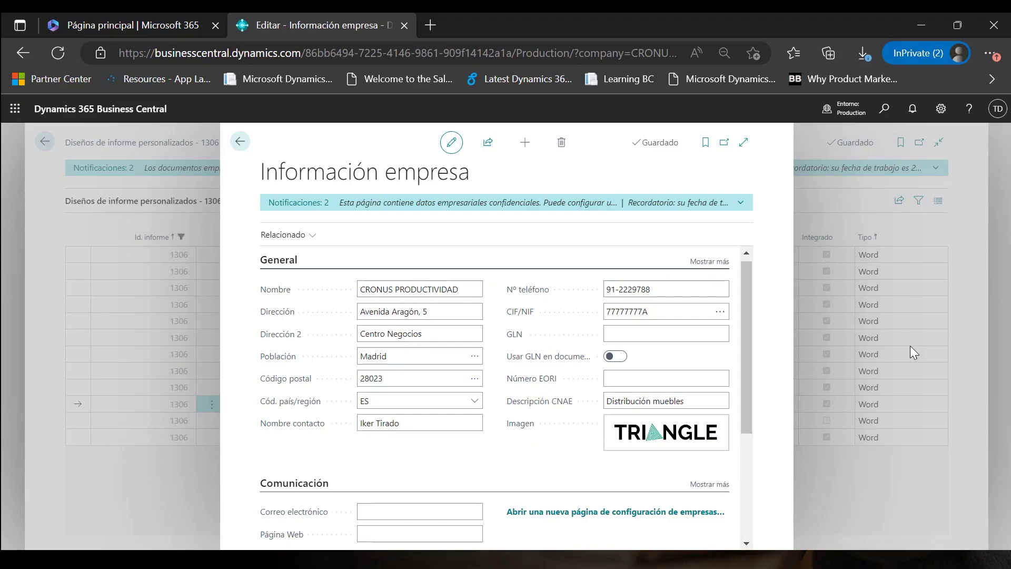
key(Escape)
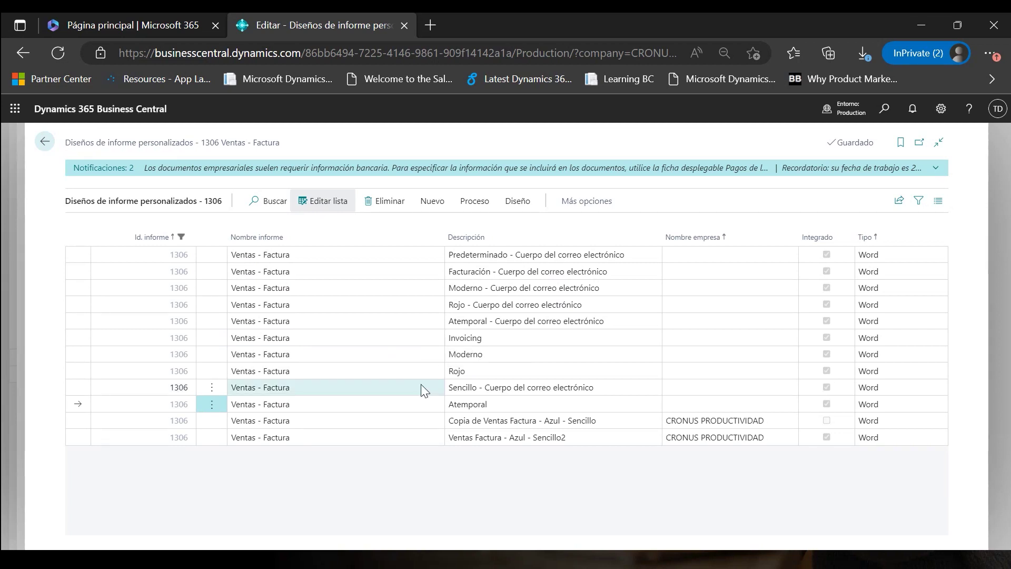
Step: Import the edited Word layout from the Descargas folder into a copy of the built-in Atemporal layout
click(507, 205)
click(200, 226)
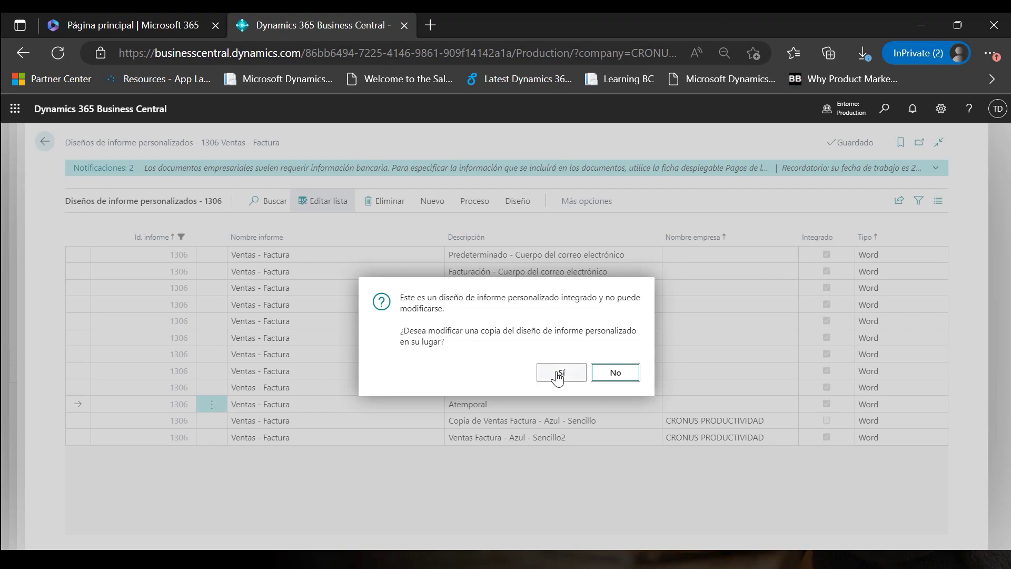
click(557, 372)
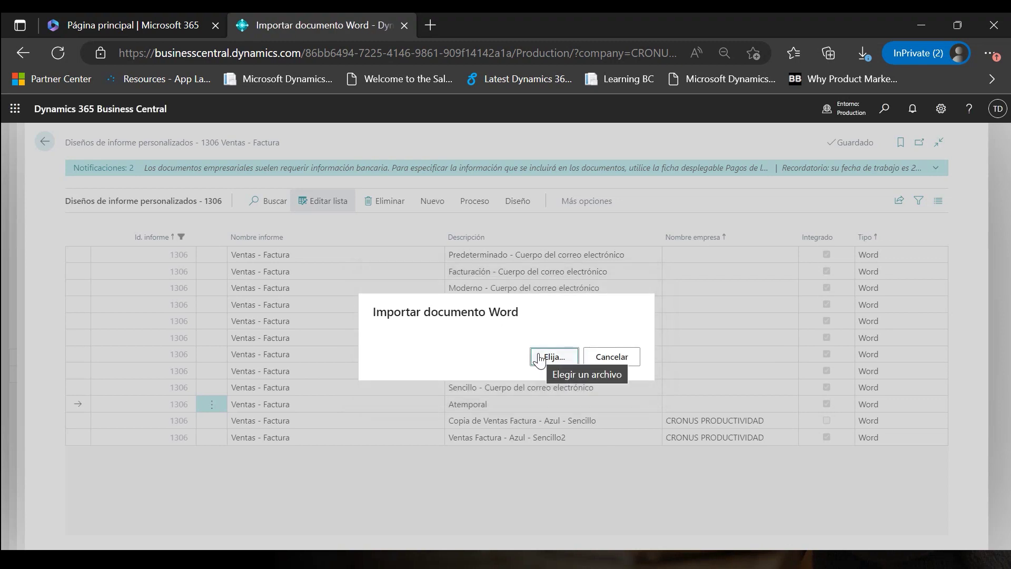
click(540, 360)
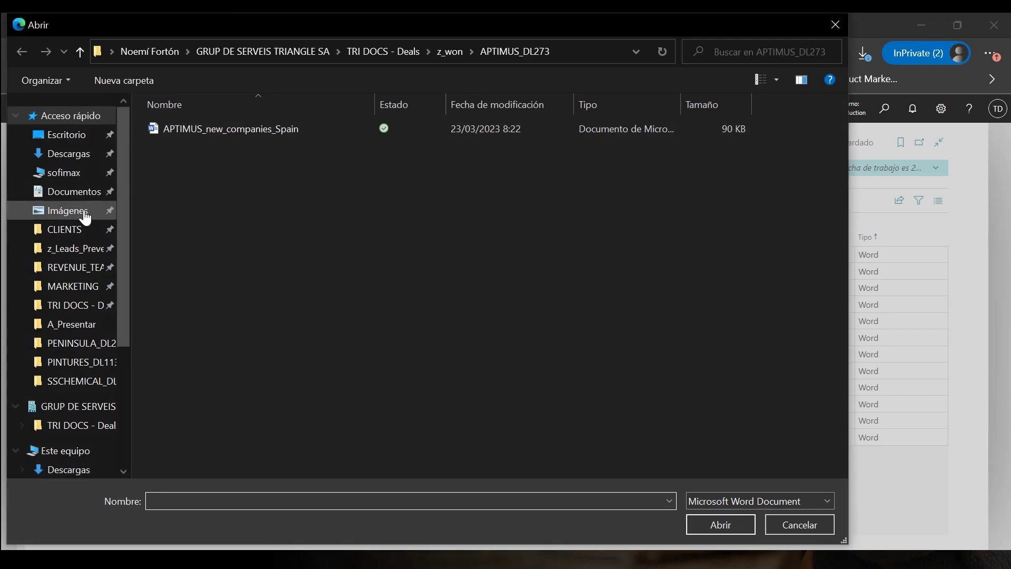
click(87, 153)
double_click(185, 144)
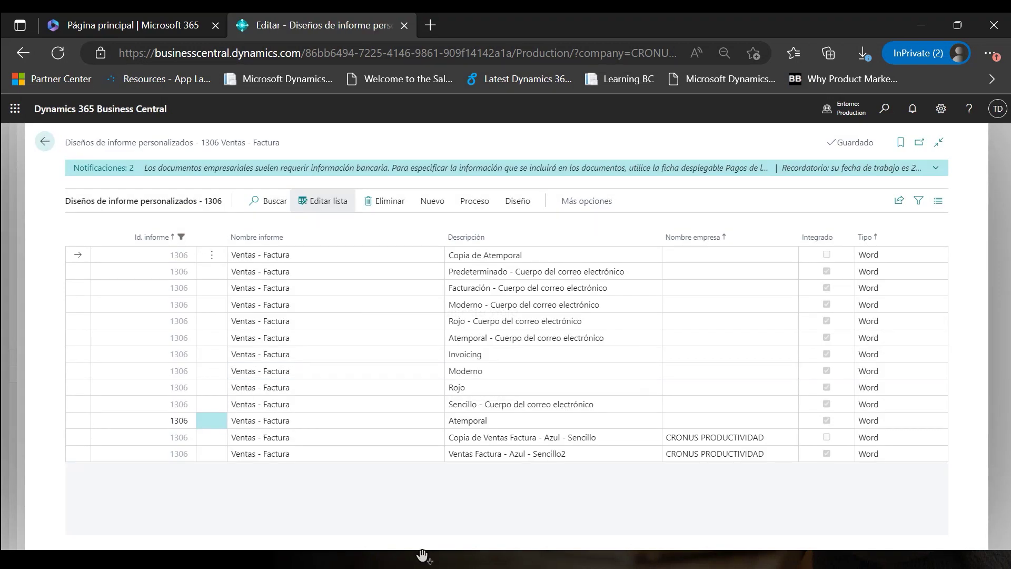
Step: Set the description of the copied Atemporal layout to Webinar
click(525, 259)
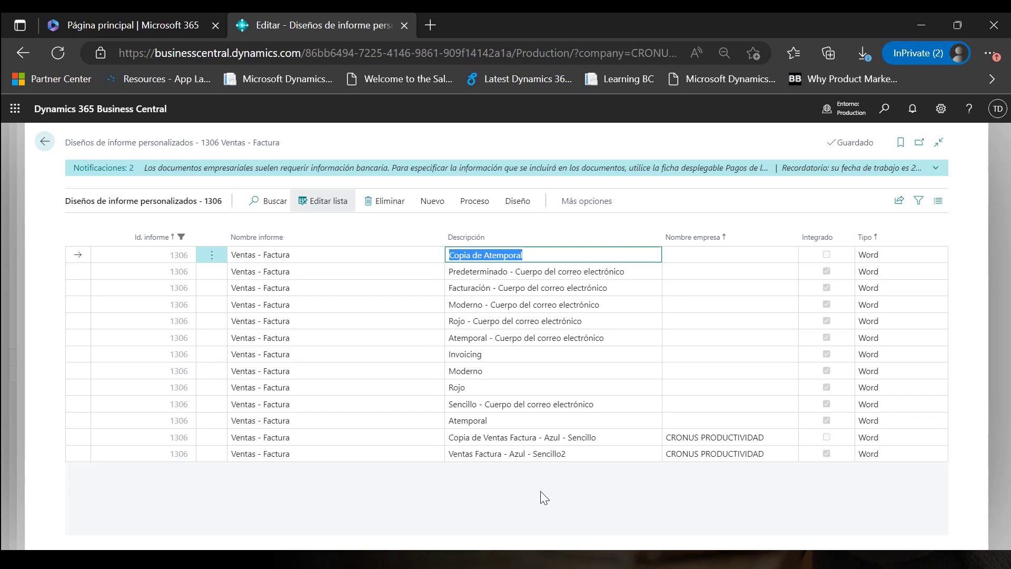
text(Webinar)
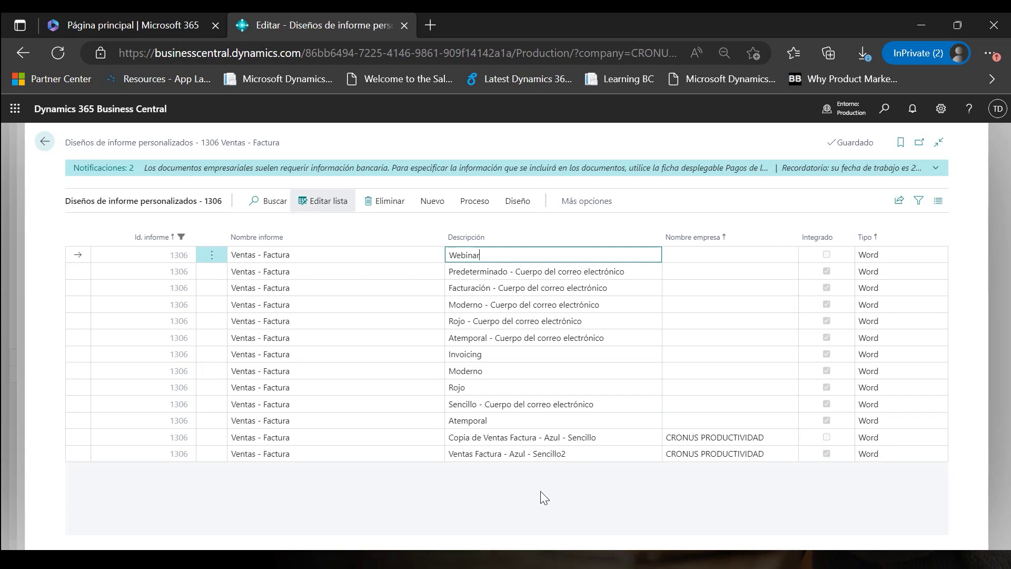
click(541, 491)
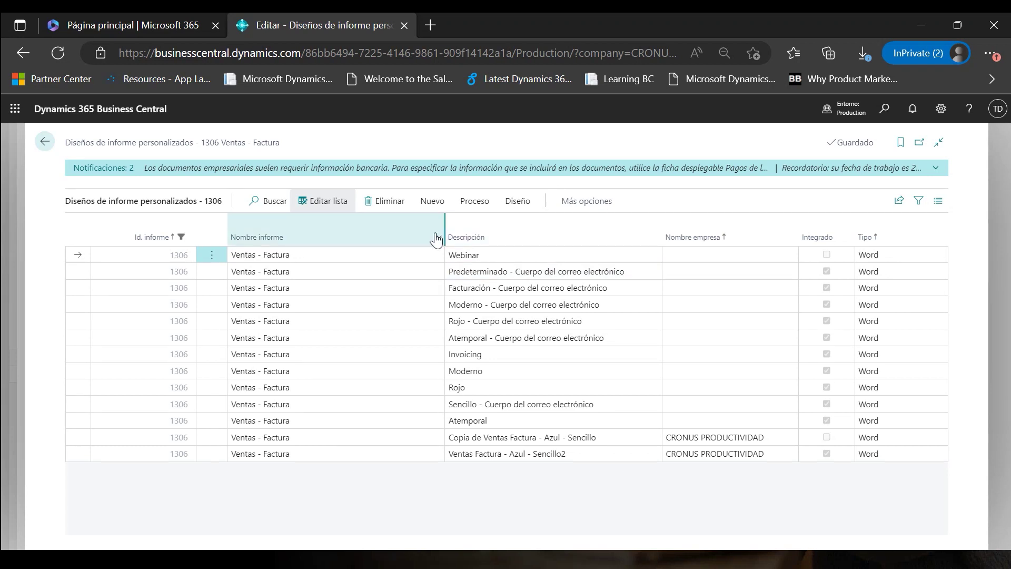
Step: Run the sales invoice report with the Webinar layout, filtered to invoice 103034, and preview it
click(474, 201)
click(109, 224)
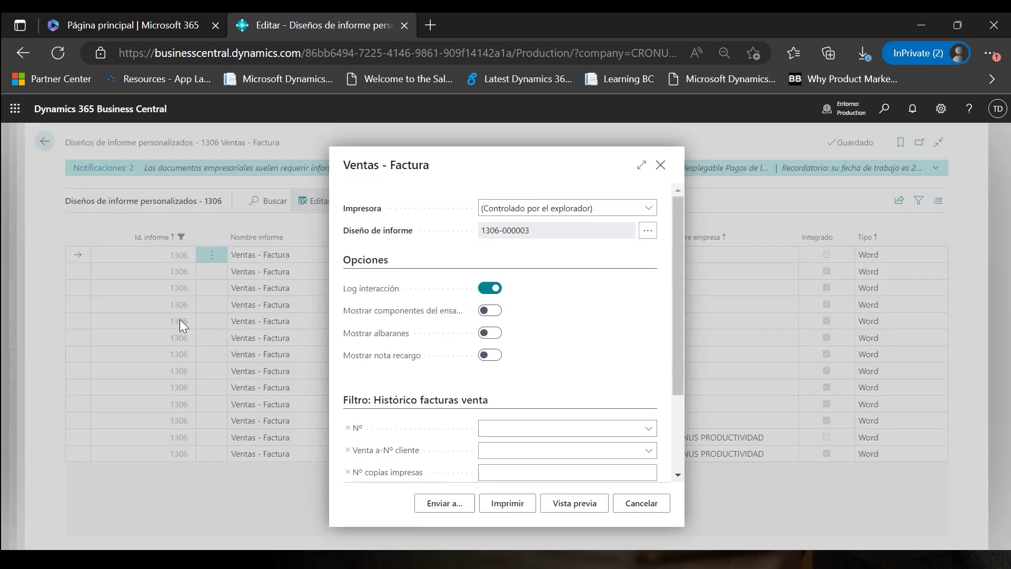
click(506, 427)
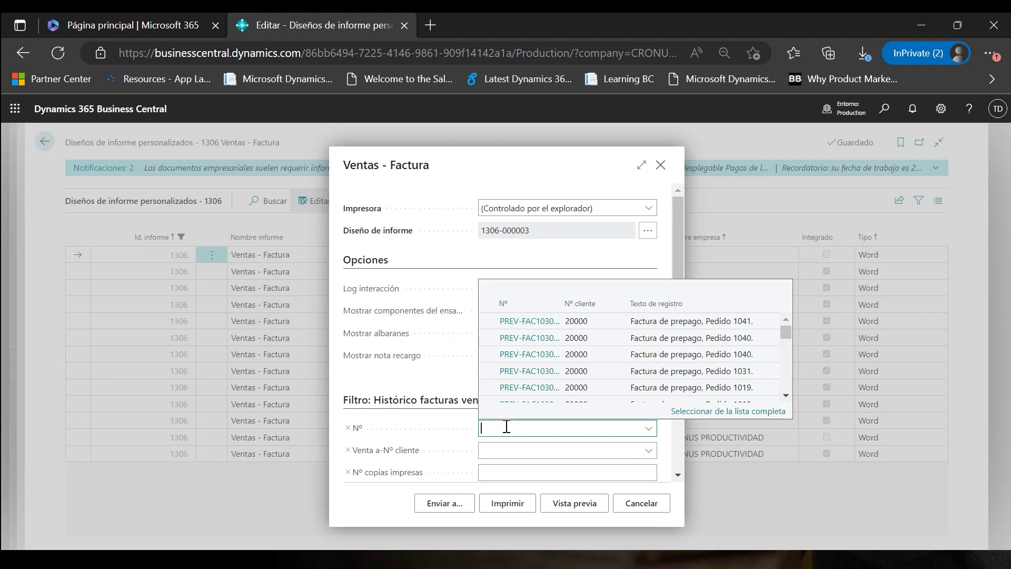
text(103034)
click(588, 504)
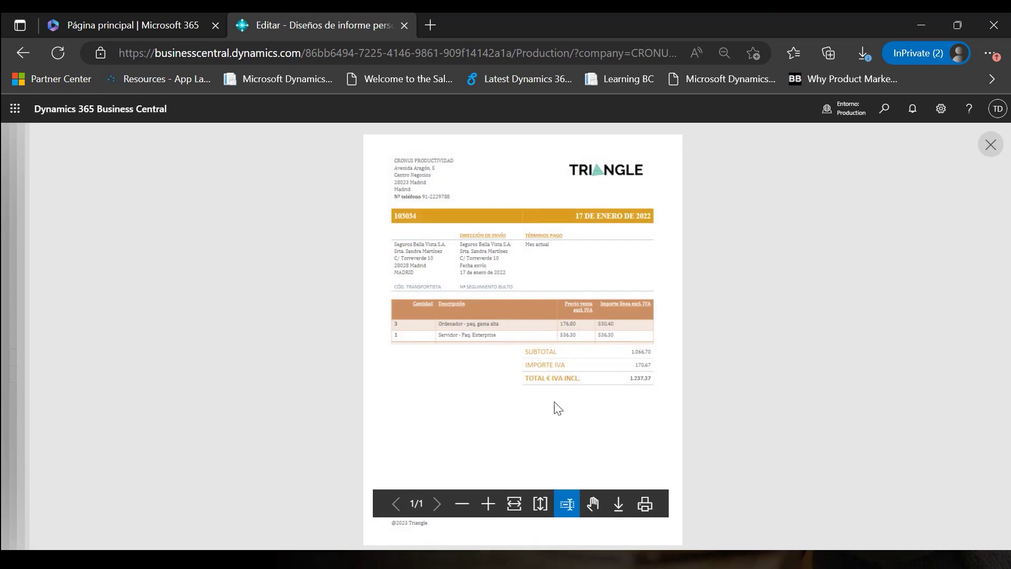
Step: Examine the previewed invoice's header, line table, totals and footer at a larger size and close the preview
click(488, 504)
scroll(526, 421, down, 3)
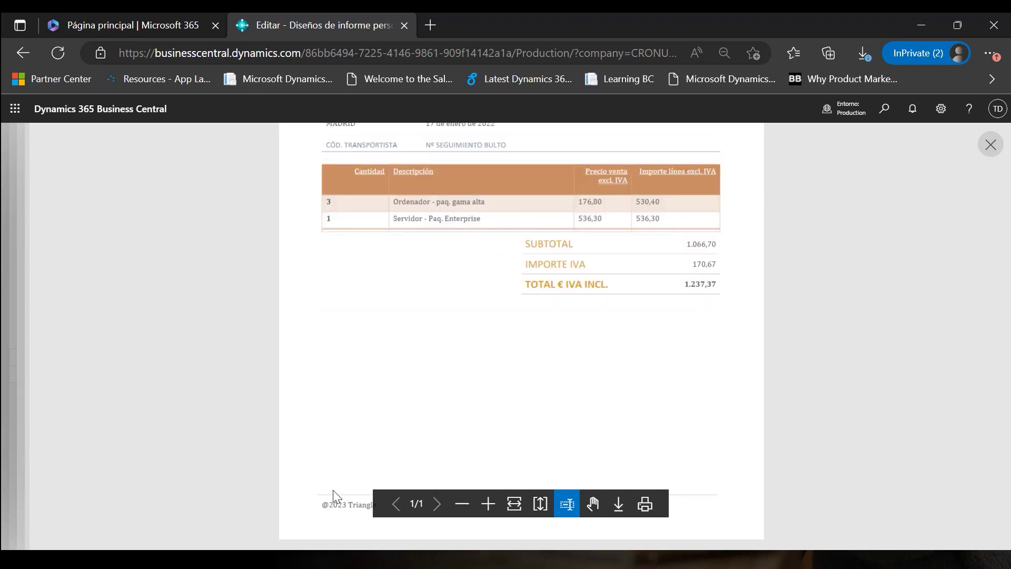
scroll(538, 358, up, 5)
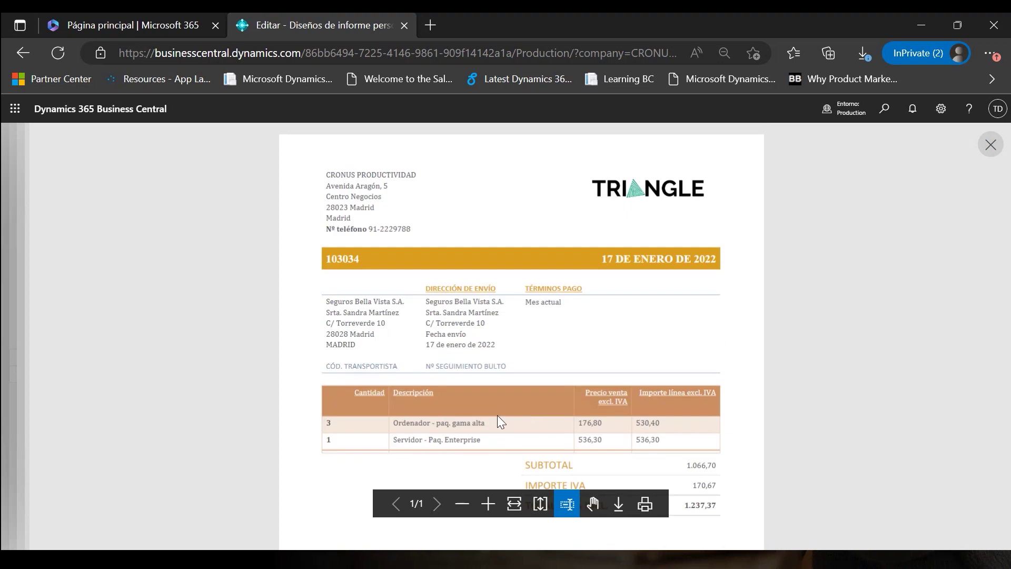
drag(364, 258, 330, 259)
click(329, 259)
click(990, 138)
key(Escape)
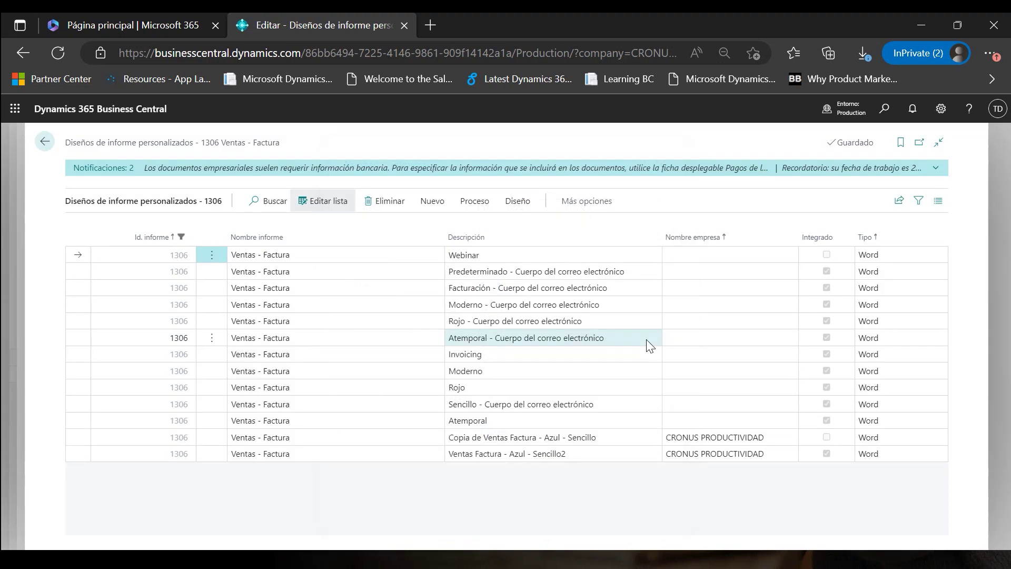
Step: Set report 1306's layout type to Diseño personalizado in the report layout selection and choose the Webinar layout
key(Escape)
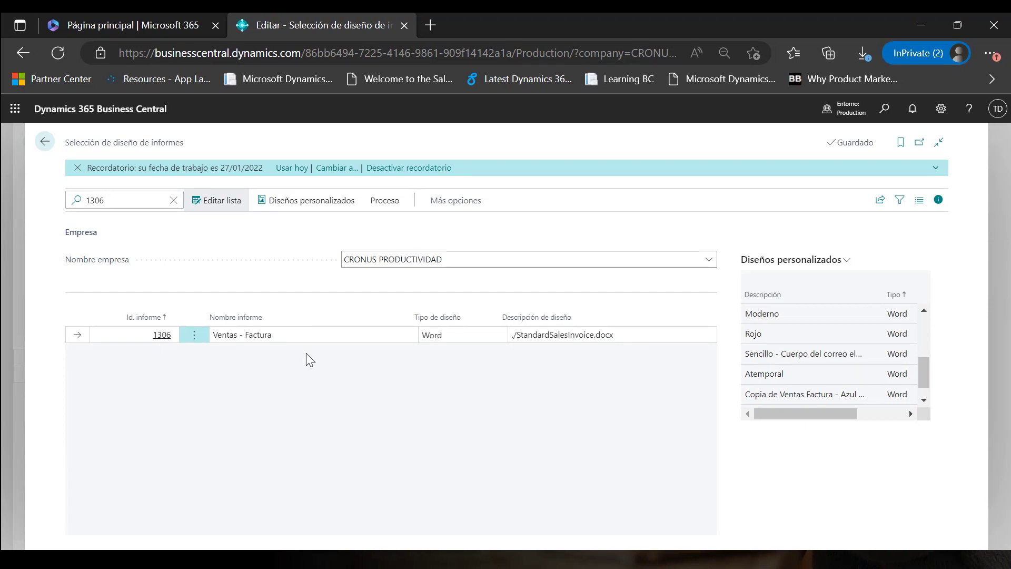
click(466, 338)
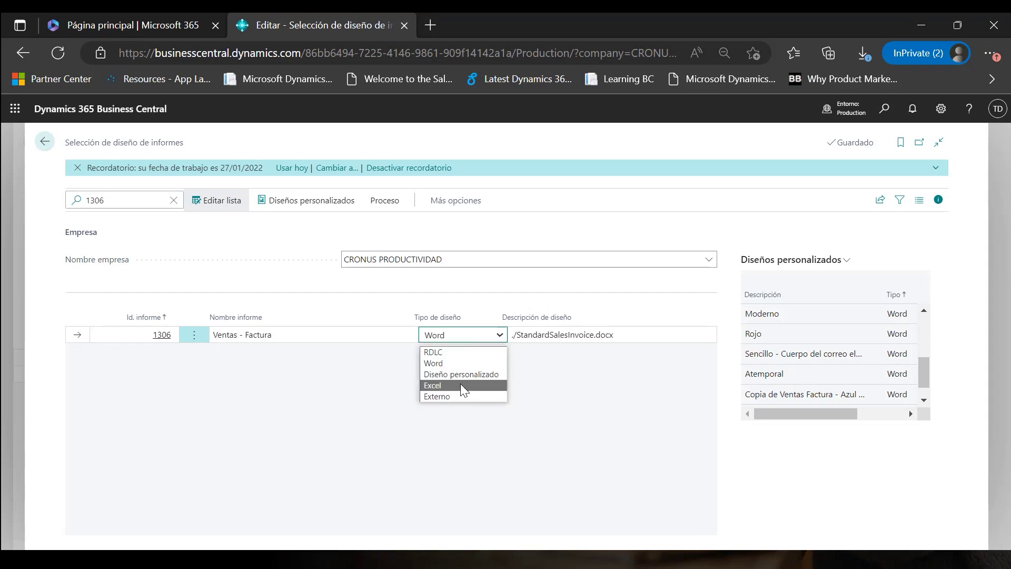
click(460, 375)
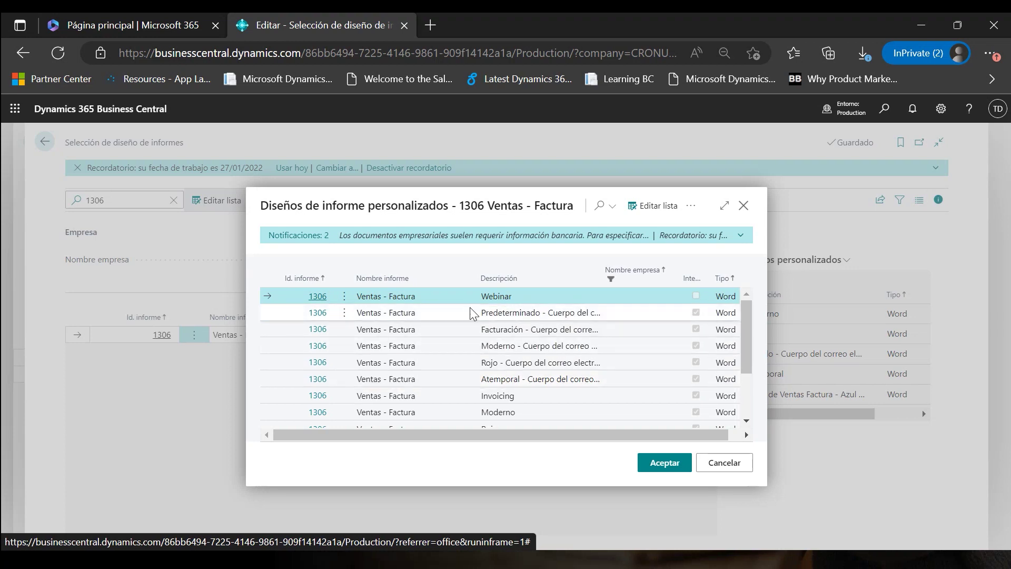
click(653, 466)
click(524, 399)
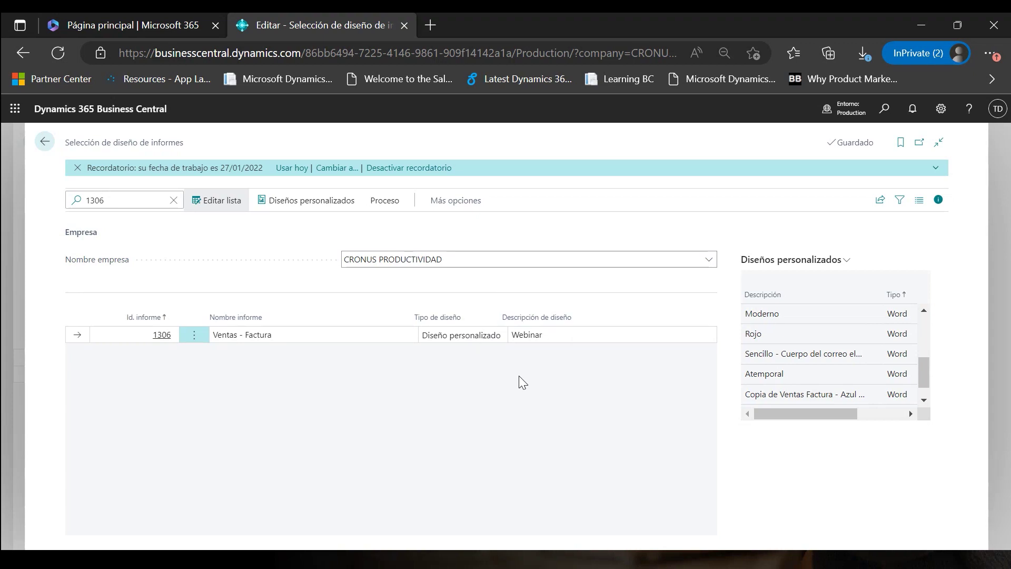
Step: Leave the report setup pages and search for and open the posted sales invoices list
key(Escape)
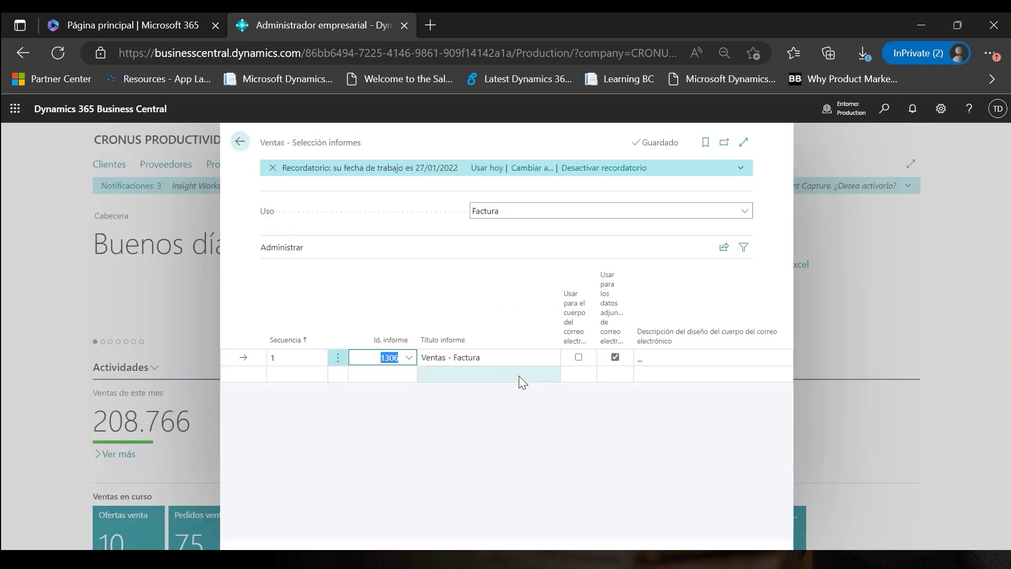
key(Escape)
click(892, 111)
text(lista históric)
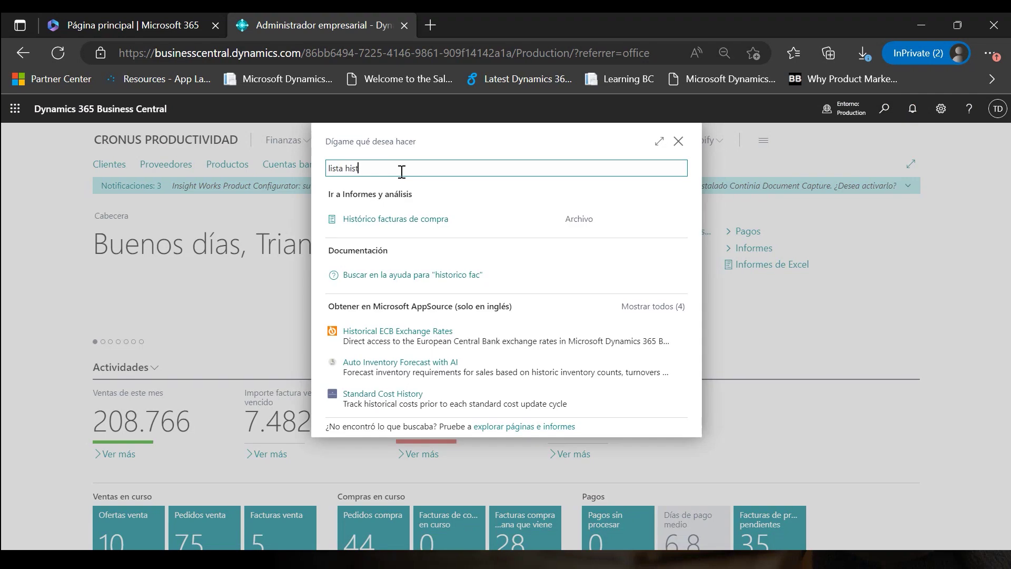
key(BackSpace)
key(BackSpace)
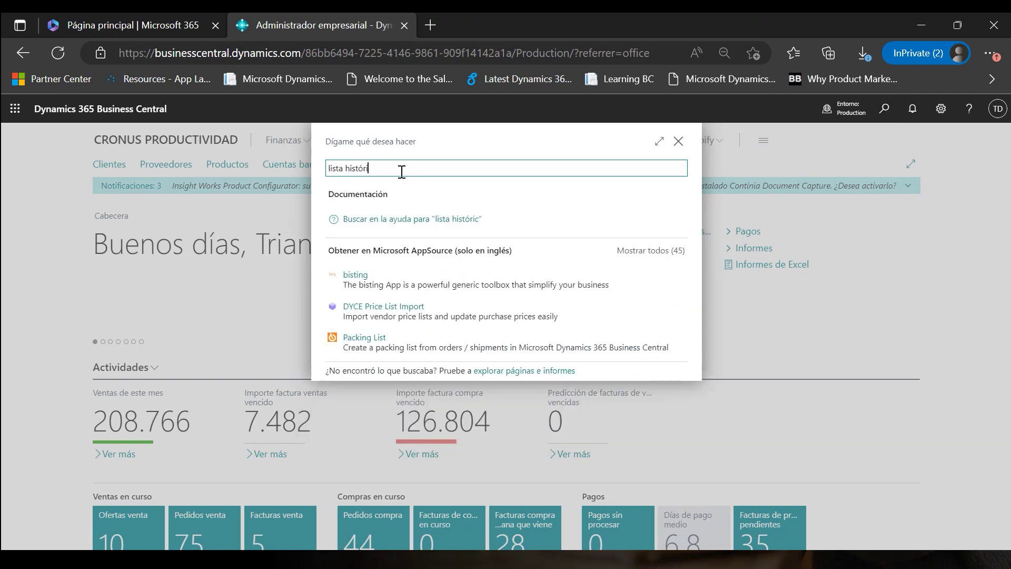
click(392, 220)
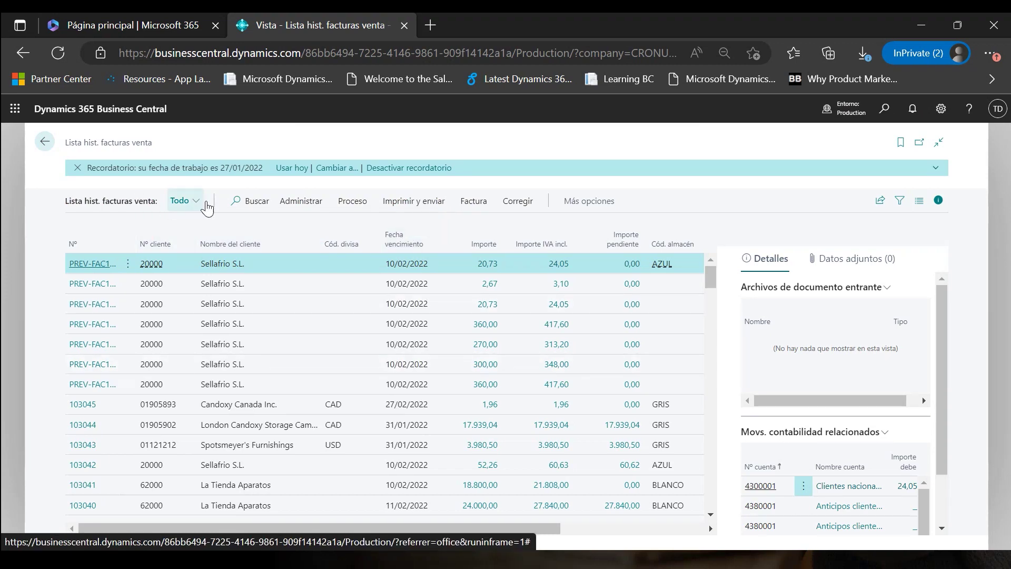
Step: Find posted sales invoice 103042, preview its printout to check the layout, and close the preview
click(254, 199)
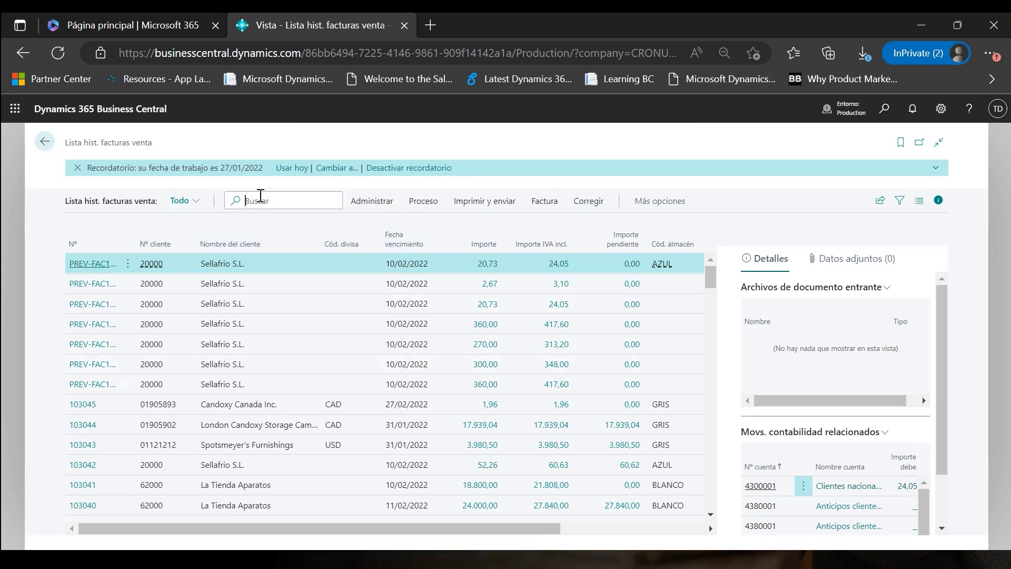
text(103042)
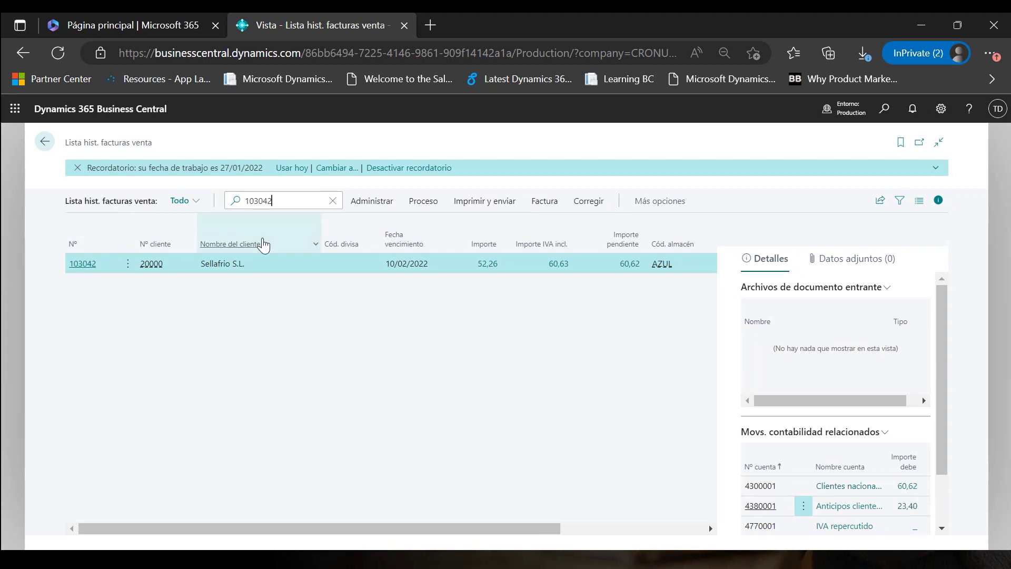
click(476, 202)
click(95, 226)
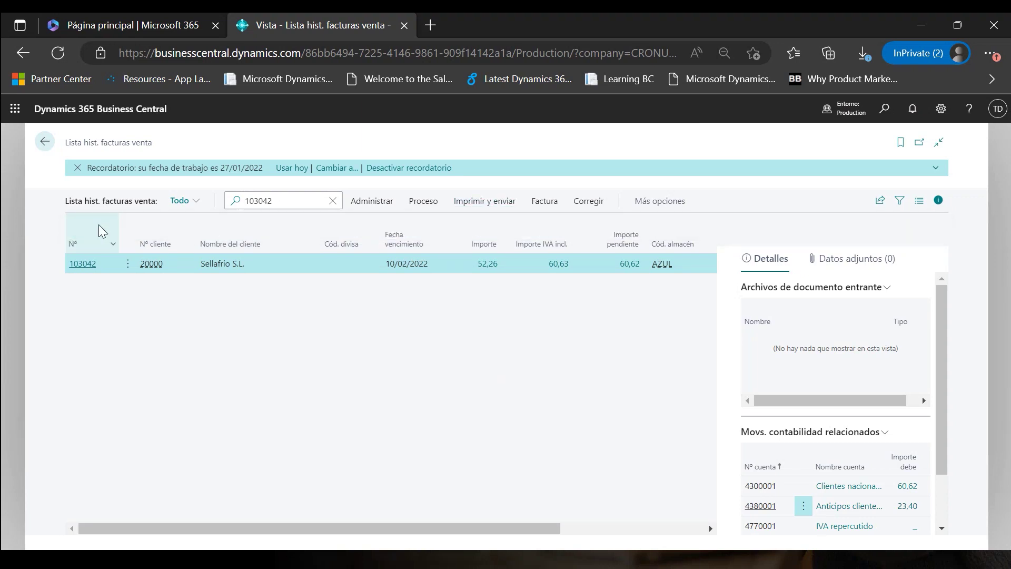
click(568, 504)
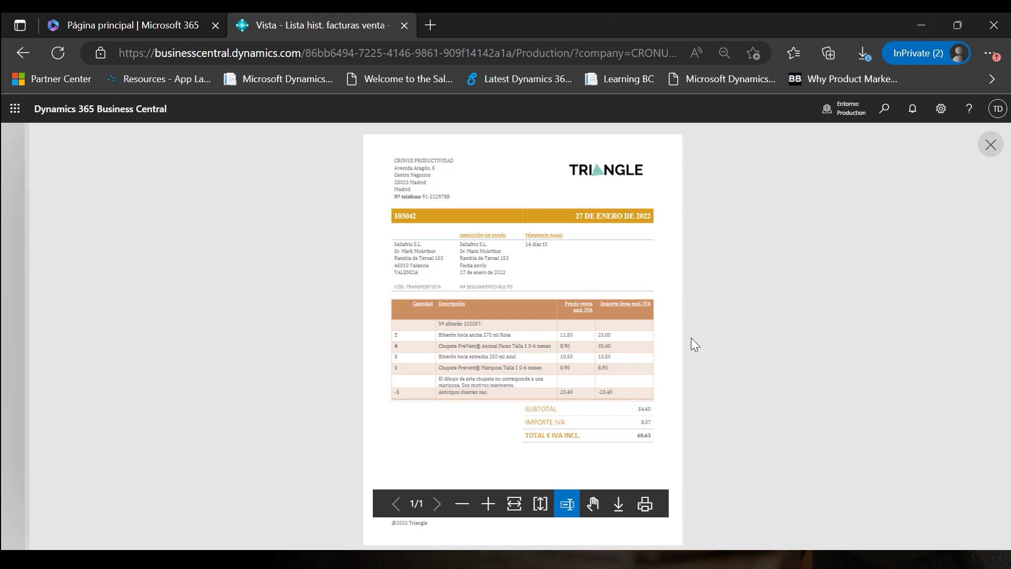
click(985, 148)
key(Escape)
Step: Open the Selección de diseño de informes page and filter it to report 1306
click(885, 109)
text(selección de info)
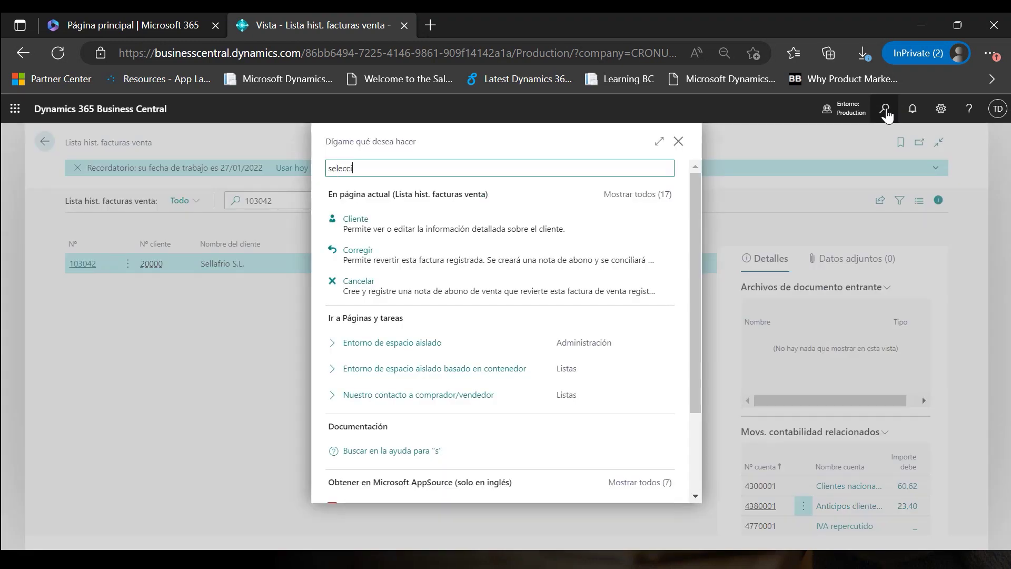
key(BackSpace)
key(BackSpace)
key(BackSpace)
key(BackSpace)
text(di)
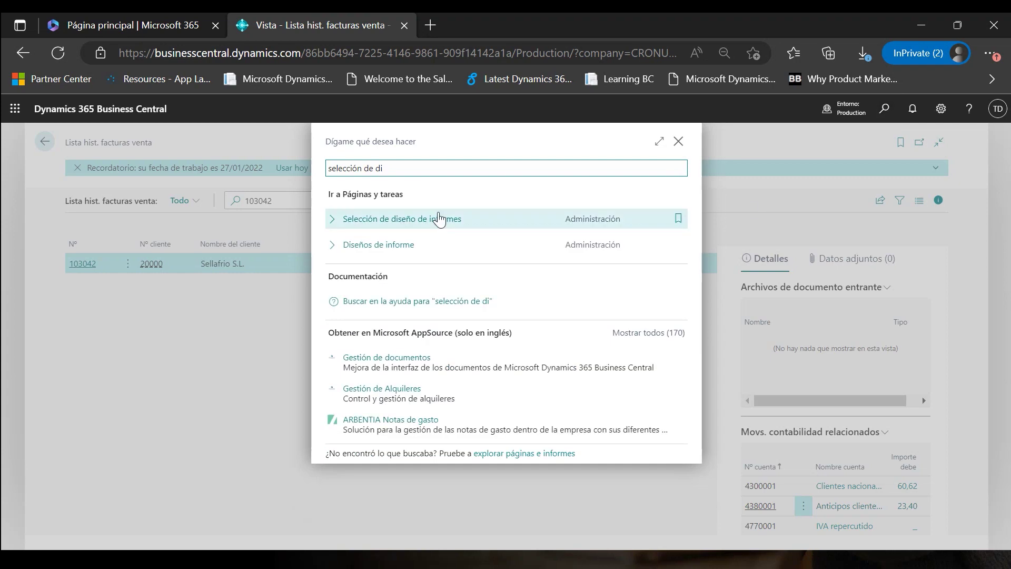
click(440, 219)
click(246, 194)
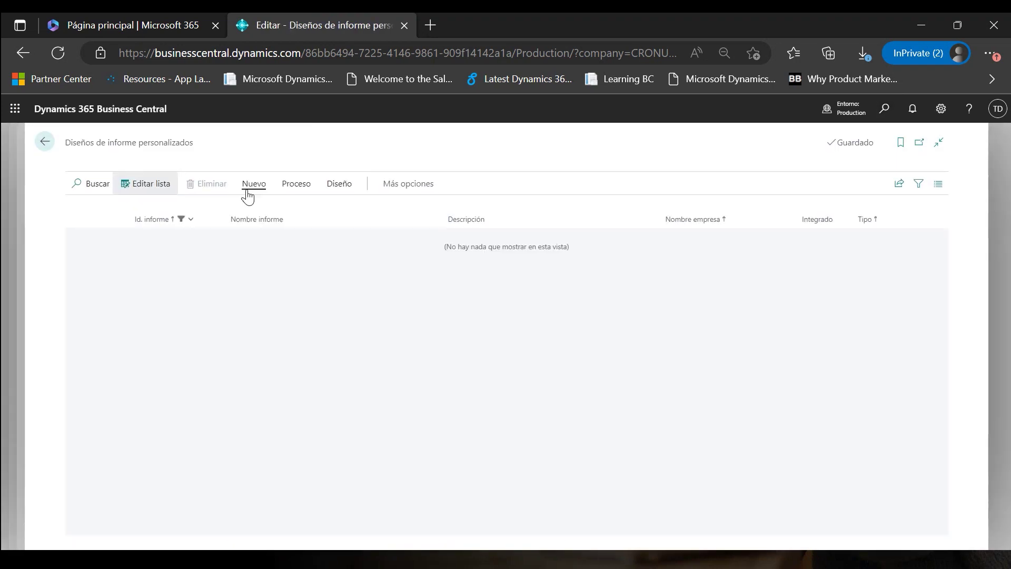
key(Escape)
click(97, 201)
text(1306)
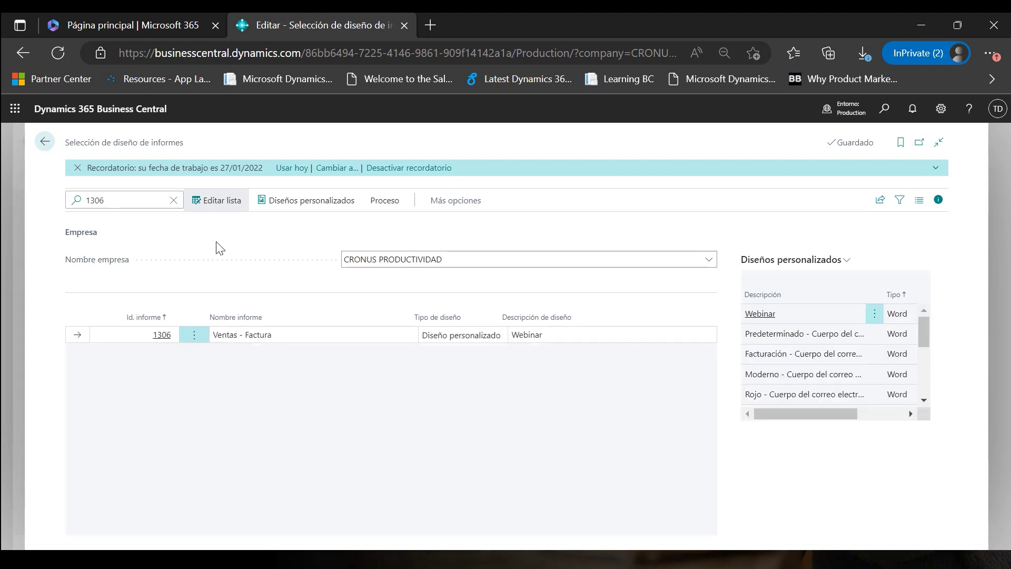
Step: From report 1306's custom layouts, run the Atemporal - Cuerpo del correo electrónico layout for posted invoice 103034 and preview it
click(294, 209)
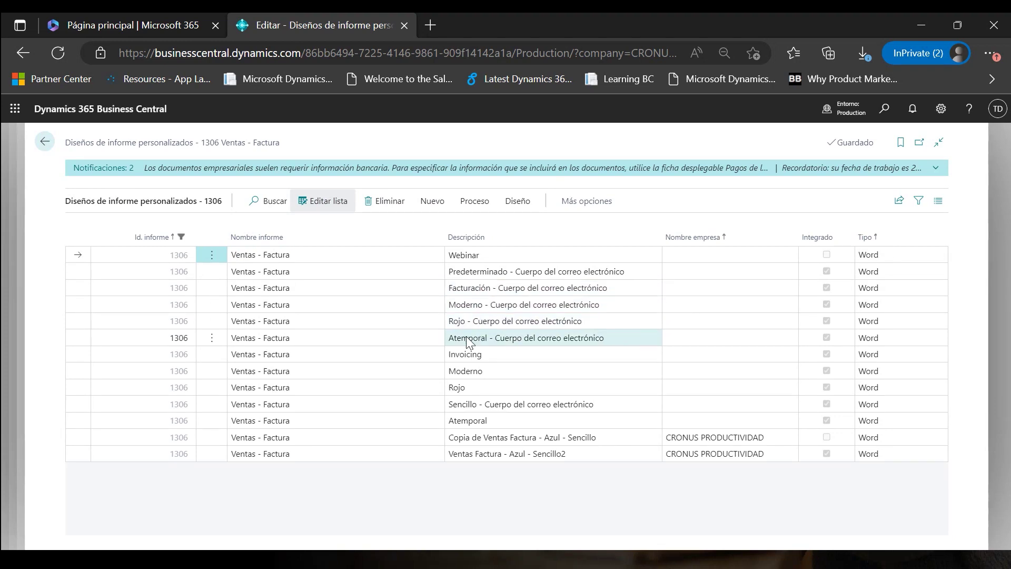
click(508, 338)
click(470, 204)
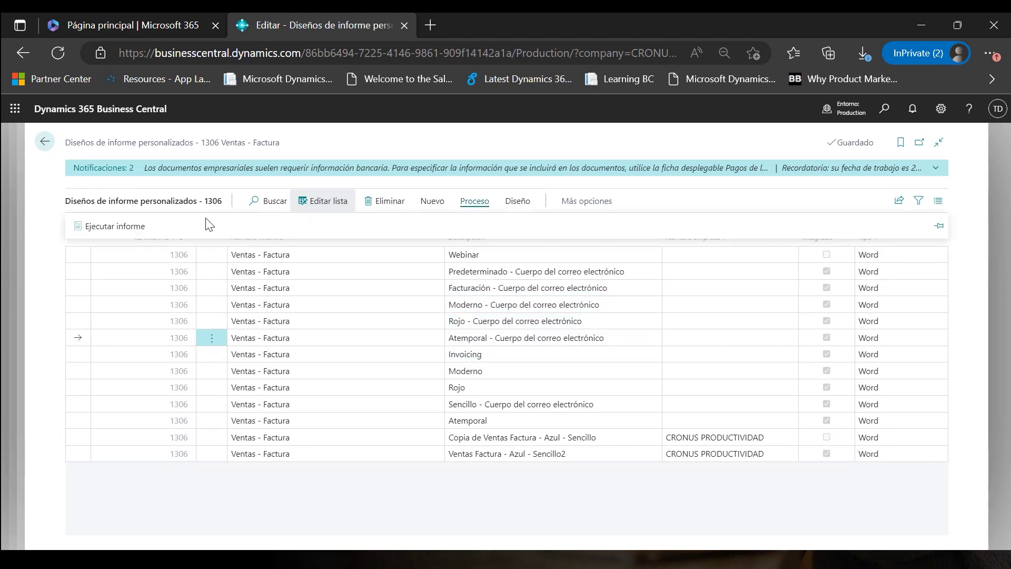
click(131, 226)
click(509, 429)
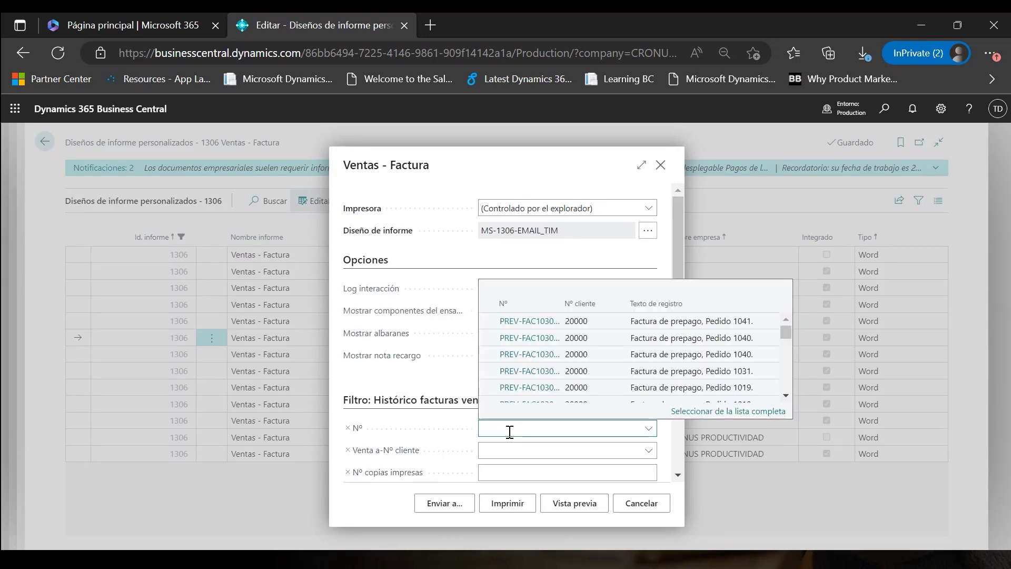
text(103034)
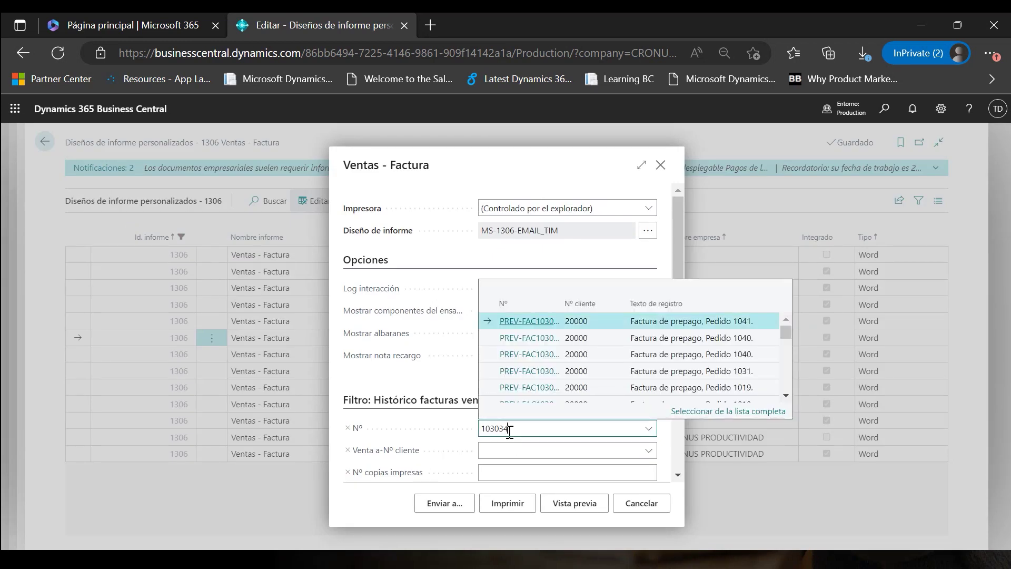
click(575, 503)
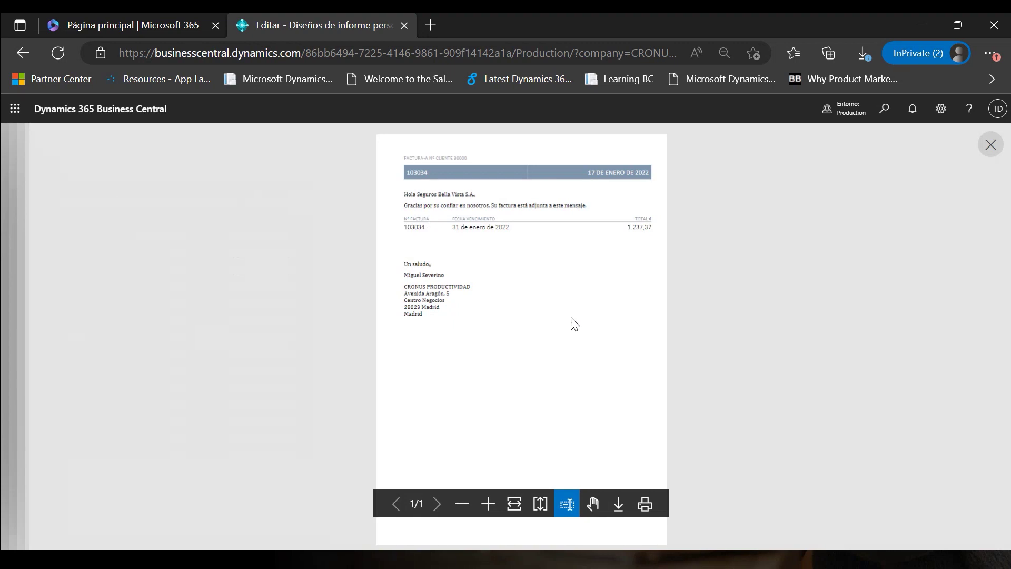
Step: Enlarge the email body preview, examine its header and signature block, and close the preview and the report request
click(488, 503)
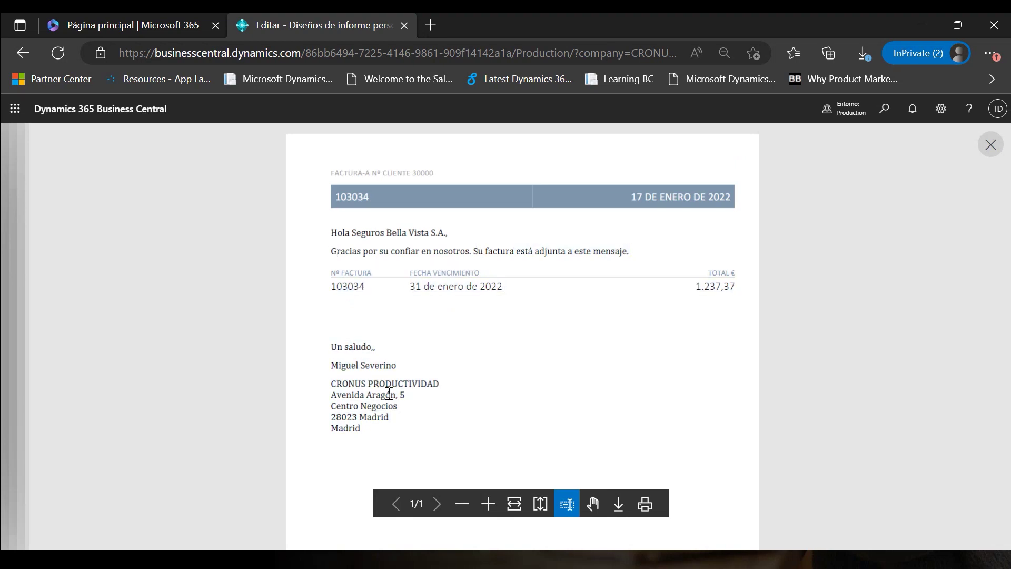
drag(345, 367, 409, 421)
right_click(413, 393)
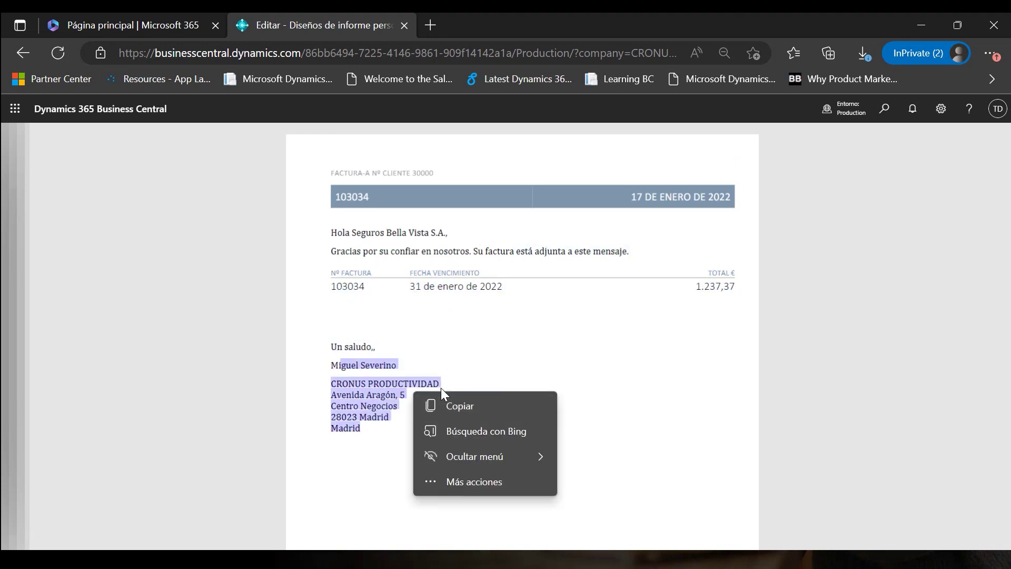
click(444, 399)
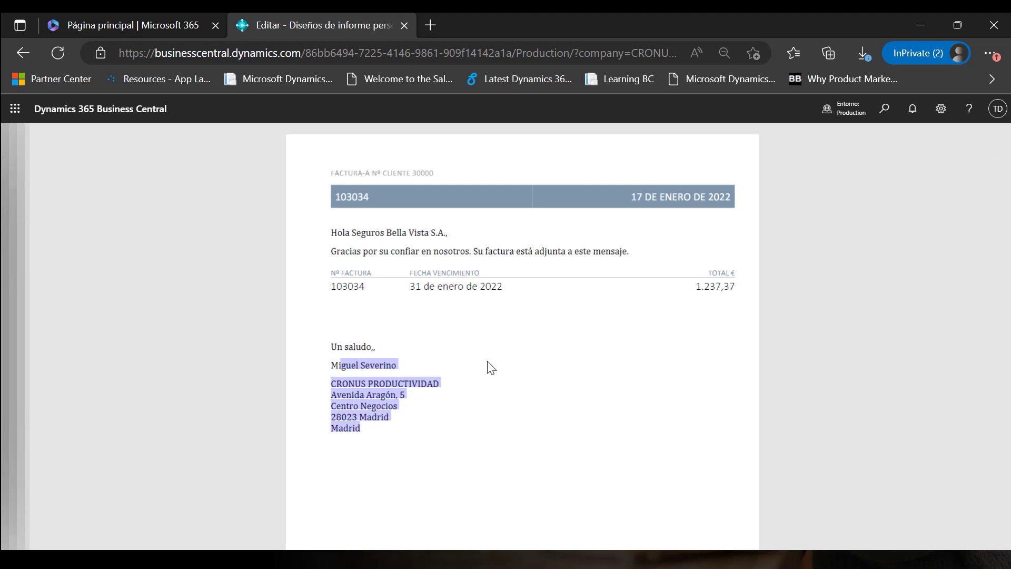
click(832, 312)
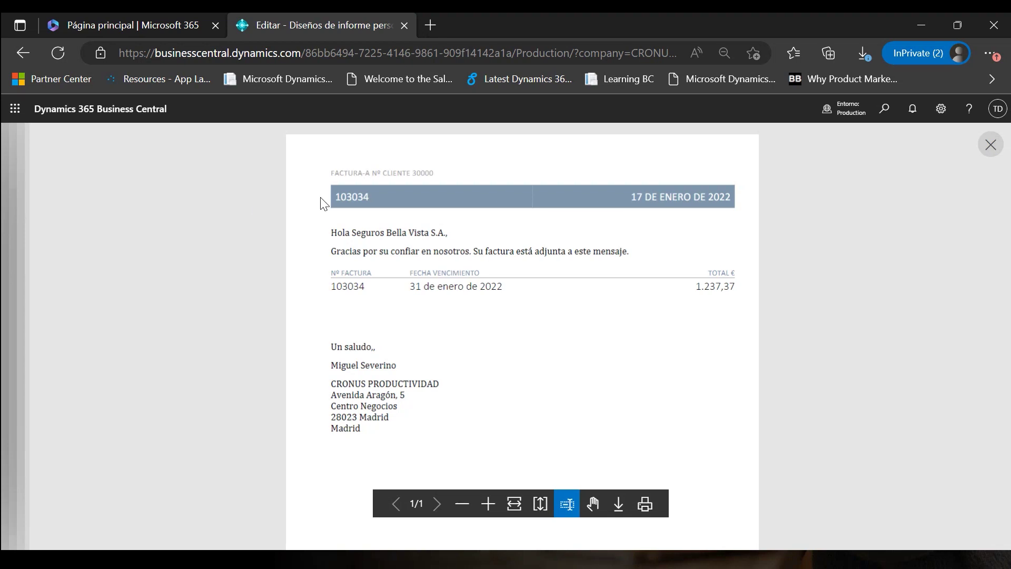
drag(345, 197, 996, 161)
click(990, 145)
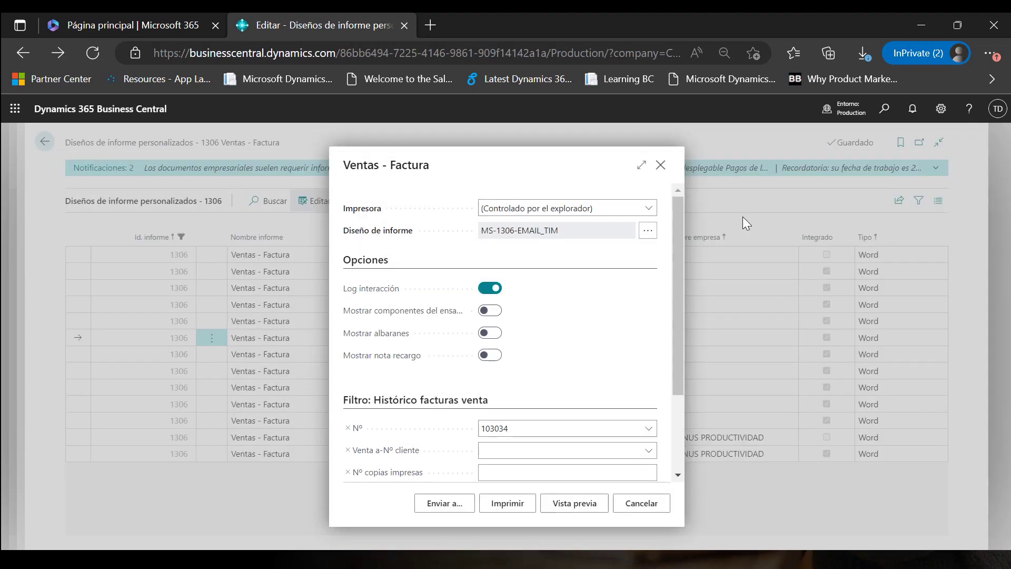
click(660, 166)
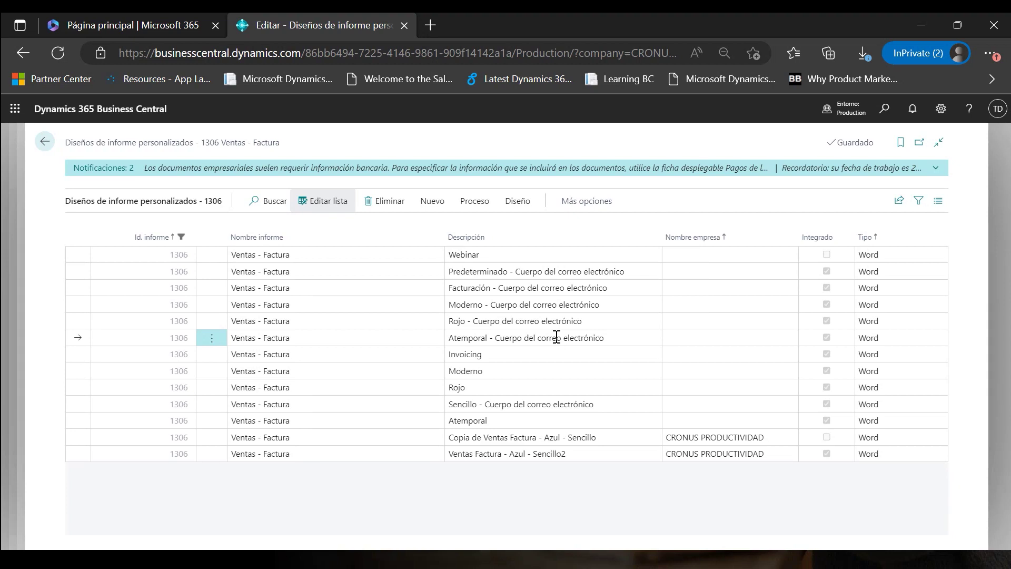
Step: Search for "ventas - sele" and open the Ventas - Selección informes page
click(881, 112)
text(v)
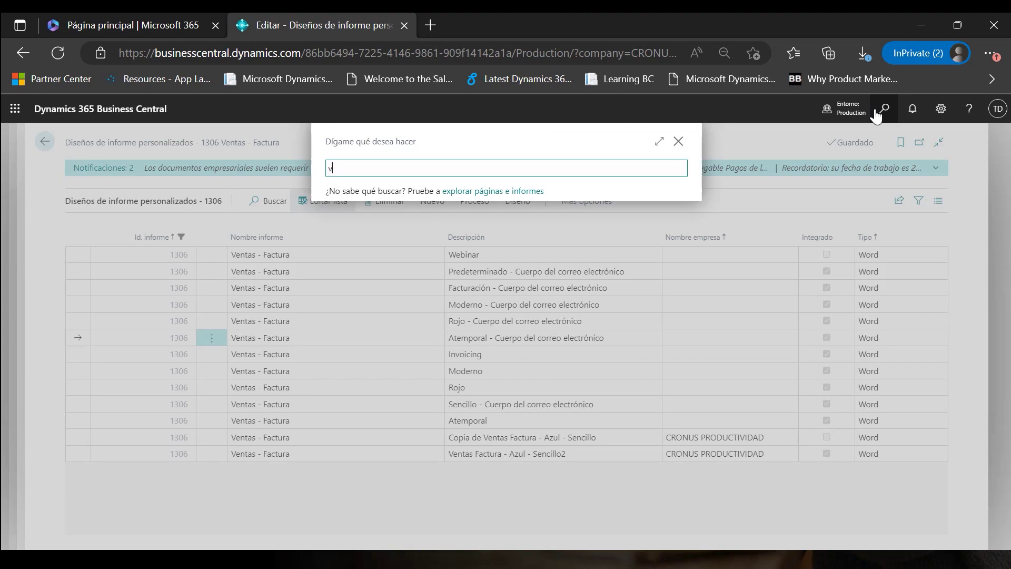
text(entas - sele)
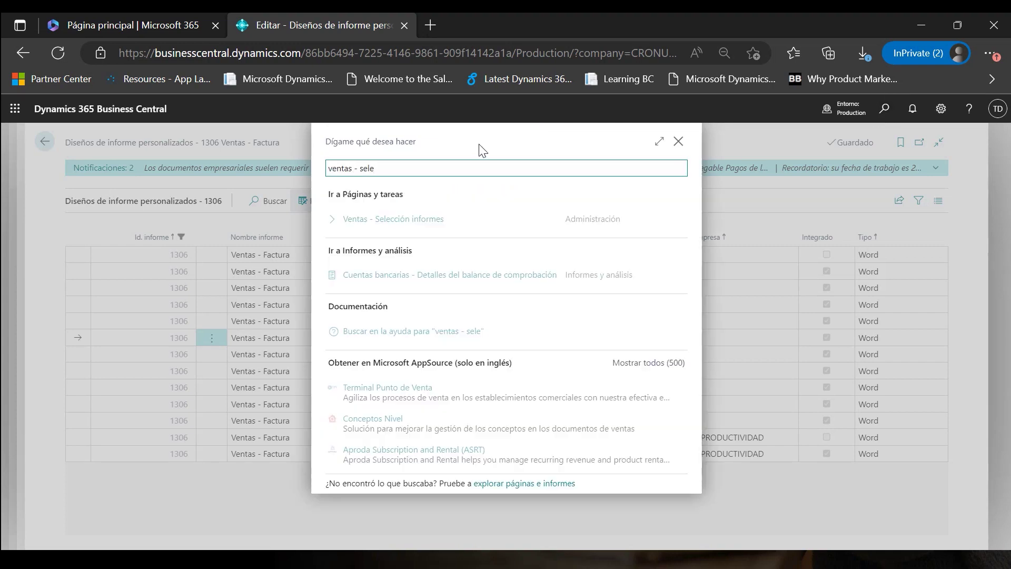
click(421, 220)
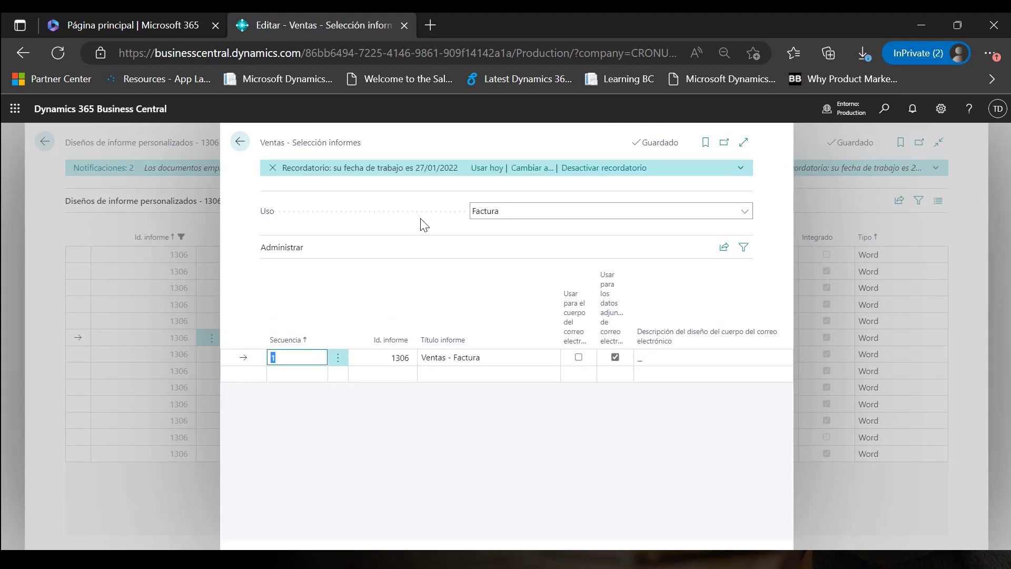
Step: Add a second Factura line for report 1306, enabled for the email body and disabled for email attachments
click(292, 374)
click(403, 374)
text(1306)
key(Tab)
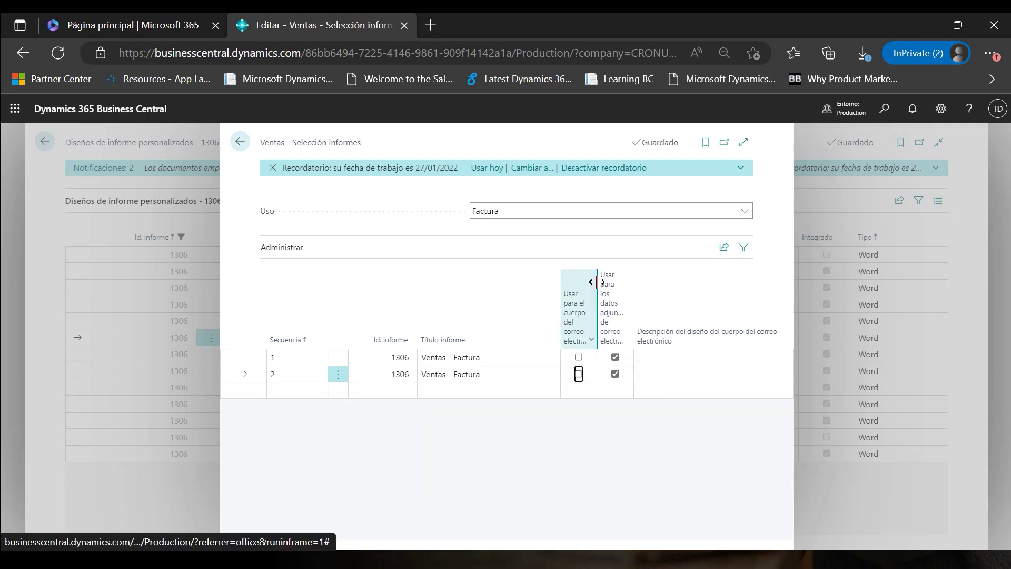
click(743, 144)
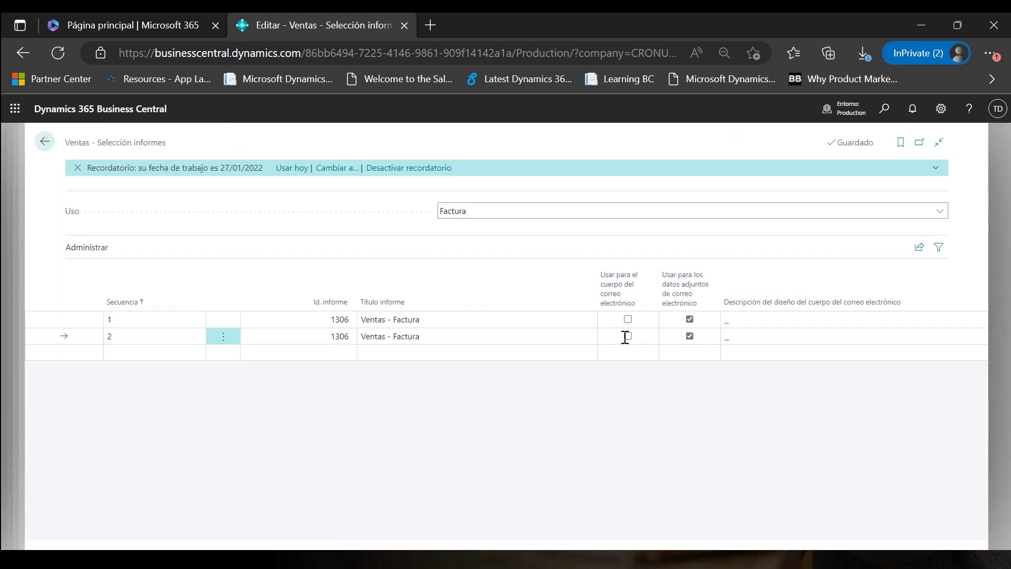
click(627, 336)
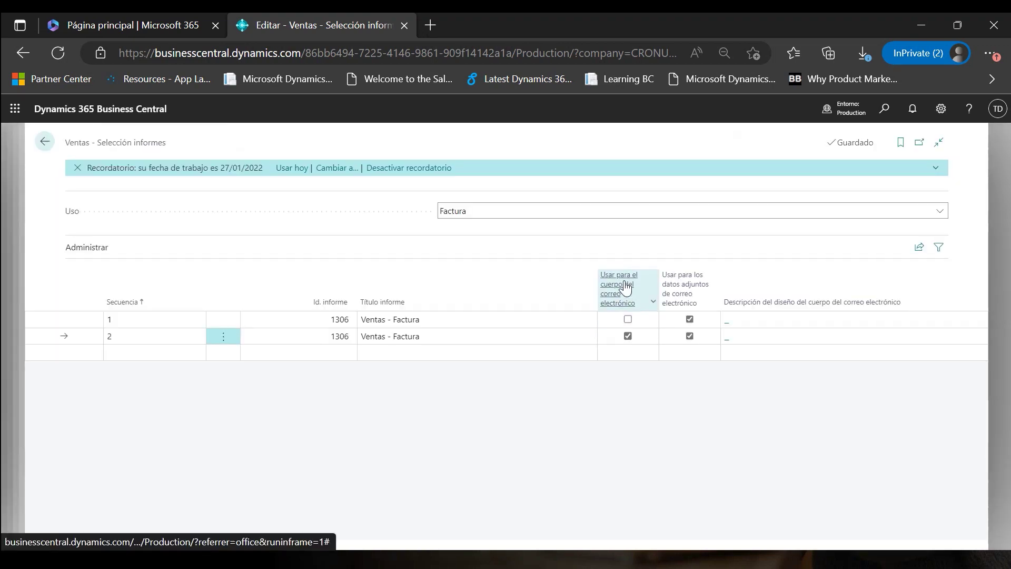
click(689, 336)
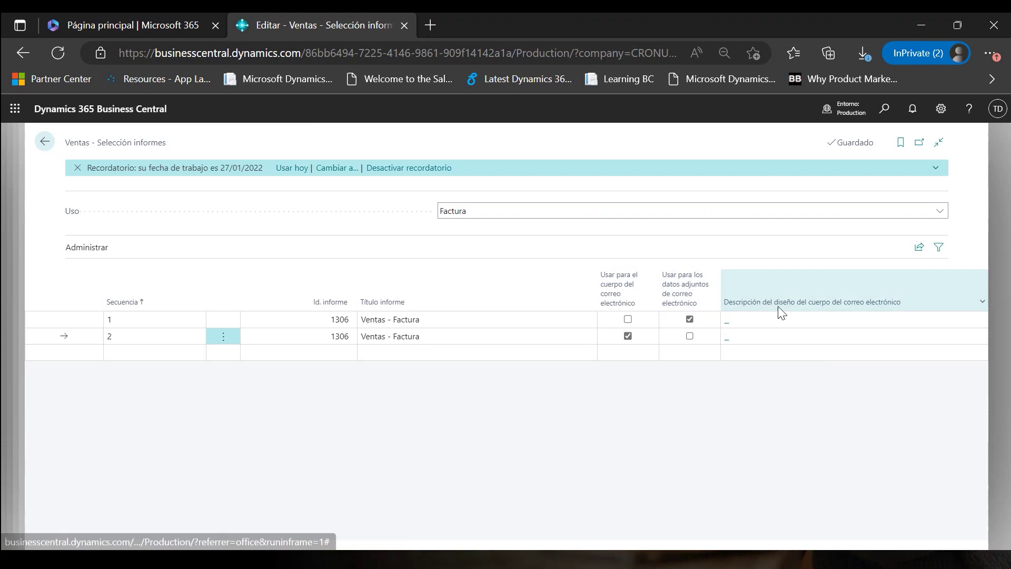
Step: Assign the Atemporal - Cuerpo del correo electrónico layout as the email body design of the second report line
click(727, 340)
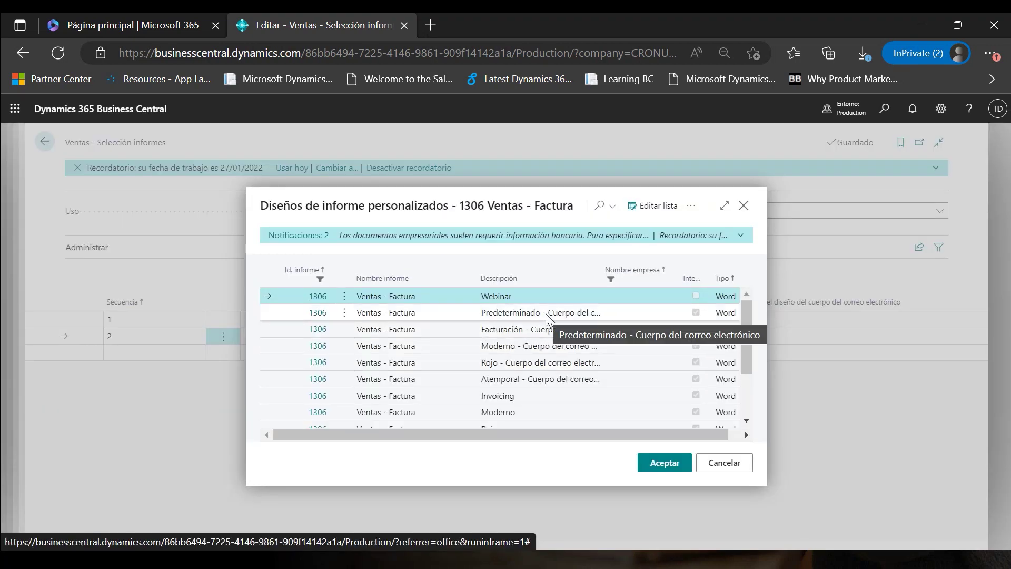
click(550, 379)
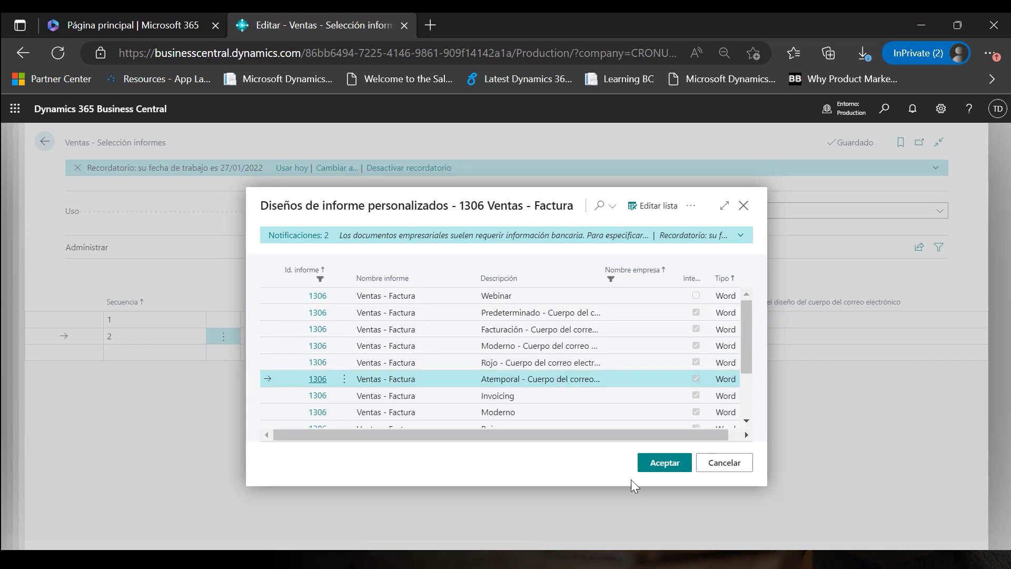
click(661, 474)
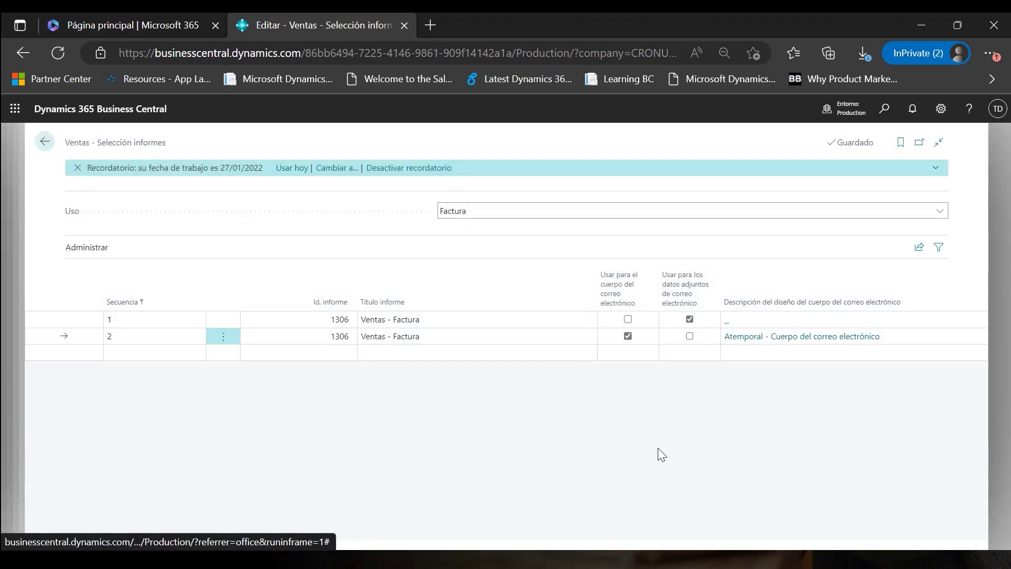
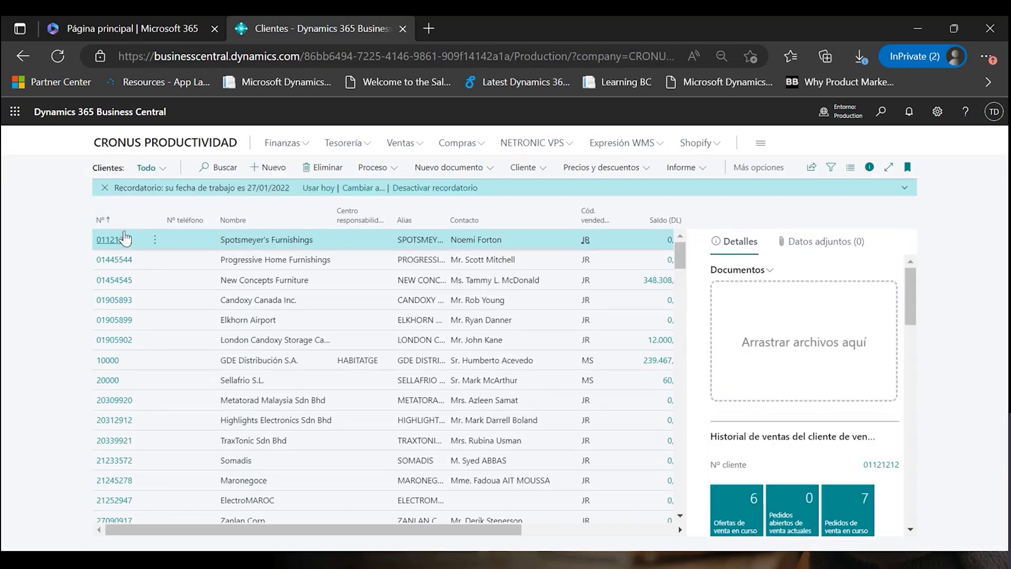
Step: Open the customer card of Spotsmeyer's Furnishings and go to its document layouts (Diseños de documento)
click(114, 240)
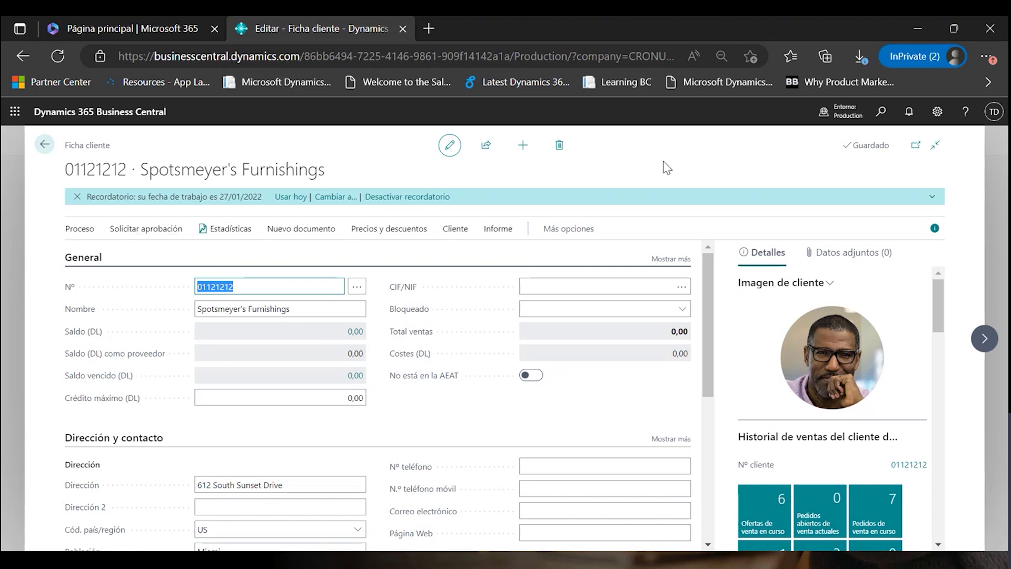
click(559, 230)
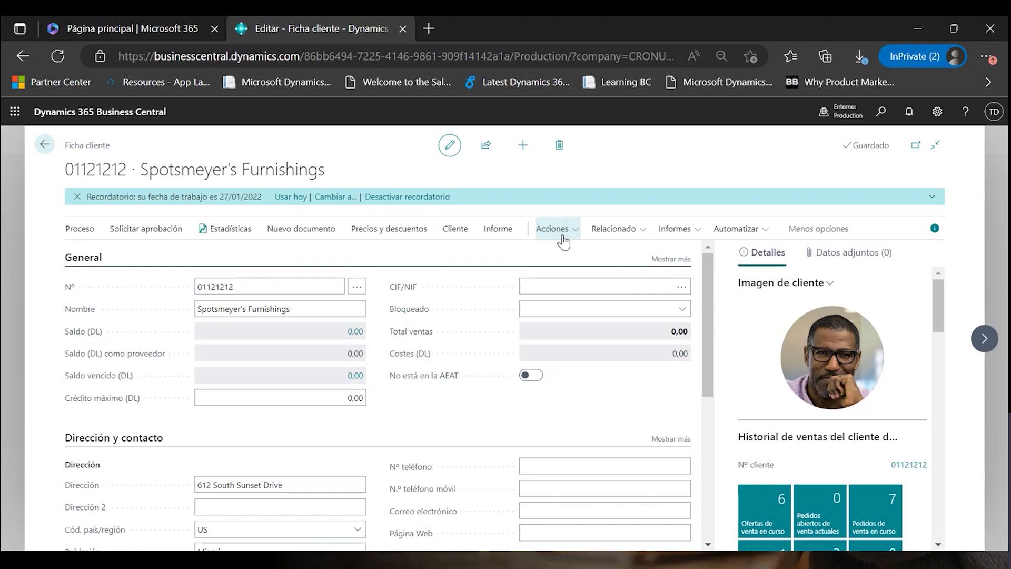
click(634, 239)
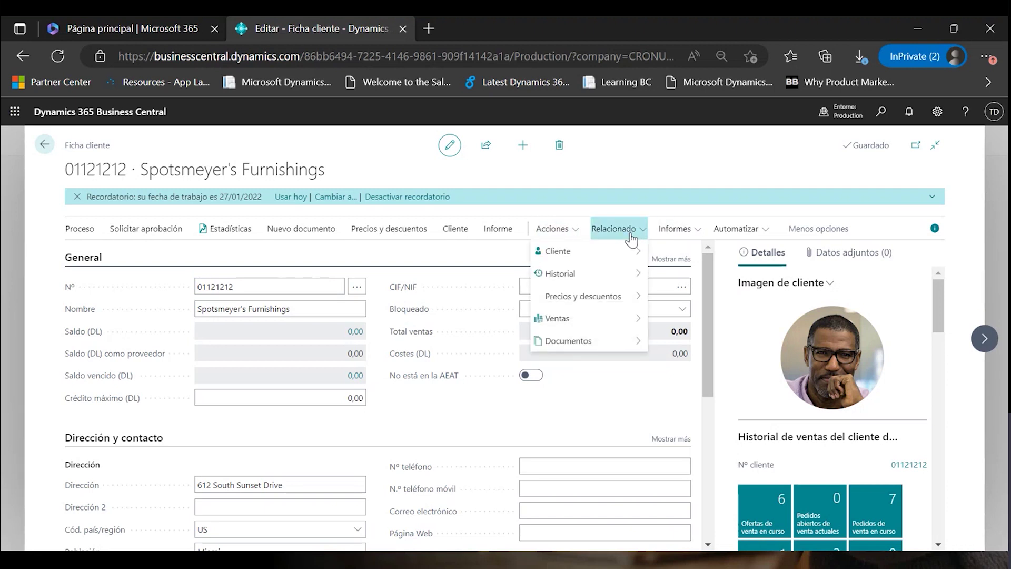
mouse_move(600, 256)
mouse_move(714, 299)
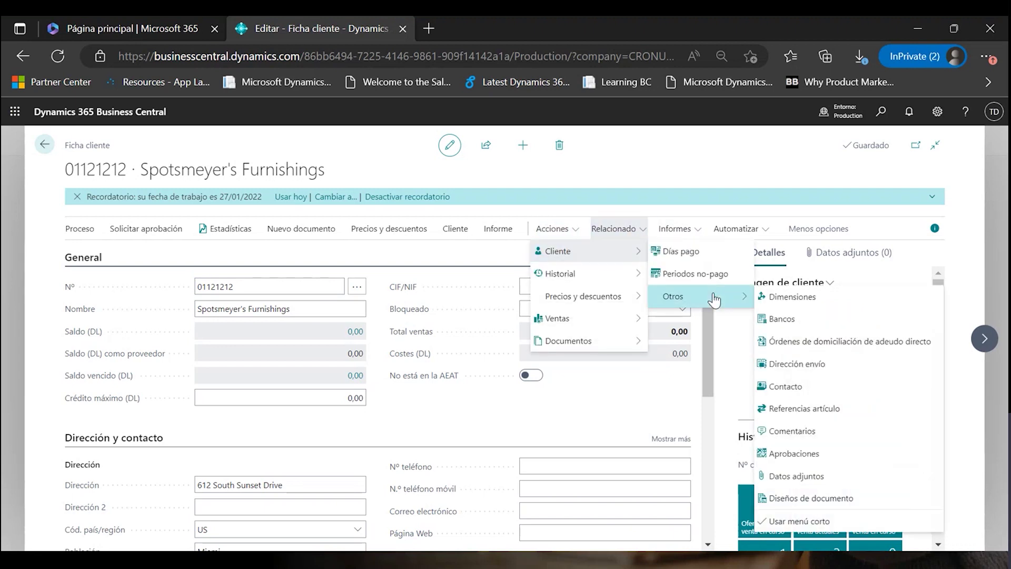
click(864, 501)
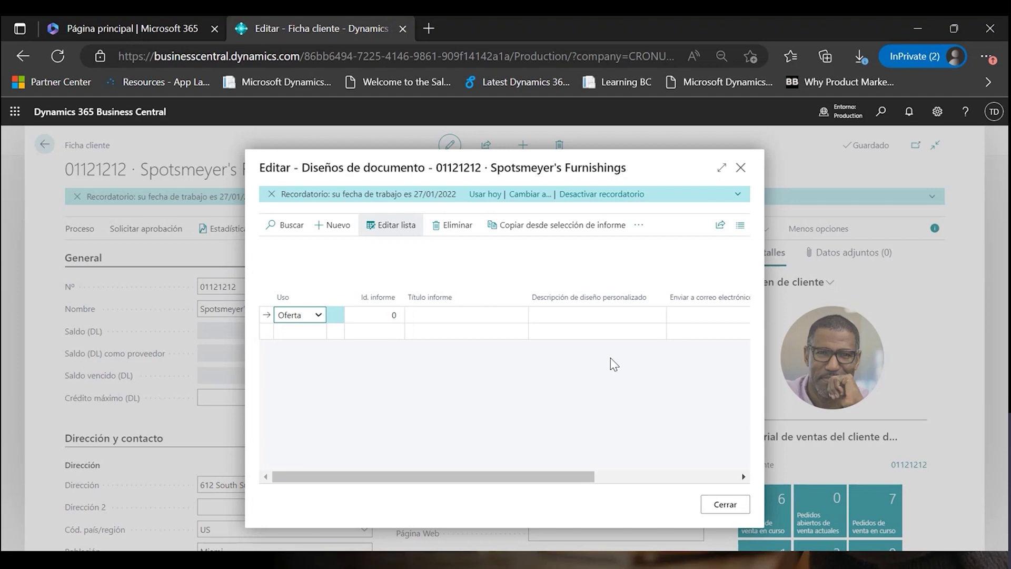
Step: Set the customer's document layout line to usage Factura with report ID 1306
click(375, 315)
click(318, 315)
click(293, 351)
click(390, 318)
text(1306)
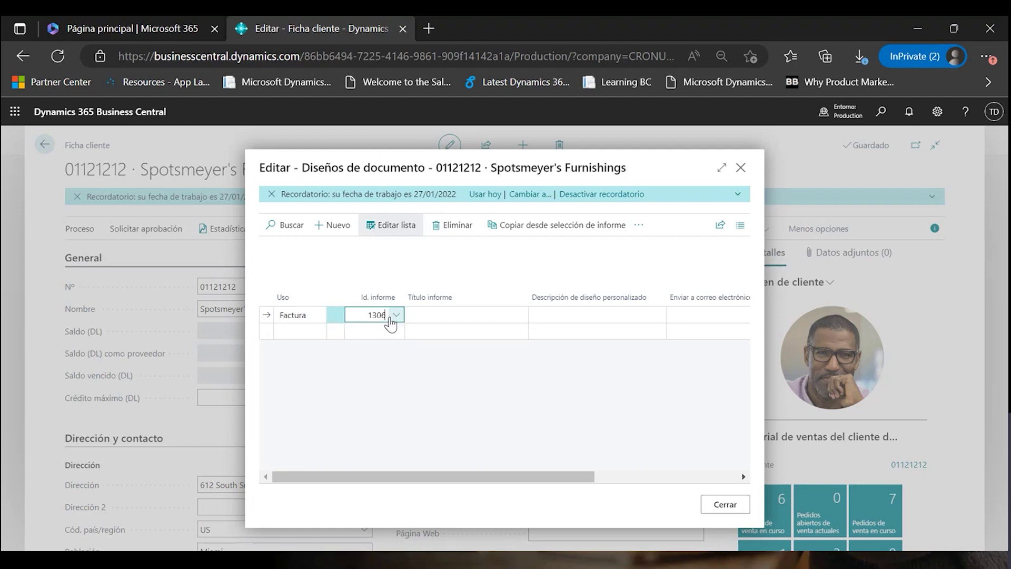
key(Tab)
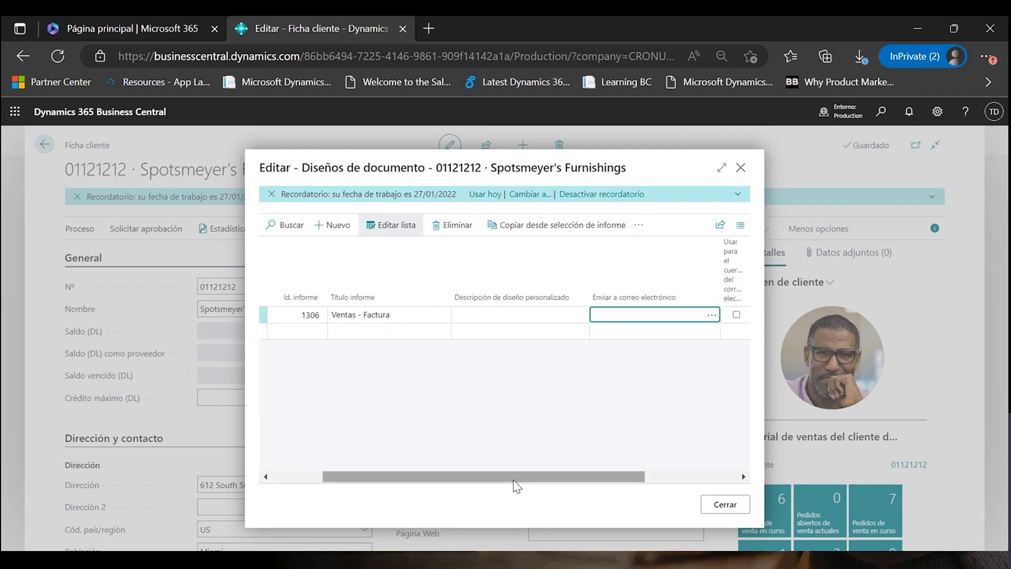
Step: Choose Moderno as the custom layout for the customer's Factura line and review the line's email columns
click(582, 319)
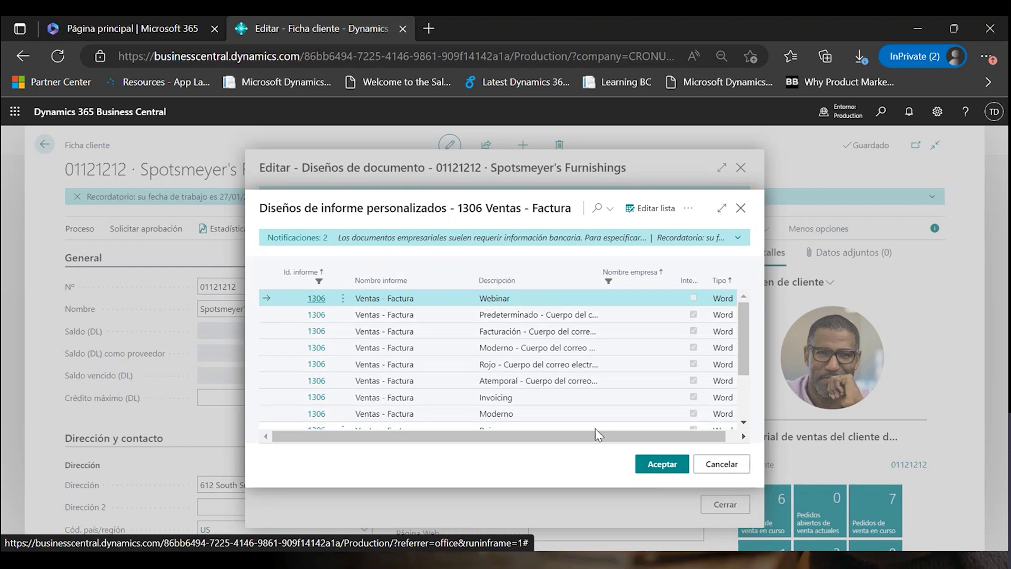
scroll(527, 390, down, 1)
click(515, 373)
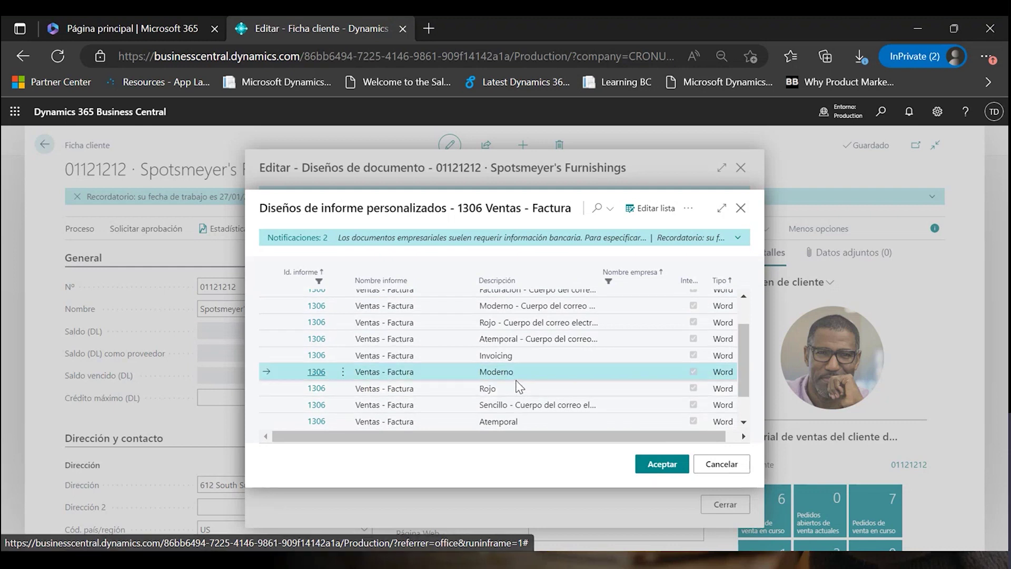
click(662, 467)
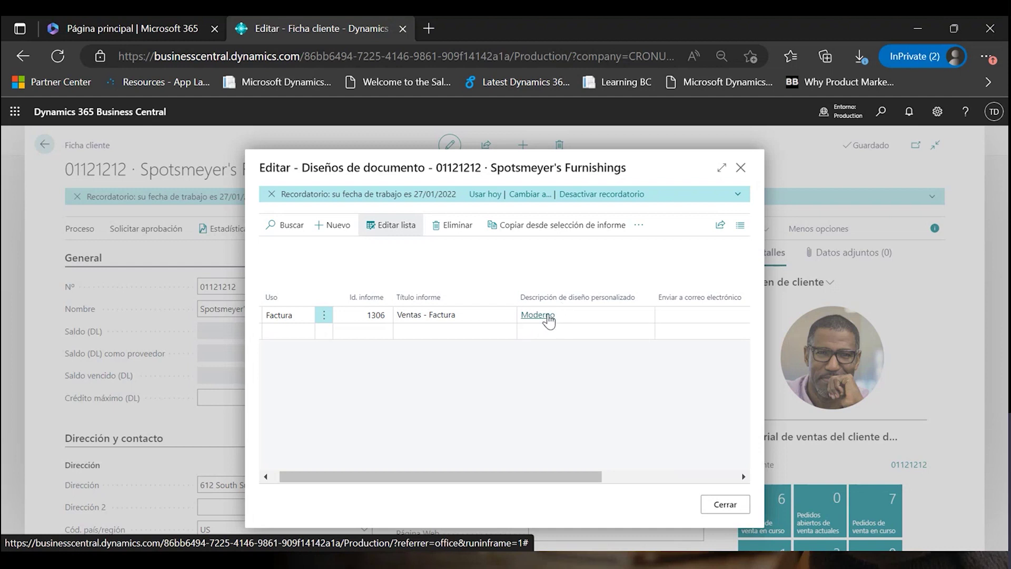
drag(537, 476, 567, 477)
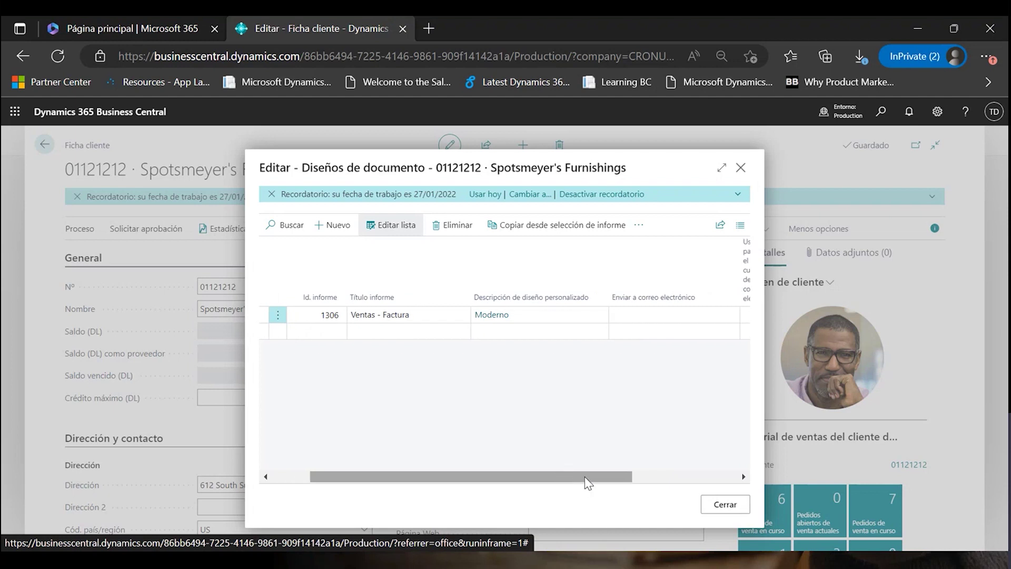
drag(585, 479, 674, 479)
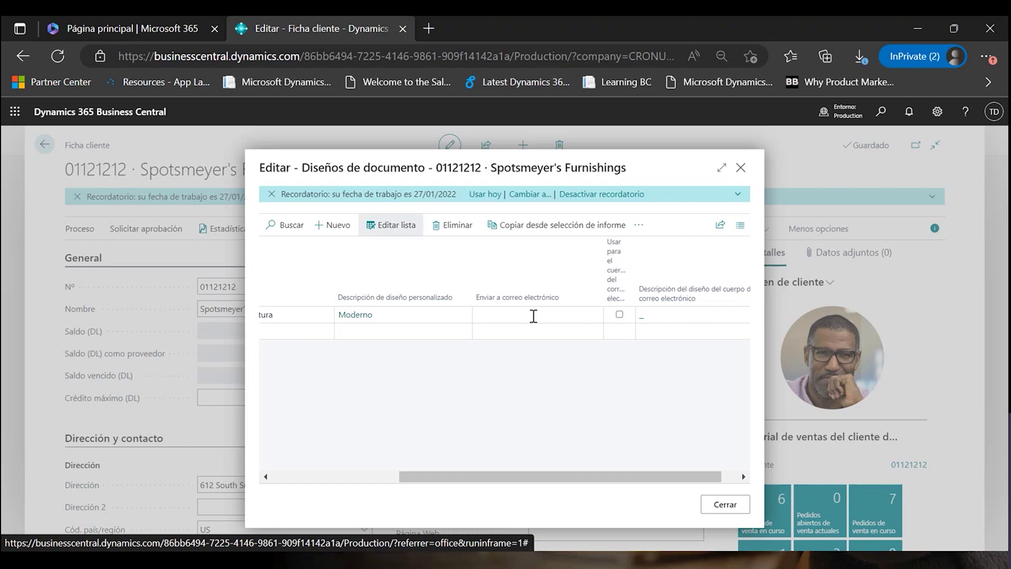
drag(456, 476, 310, 487)
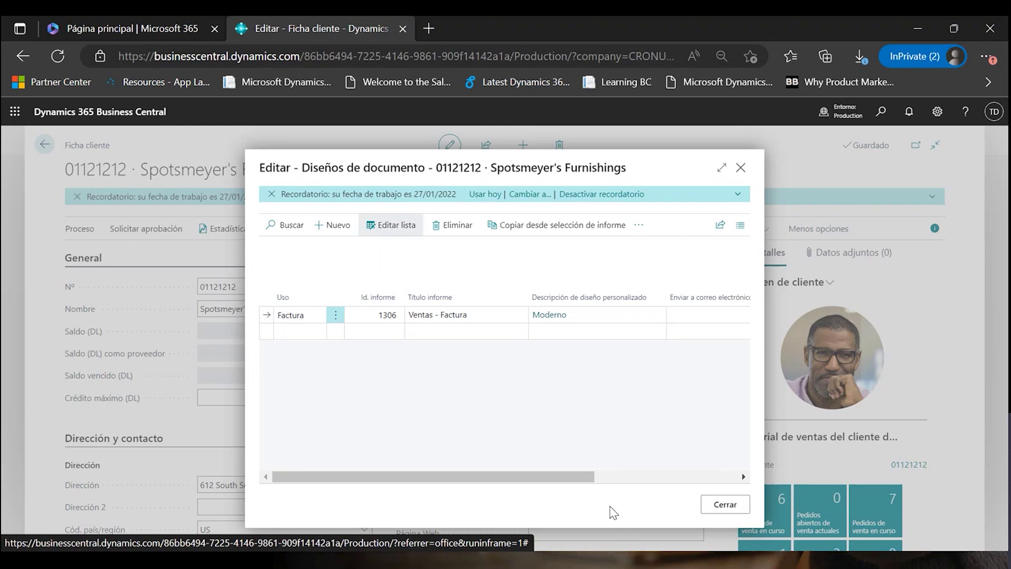
Step: Review the email columns of the customer's Factura document layout line
drag(580, 481, 669, 466)
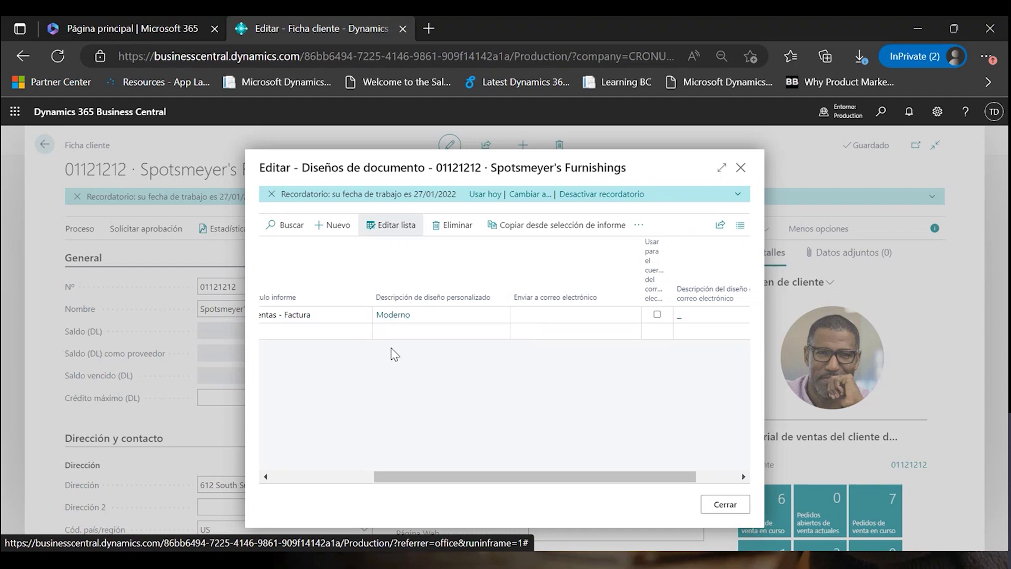
drag(384, 479, 266, 477)
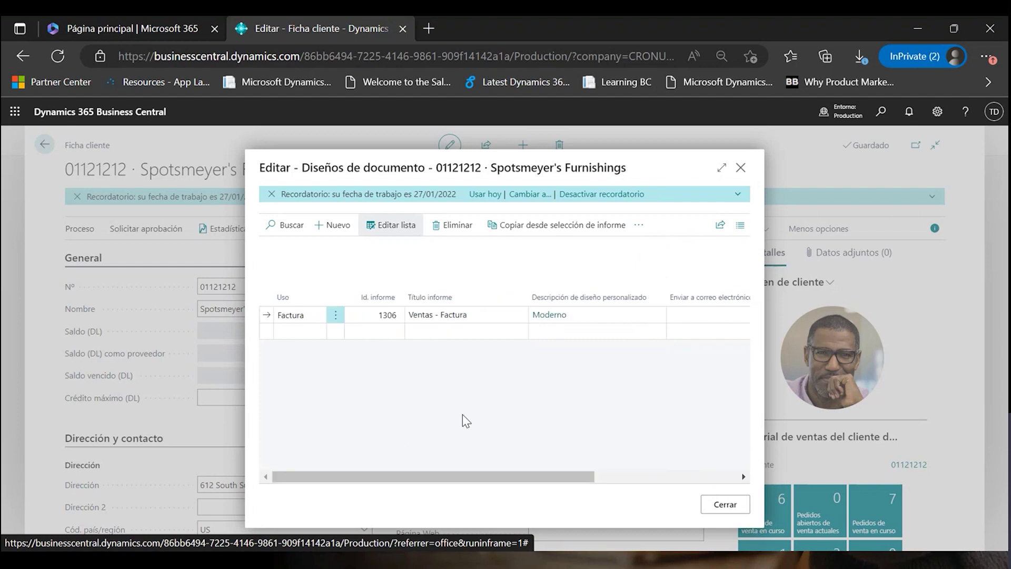
Step: Switch to the Genérico invoice layout in Word and go to the top of the document
key(alt+Tab)
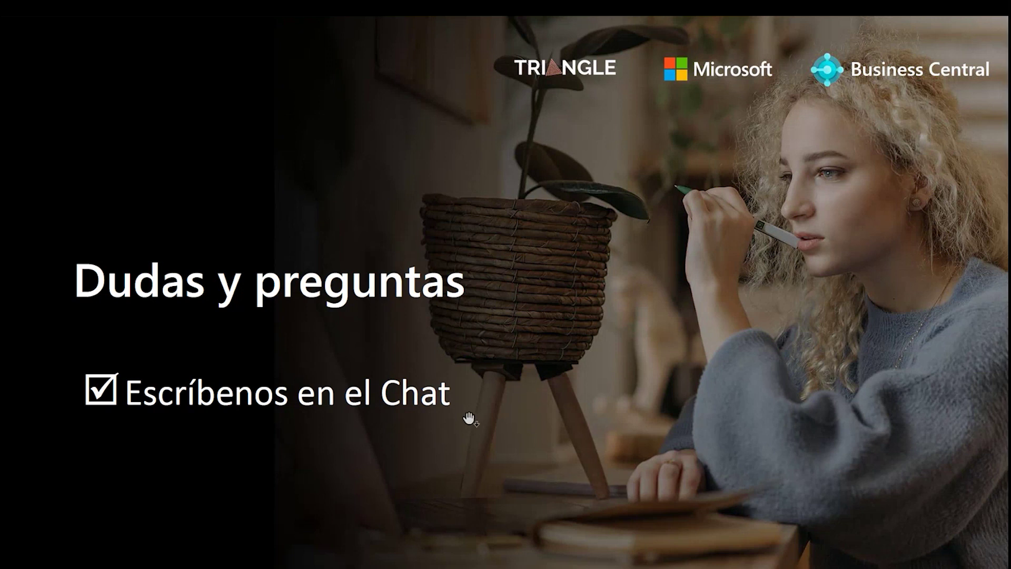
key(alt+Tab)
key(alt+Tab)
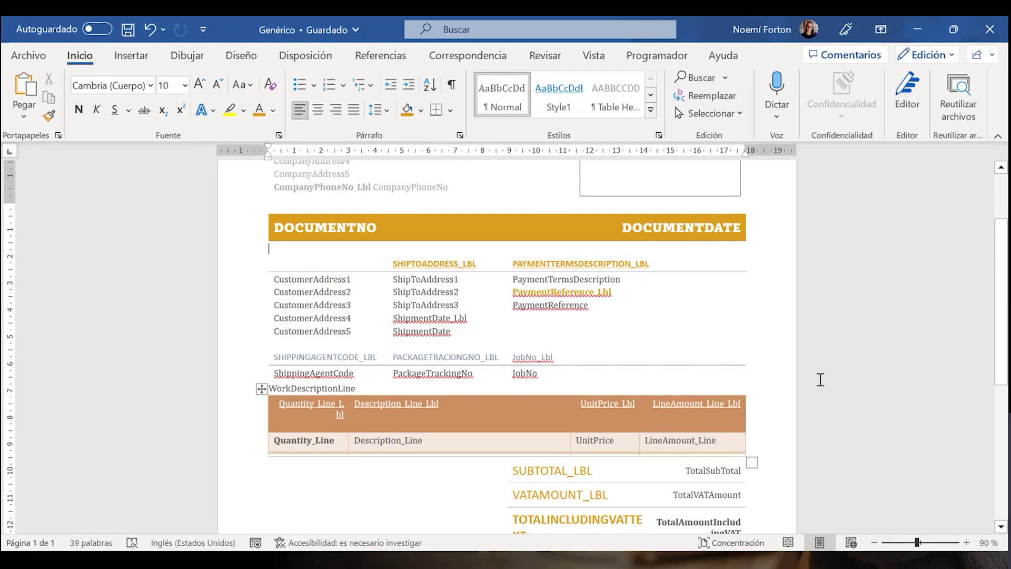
scroll(788, 339, up, 3)
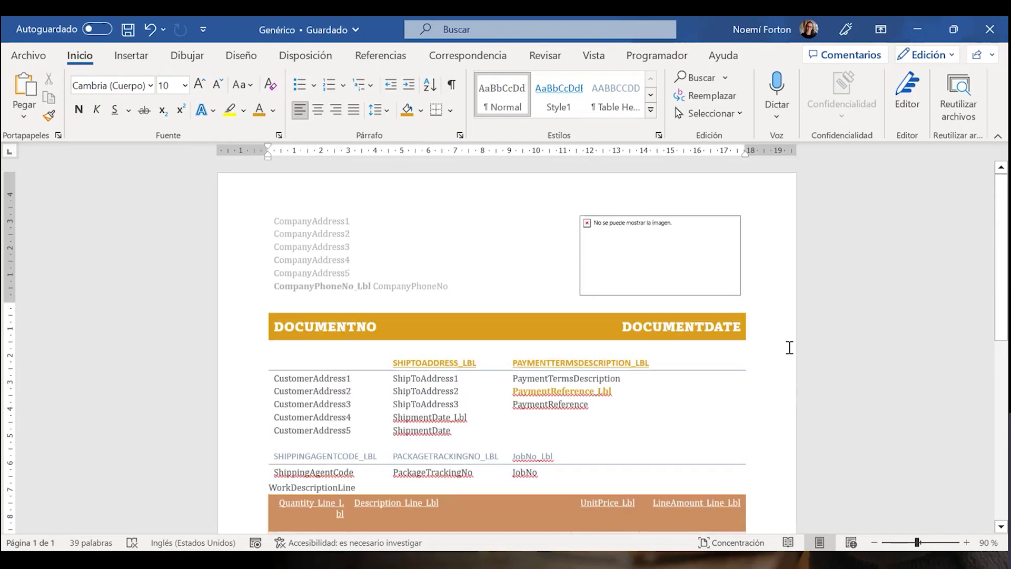
click(144, 207)
click(854, 241)
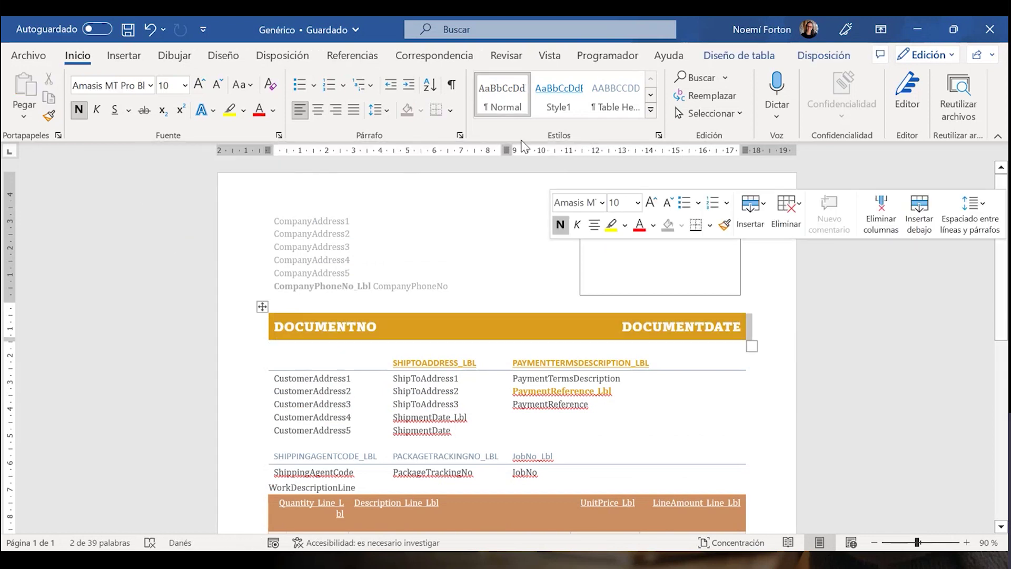
Step: Insert the centred page number style Número sin formato 2 at the bottom of the page and return to the document body
click(133, 56)
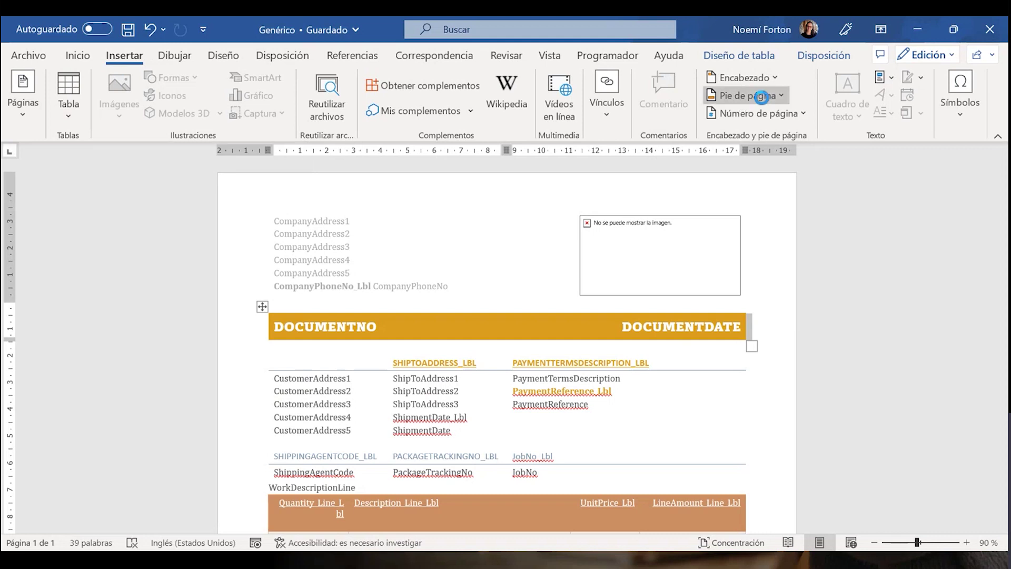
click(763, 96)
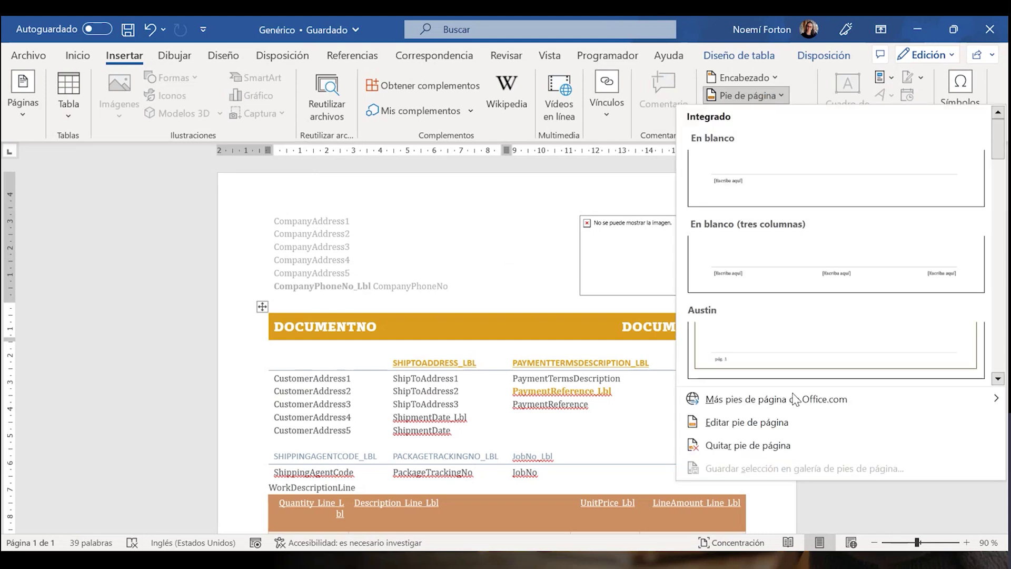
click(769, 96)
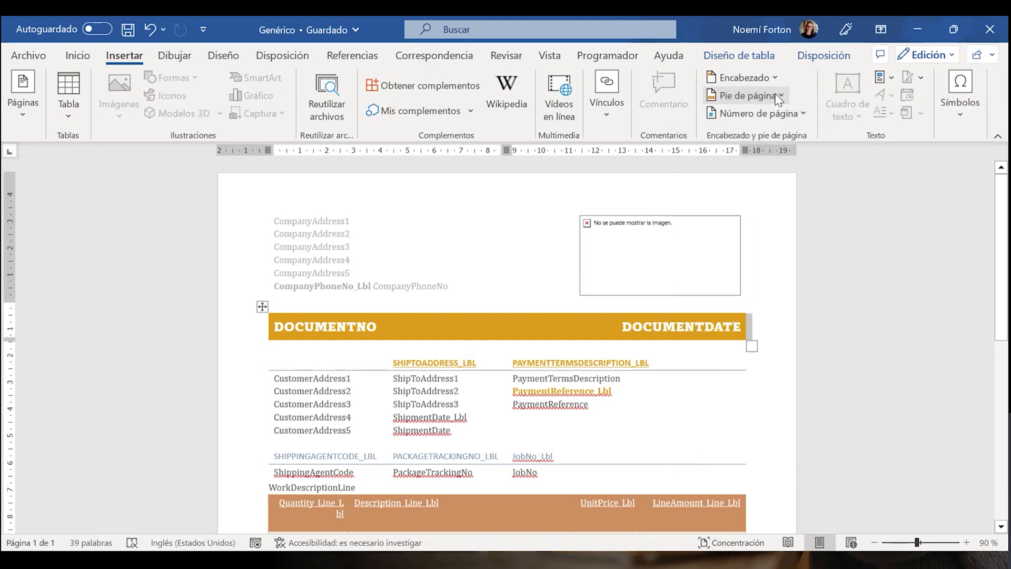
click(785, 114)
mouse_move(779, 158)
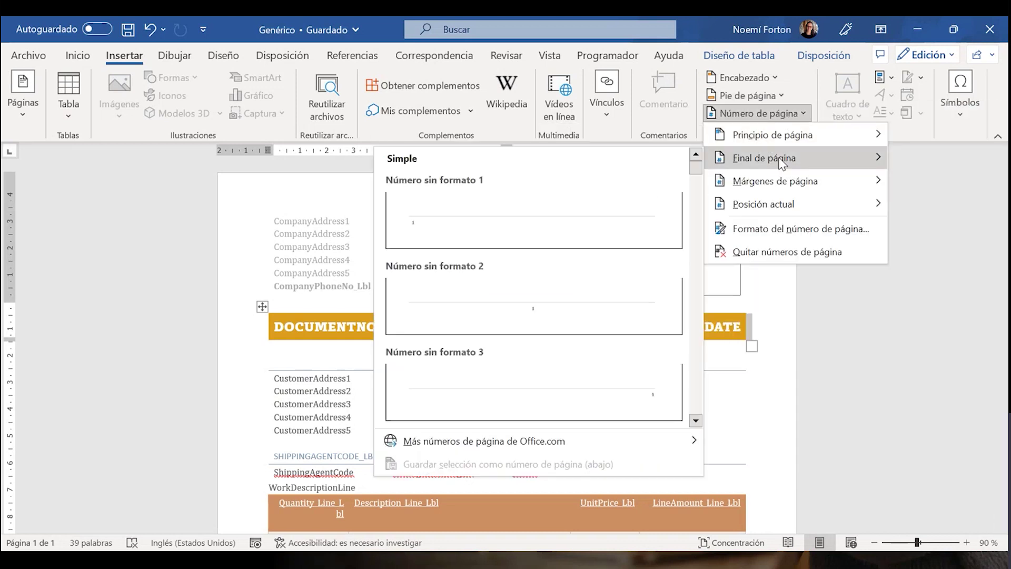
click(572, 308)
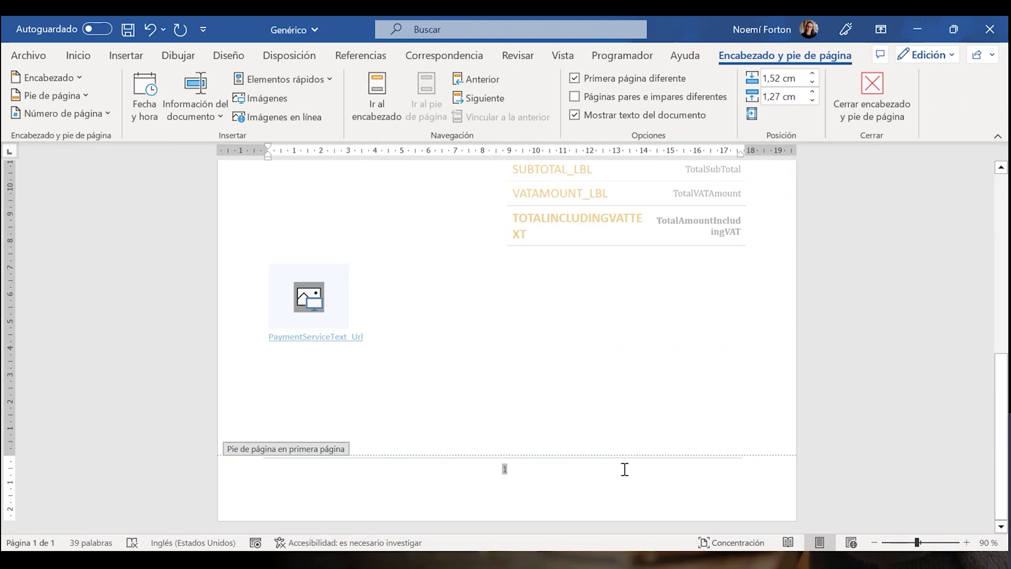
double_click(890, 361)
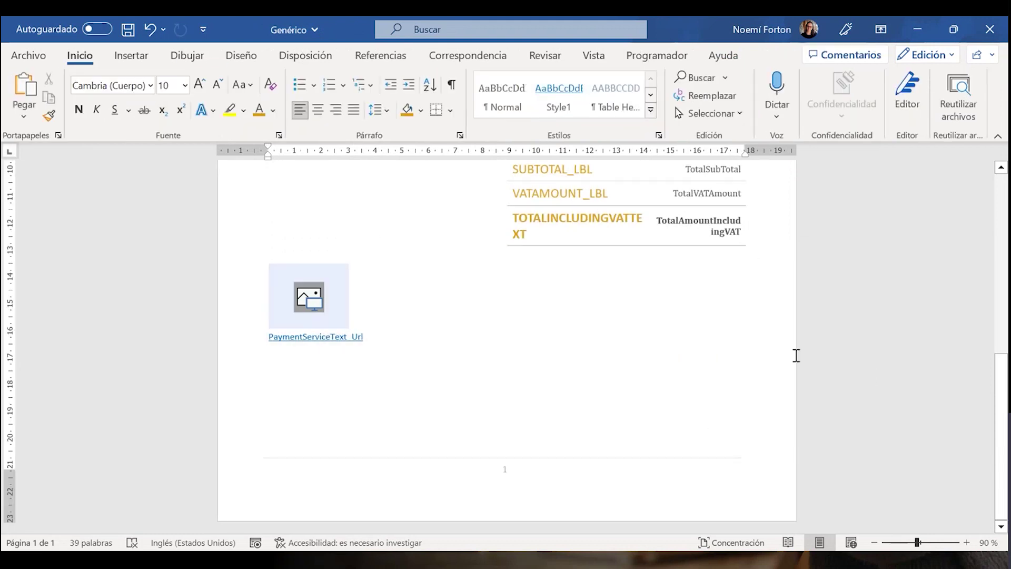
Step: Look over the invoice layout from the document header through the line table to the page footer
scroll(800, 357, up, 1)
scroll(799, 356, up, 3)
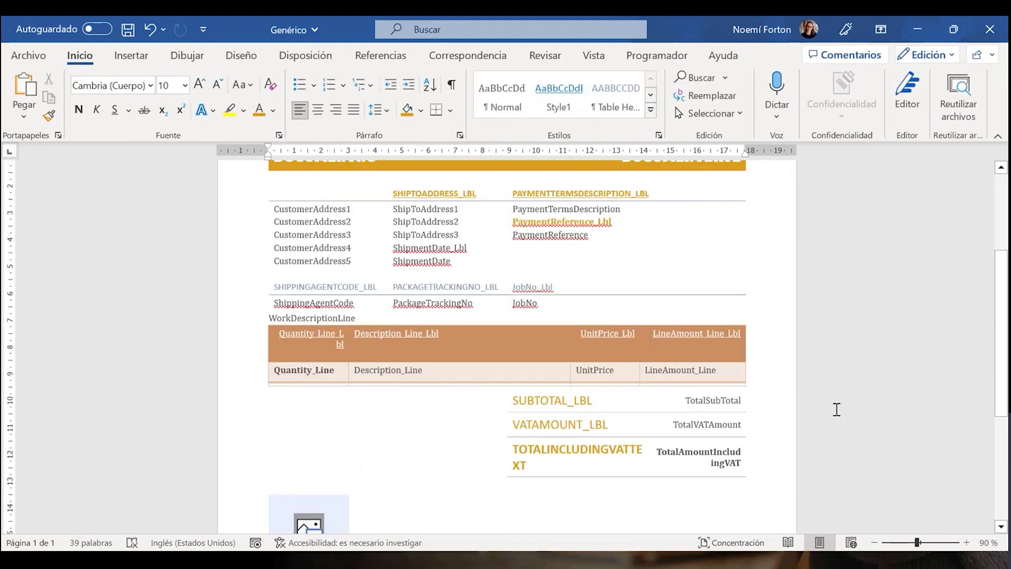
scroll(683, 467, down, 5)
scroll(440, 295, up, 5)
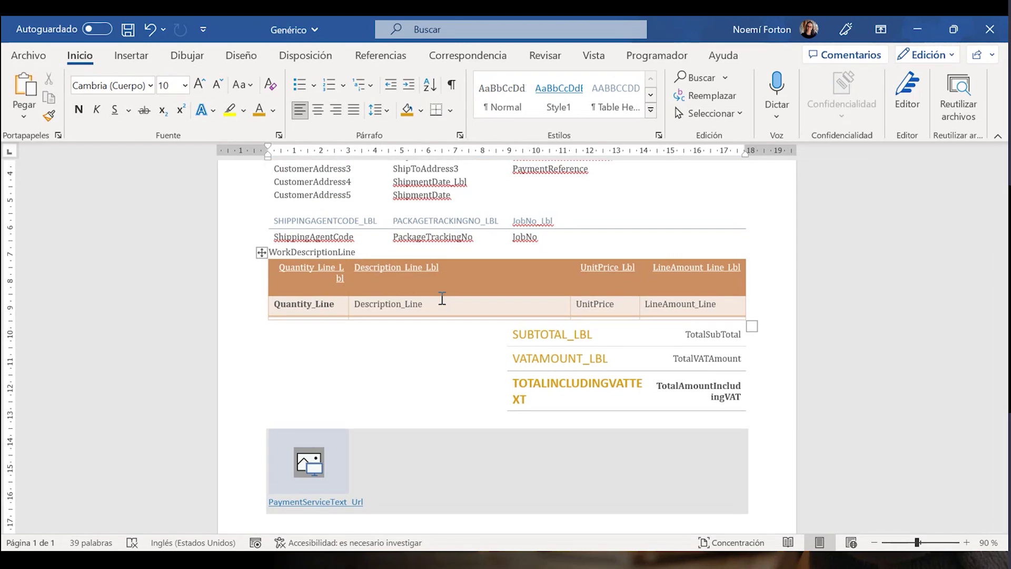
click(894, 305)
scroll(901, 311, up, 3)
scroll(902, 314, down, 1)
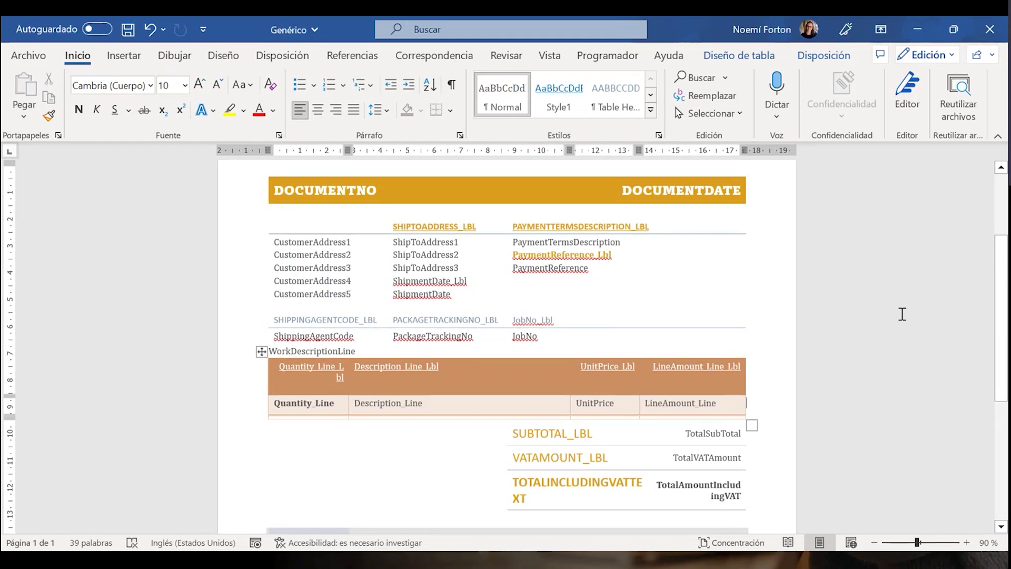
Step: Examine the XML mapping of the repeating invoice line row and its LineAmount_Line and UnitPrice fields
click(422, 406)
click(724, 410)
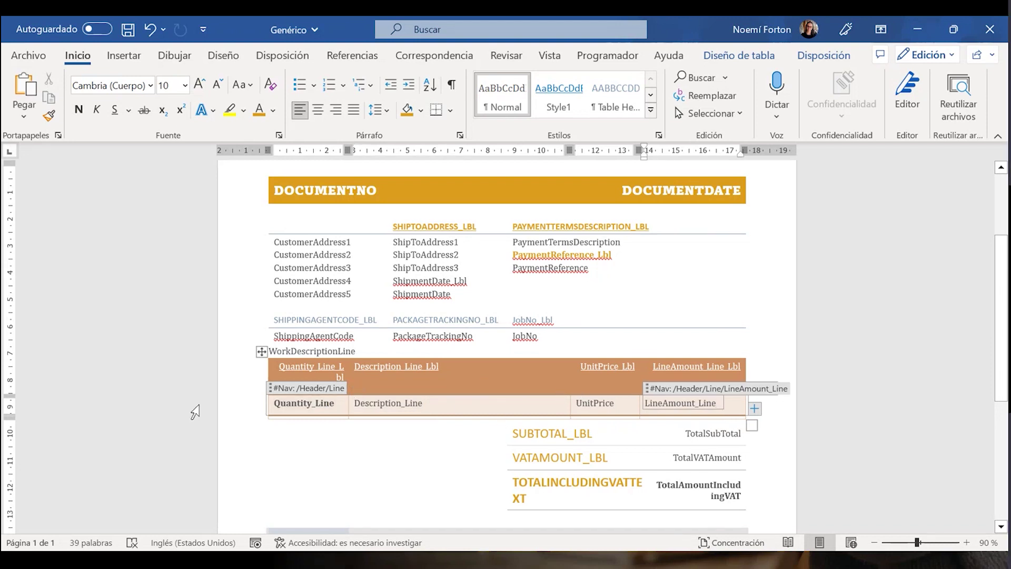
click(241, 407)
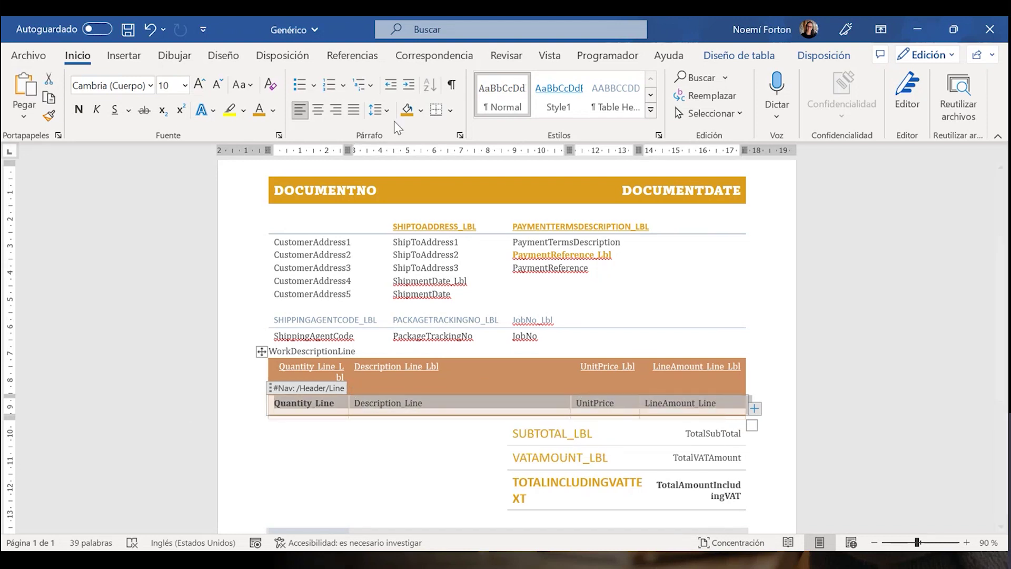
click(623, 411)
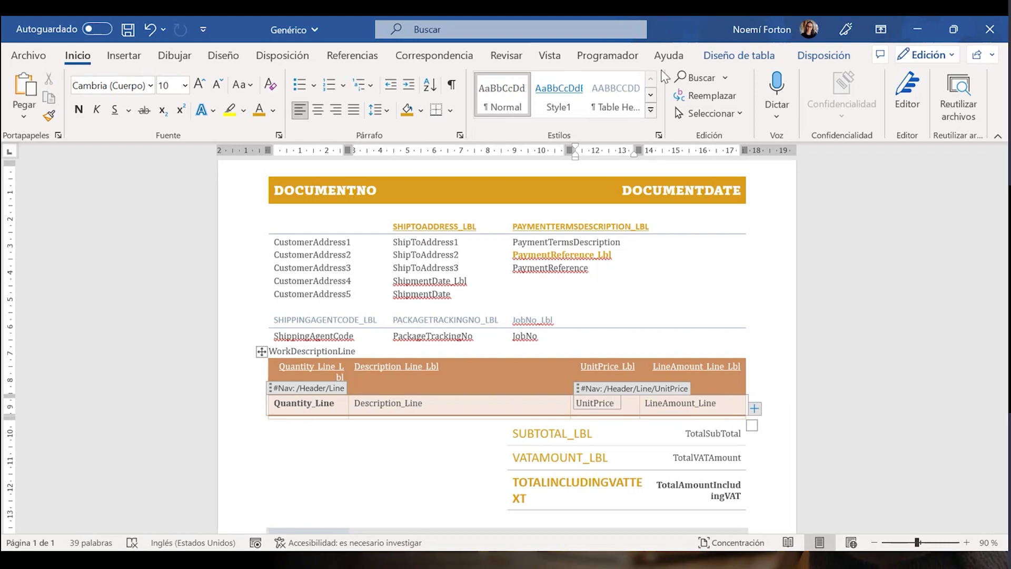
Step: Show the XML mapping pane and find the Line group in the report's field list
click(608, 55)
click(614, 100)
scroll(923, 418, down, 8)
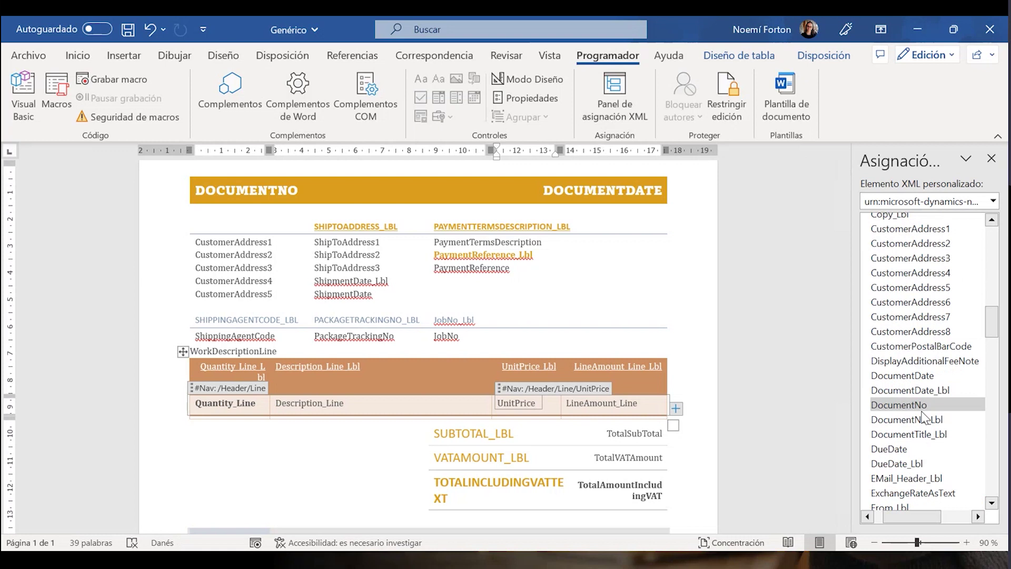
scroll(923, 418, down, 3)
drag(991, 330, 992, 452)
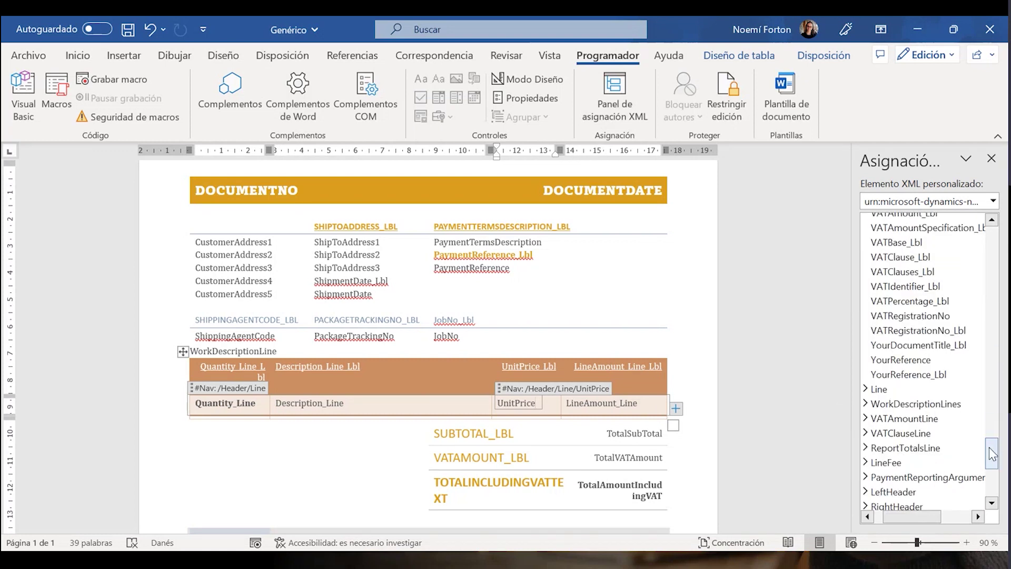
scroll(936, 342, up, 1)
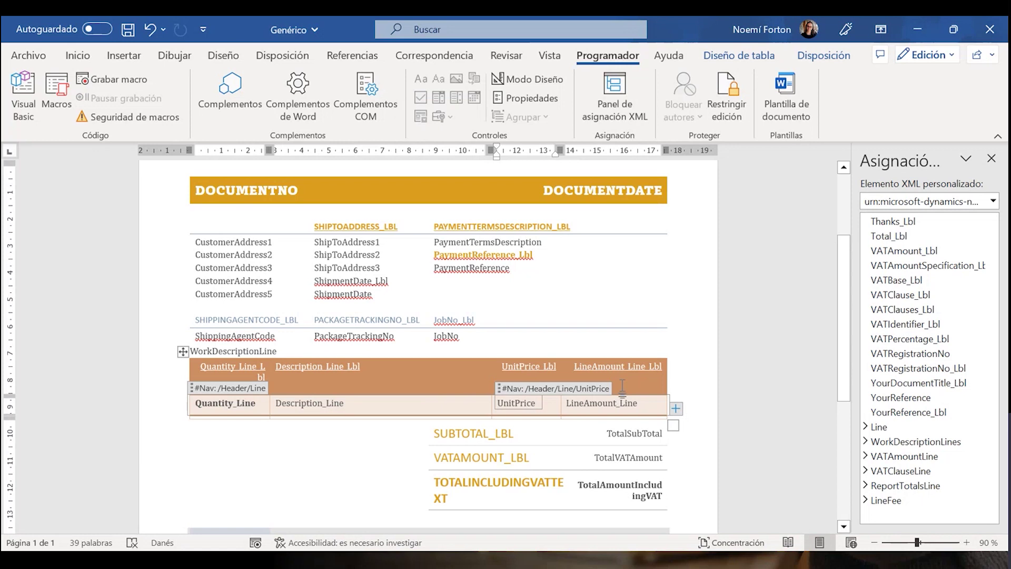
Step: Insert a column to the right of LineAmount_Line in the line table and place the cursor in its line row cell
right_click(639, 403)
mouse_move(712, 378)
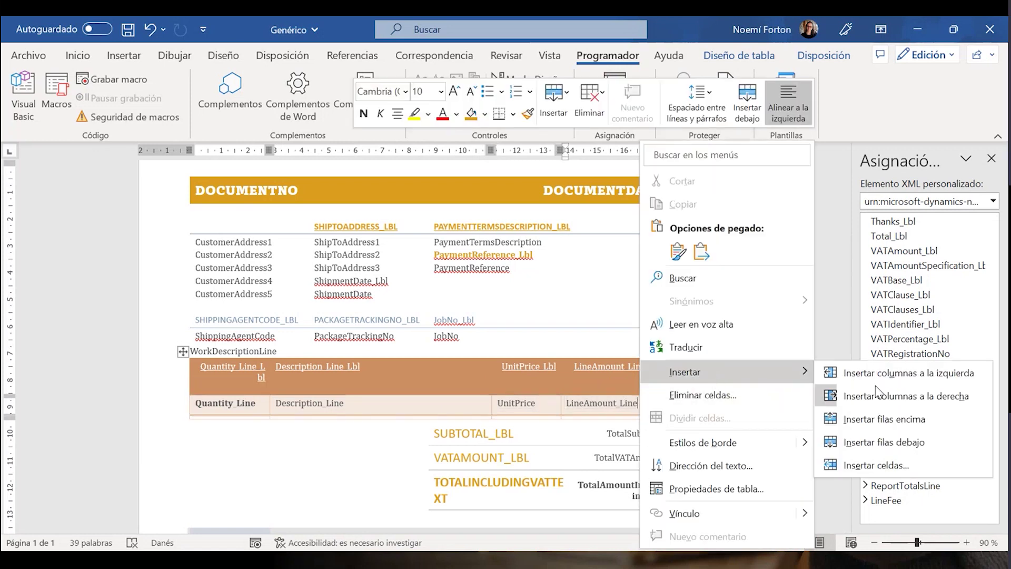
click(885, 395)
click(615, 402)
click(612, 384)
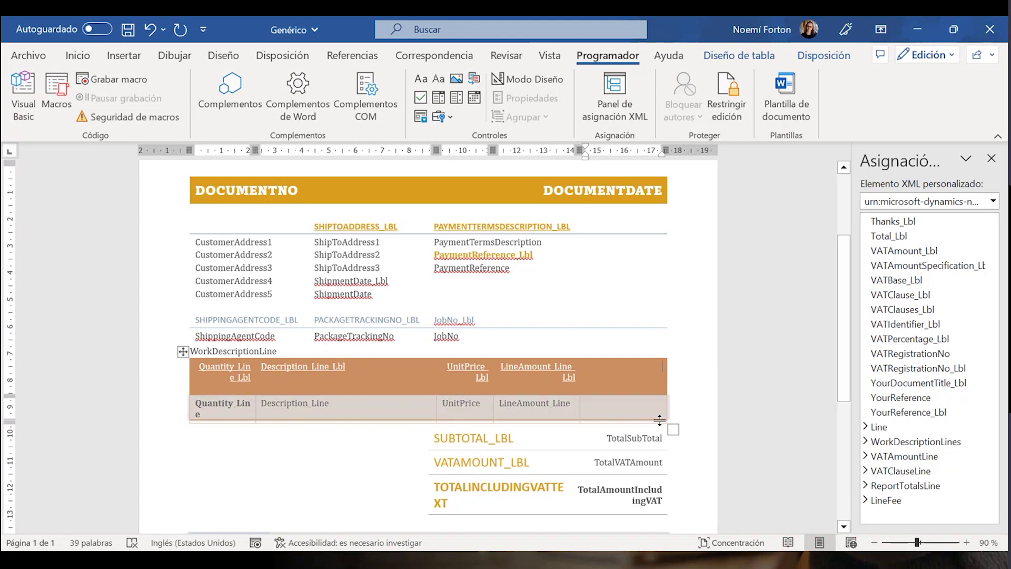
click(624, 404)
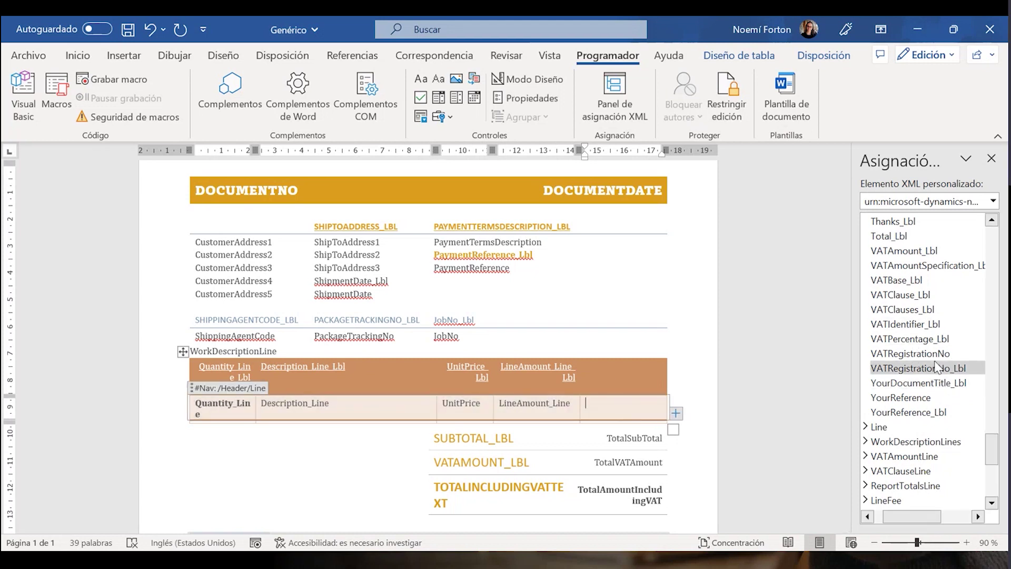